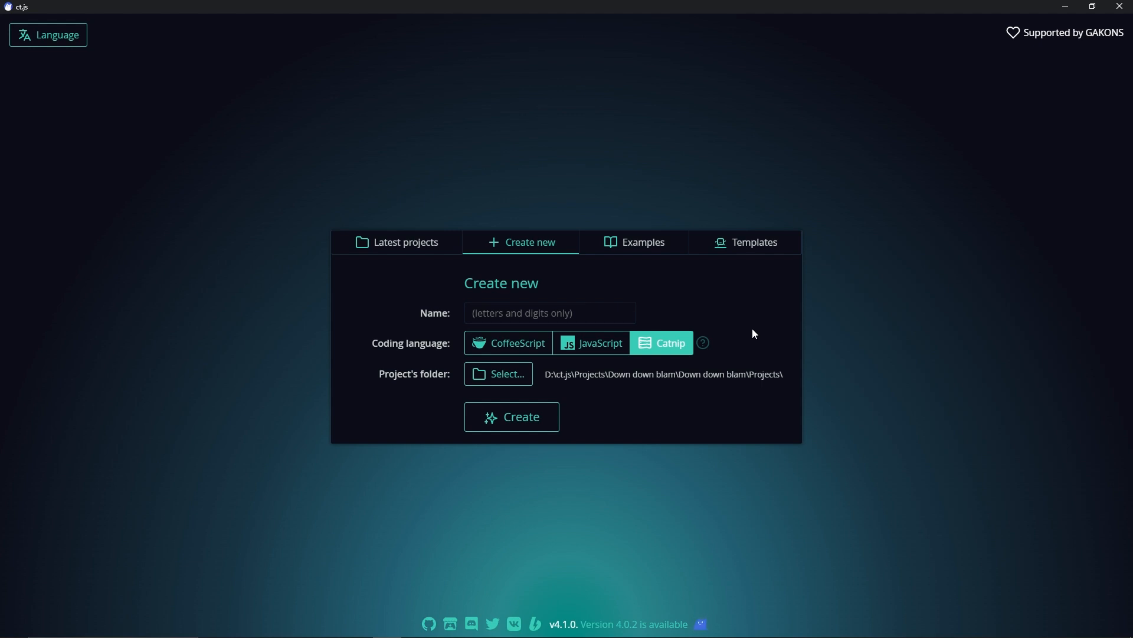
# Create a new project named Test with Catnip as the coding language
pyautogui.click(594, 313)
pyautogui.write('Test')
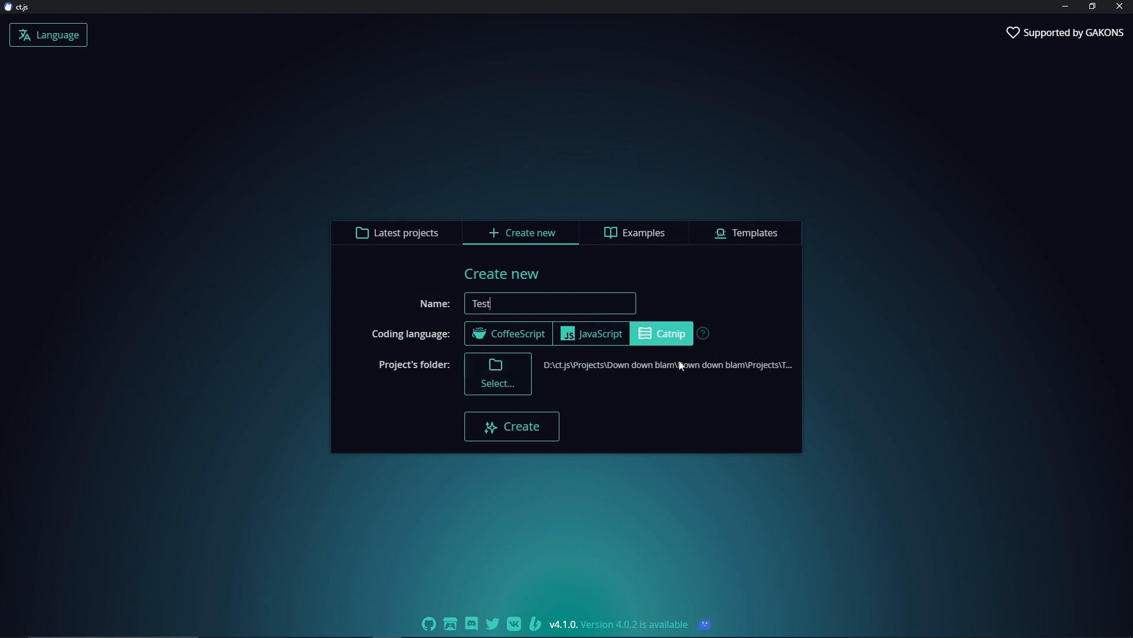
pyautogui.click(533, 341)
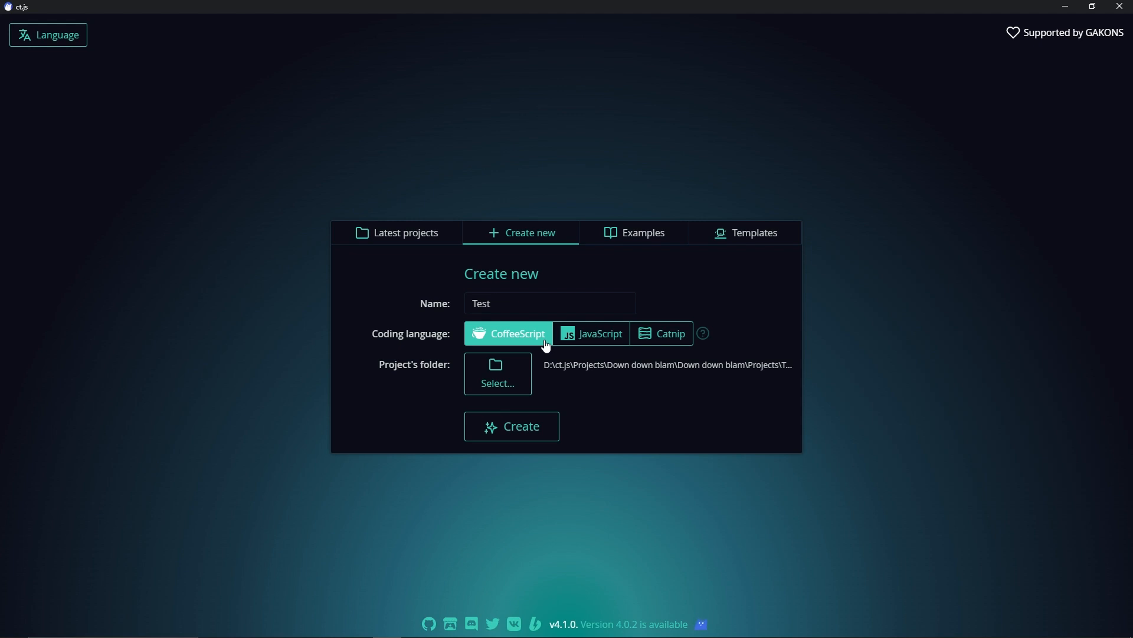
pyautogui.click(568, 342)
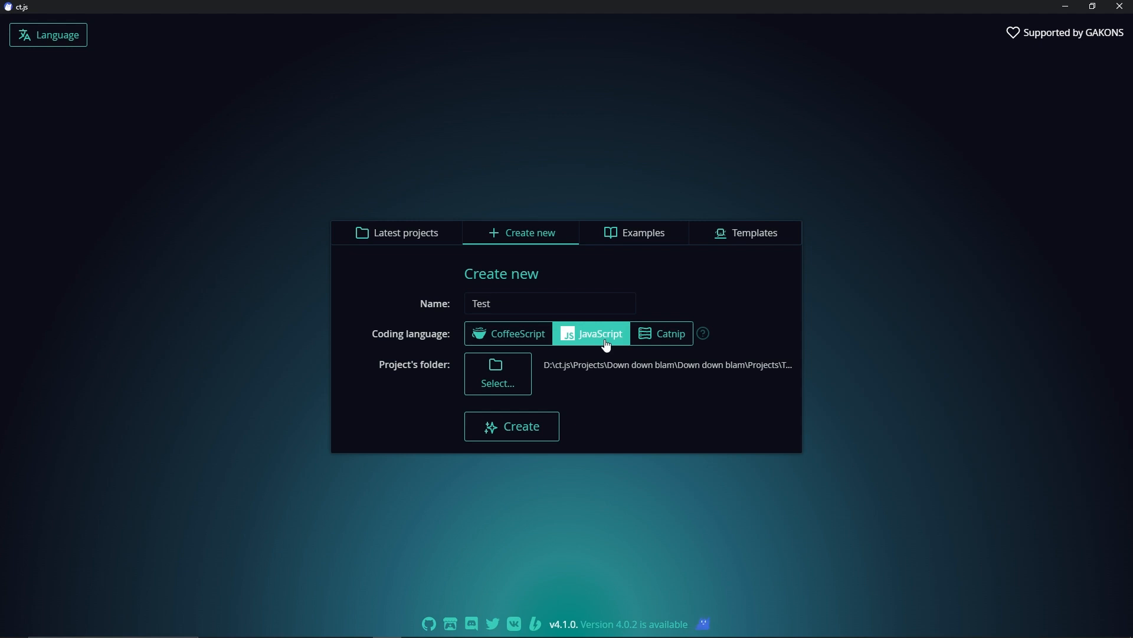
pyautogui.click(677, 347)
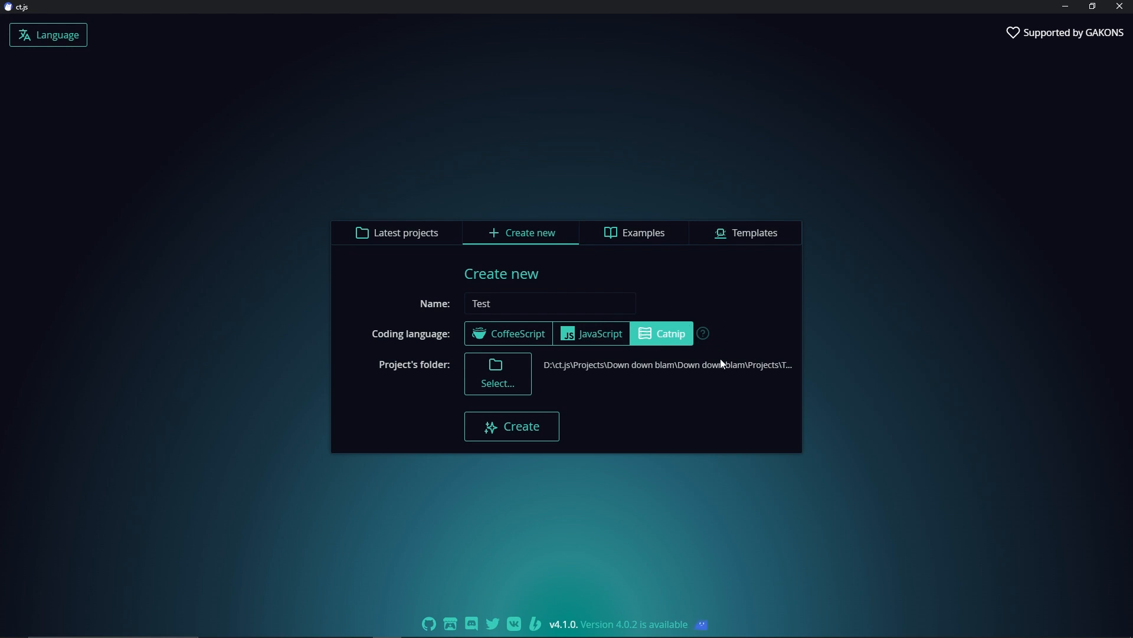
pyautogui.click(534, 430)
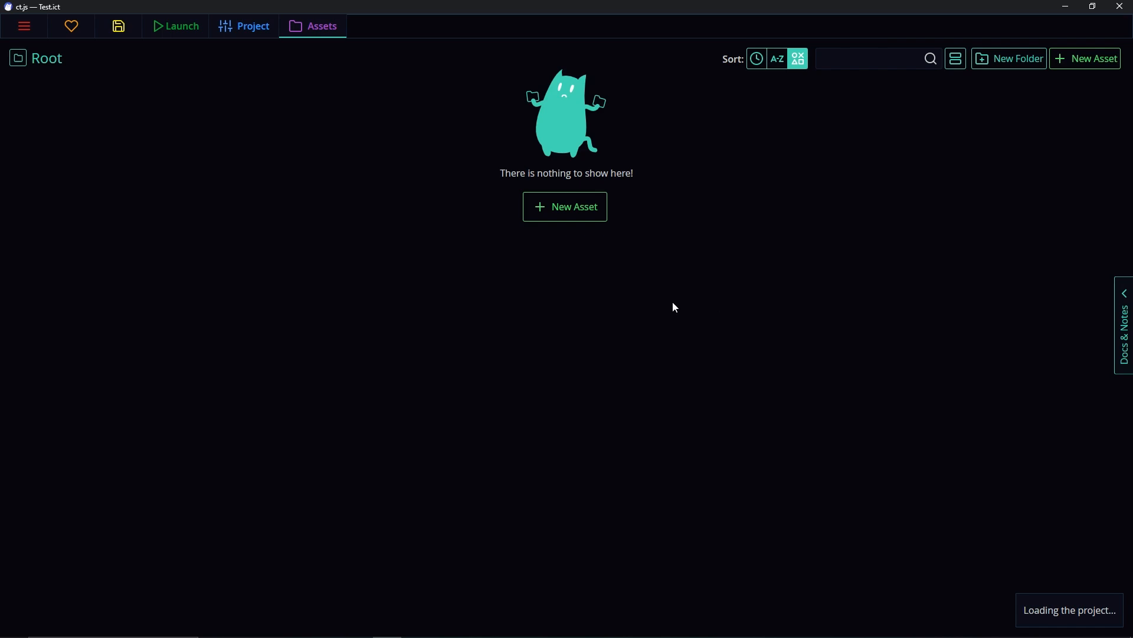
# Start a placeholder texture with a width of 500 and no filler
pyautogui.click(580, 209)
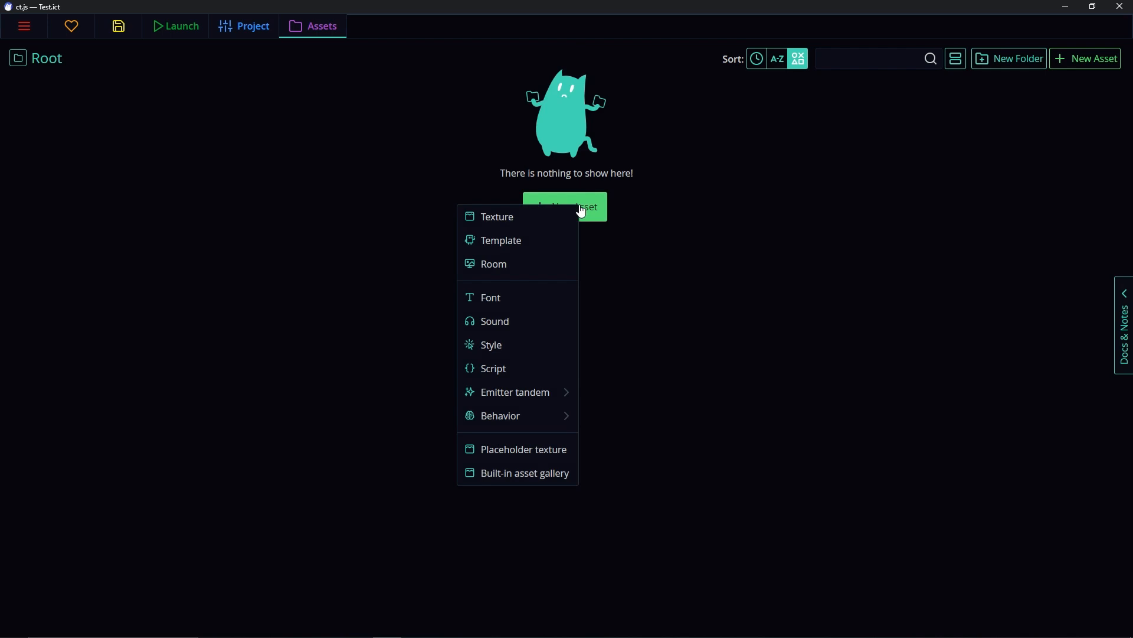
pyautogui.click(542, 458)
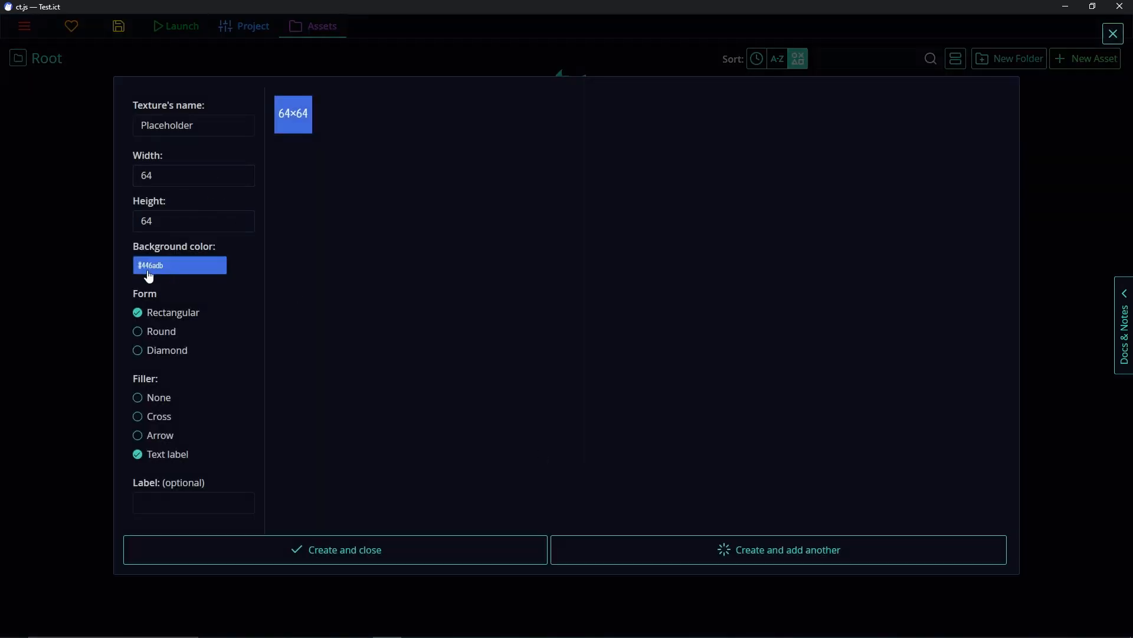
pyautogui.moveTo(153, 171); pyautogui.dragTo(131, 173)
pyautogui.write('500')
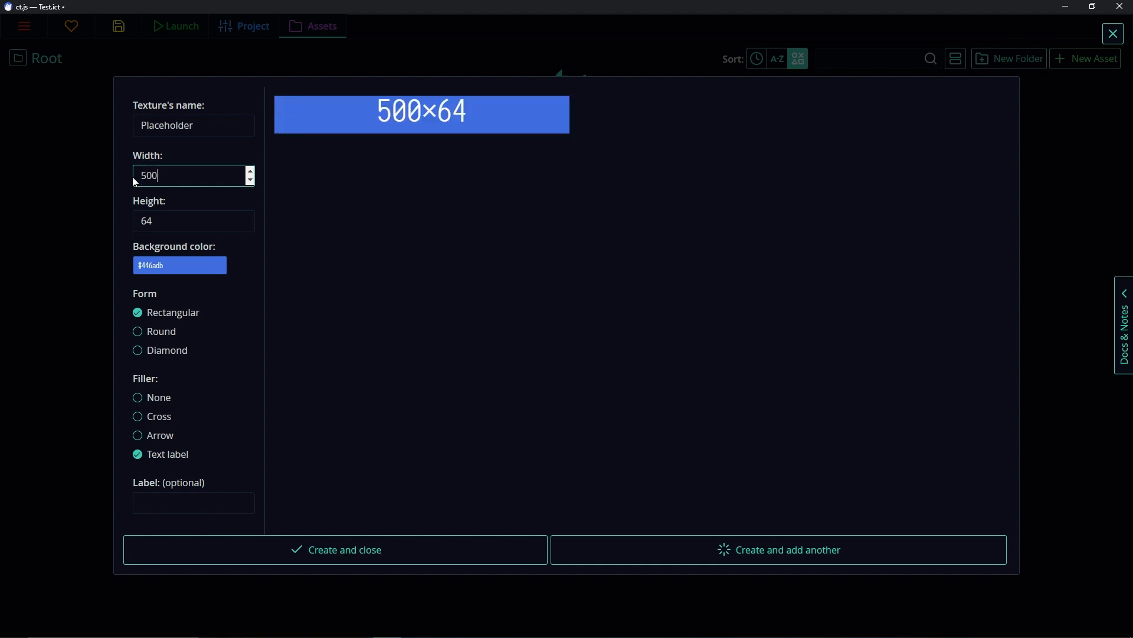
pyautogui.click(155, 405)
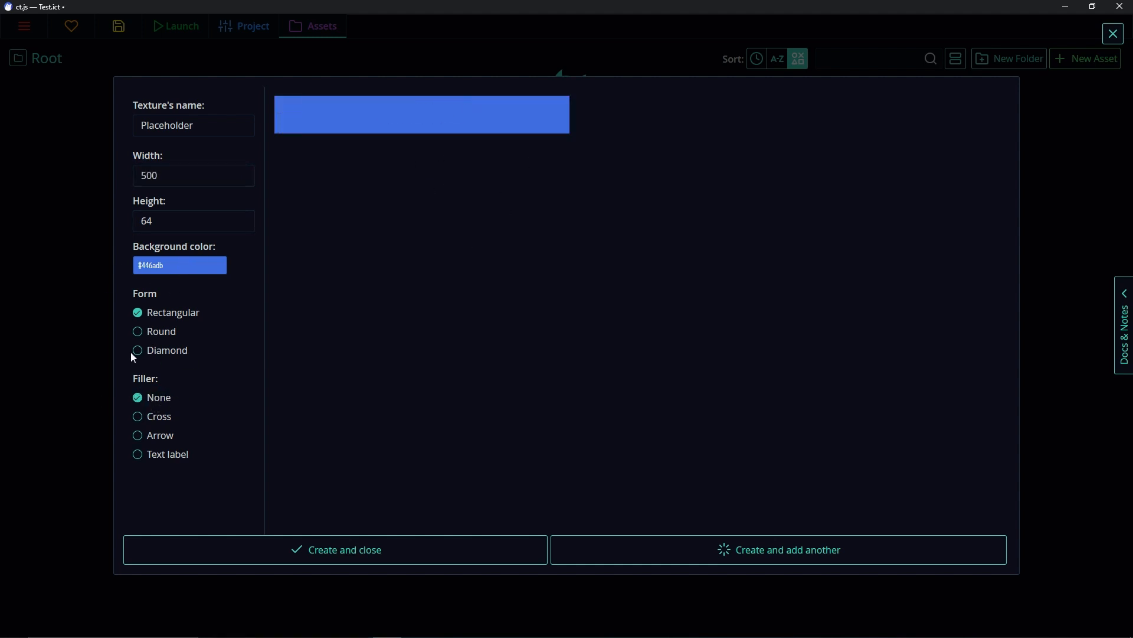
# Try a near-black background color, #050914, on the placeholder texture
pyautogui.click(162, 266)
pyautogui.moveTo(609, 244); pyautogui.dragTo(578, 249)
pyautogui.moveTo(652, 220); pyautogui.dragTo(664, 218)
pyautogui.click(655, 347)
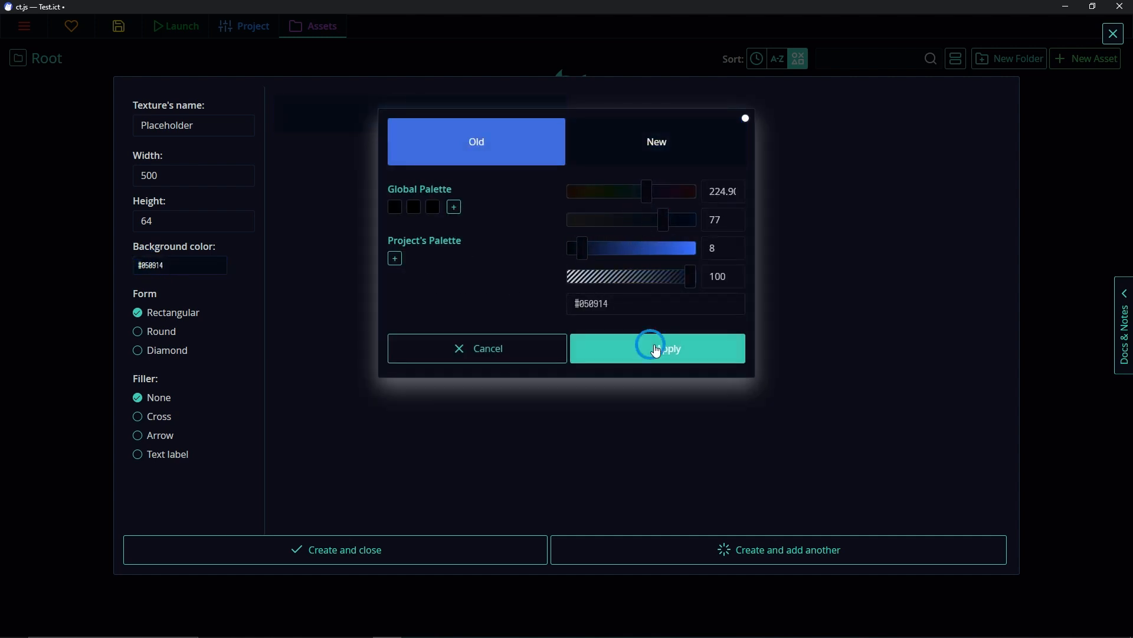
# Set the placeholder texture's background color to dark red, #6E0303
pyautogui.click(178, 269)
pyautogui.click(633, 247)
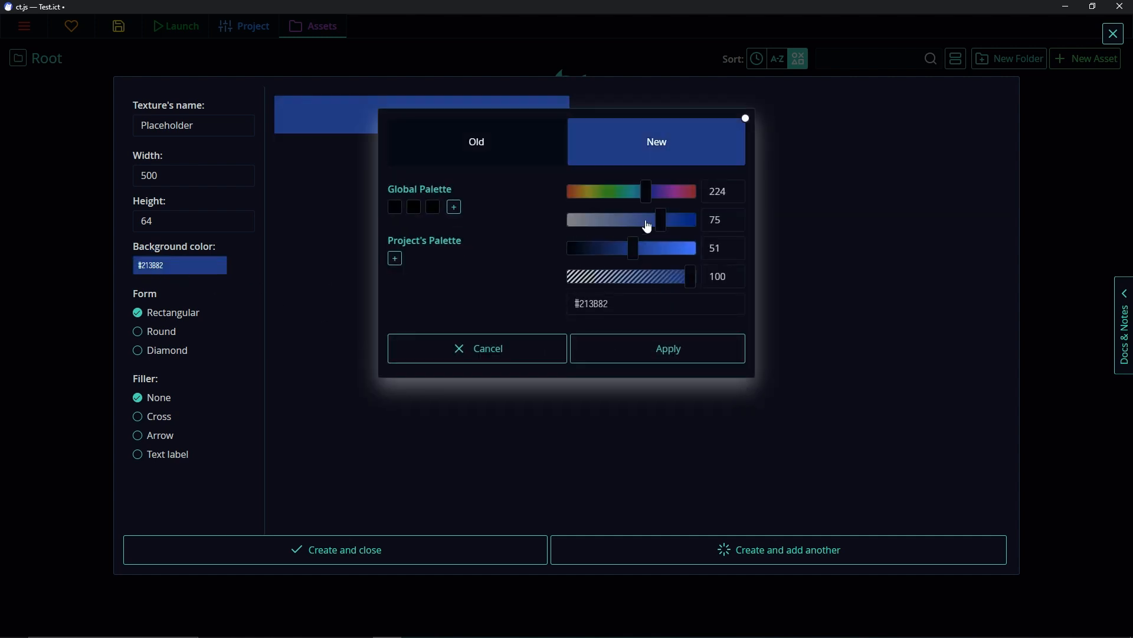
pyautogui.moveTo(646, 191); pyautogui.dragTo(554, 189)
pyautogui.click(664, 250)
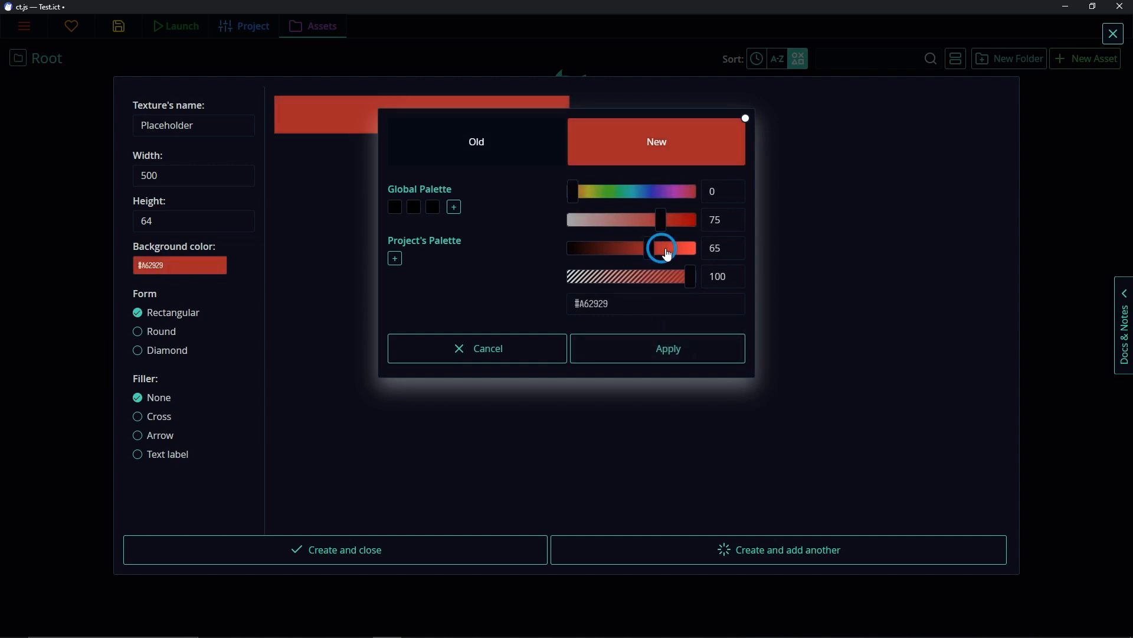
pyautogui.moveTo(666, 250); pyautogui.dragTo(624, 247)
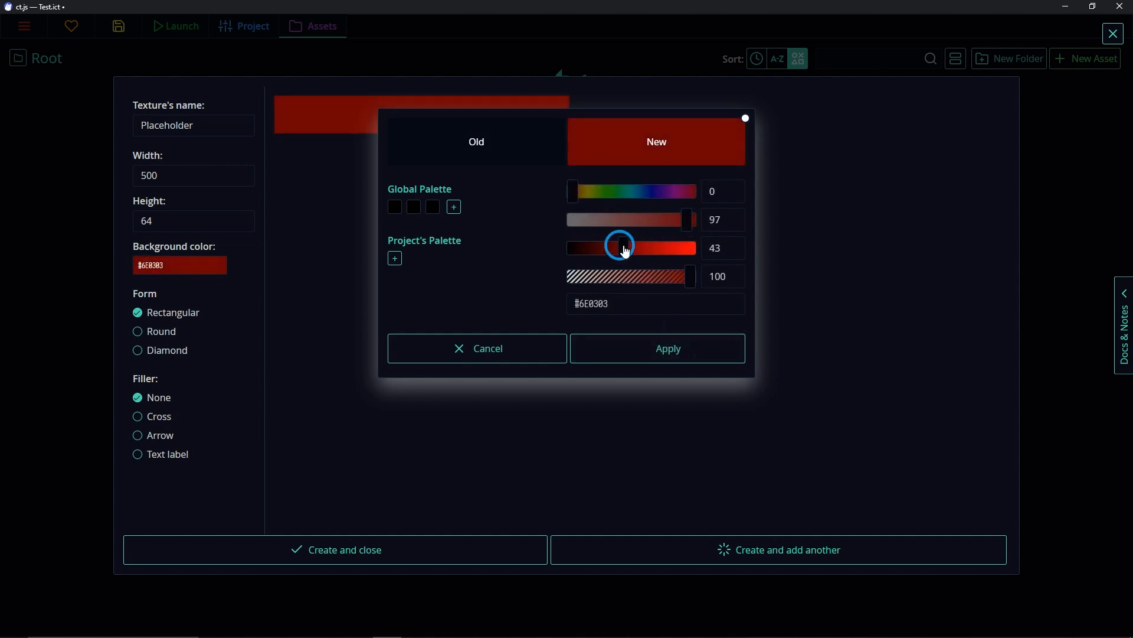
pyautogui.click(643, 354)
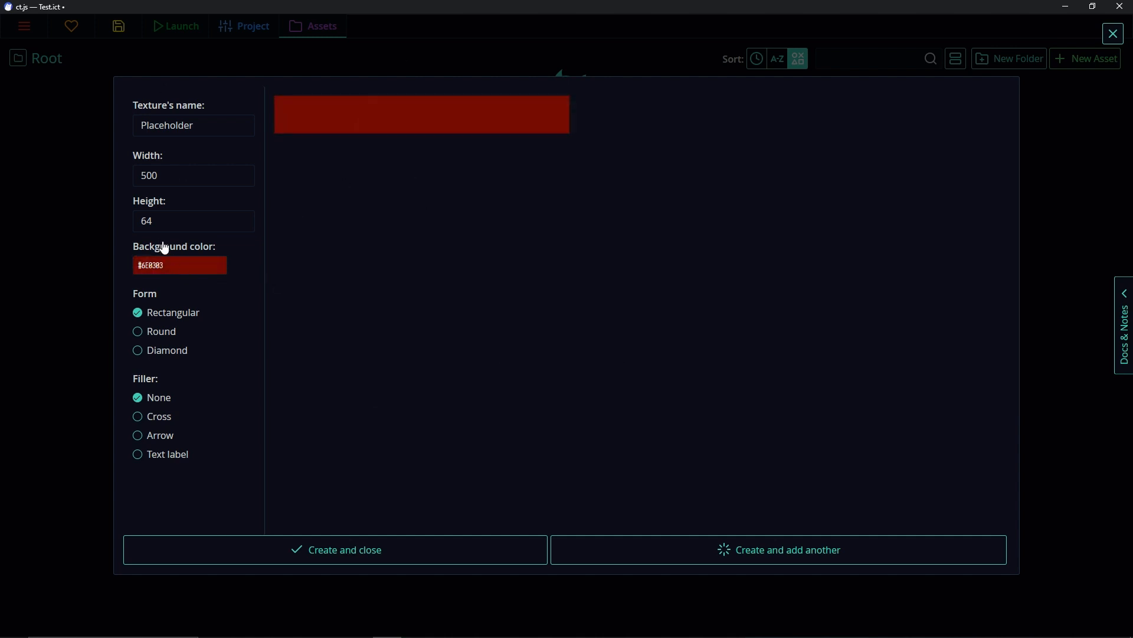
# Name the placeholder texture floor and create it
pyautogui.moveTo(199, 127); pyautogui.dragTo(119, 131)
pyautogui.write('floor')
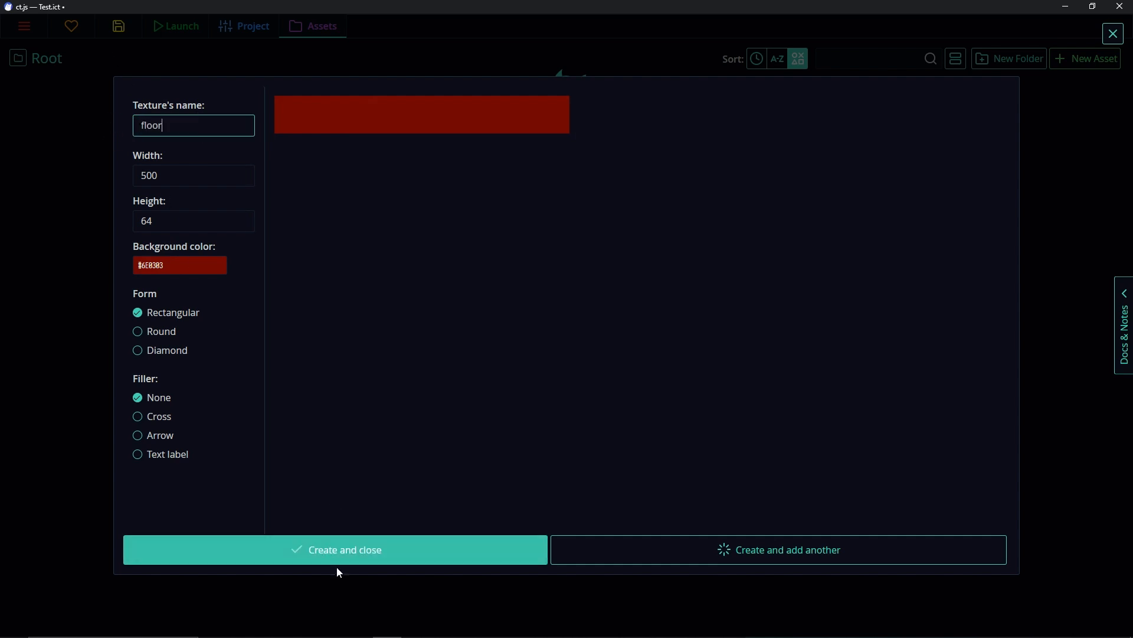
pyautogui.click(825, 547)
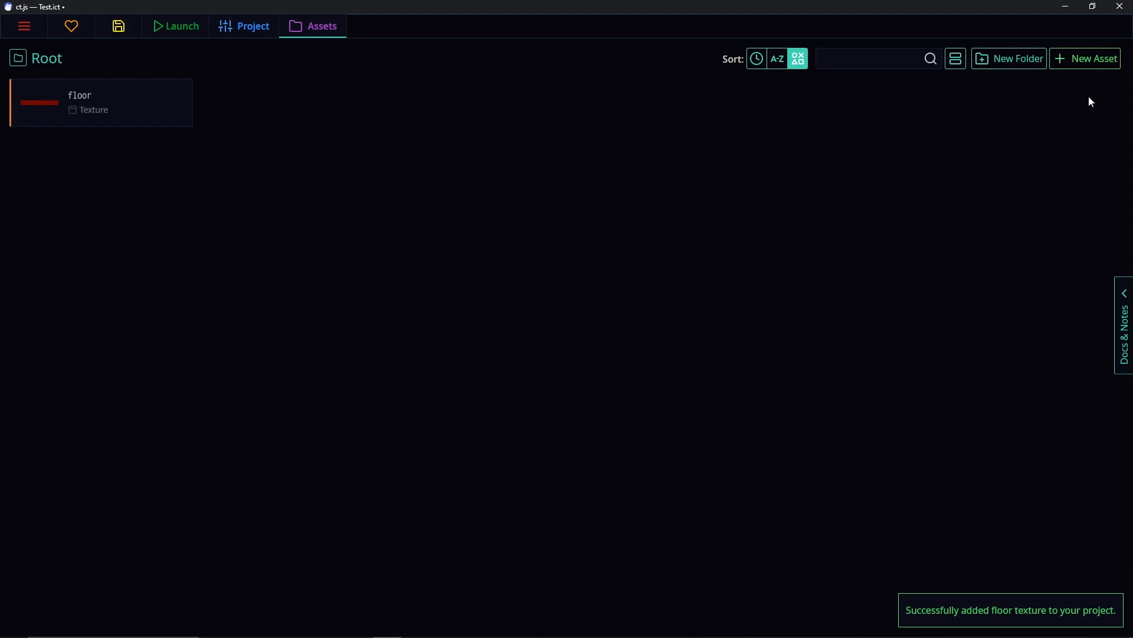
pyautogui.click(1086, 59)
pyautogui.click(1027, 73)
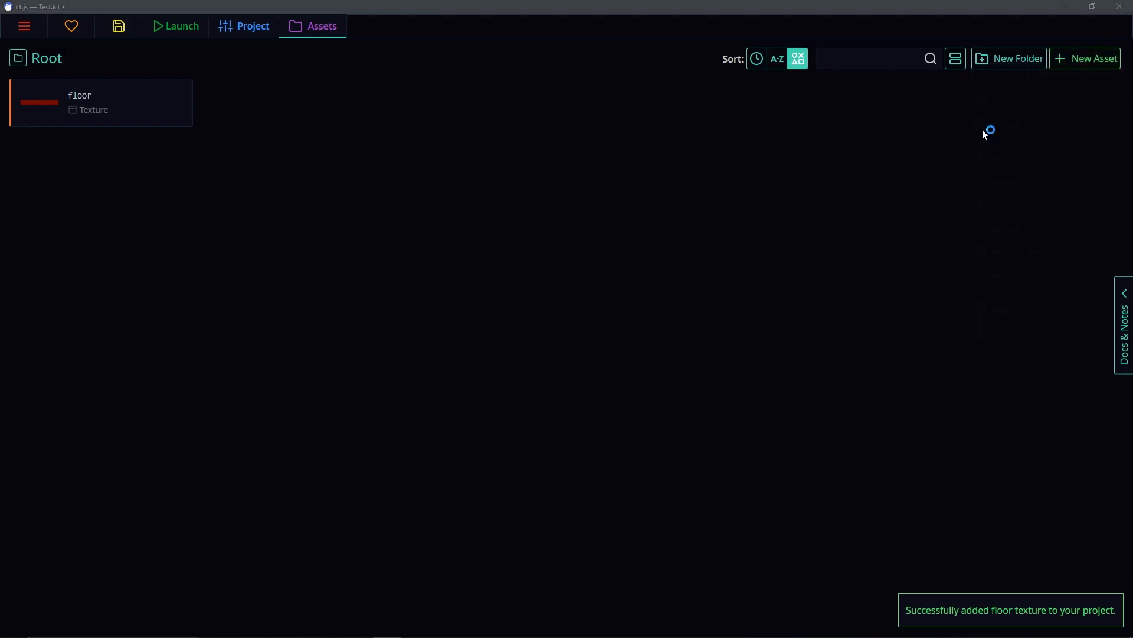
pyautogui.click(690, 349)
# Start another placeholder texture named player with a round form and no filler
pyautogui.click(1087, 59)
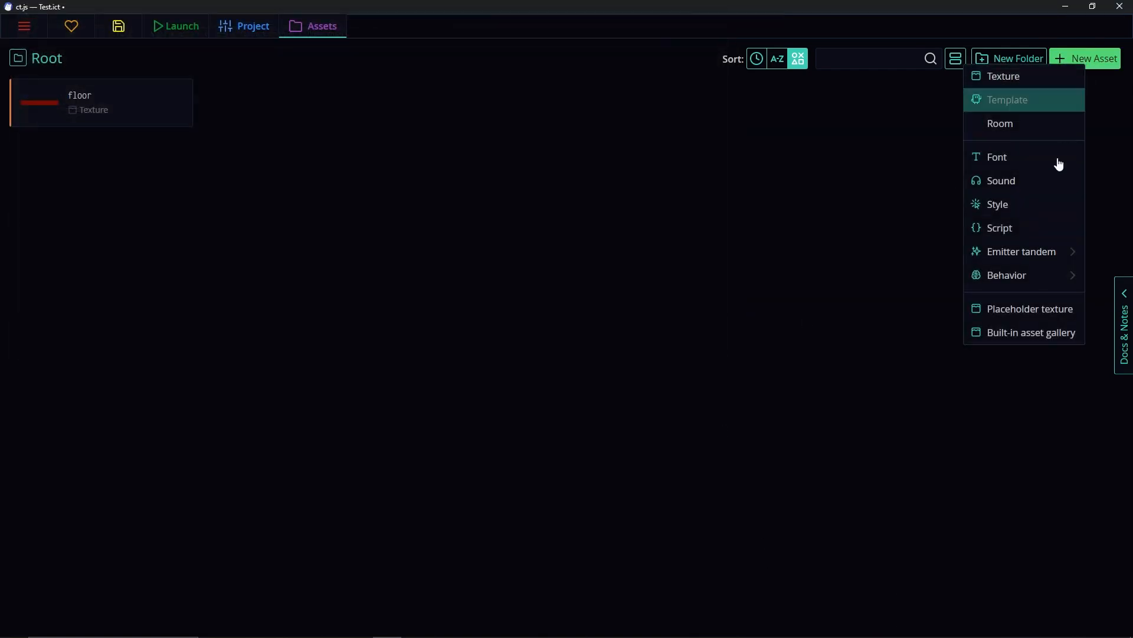
pyautogui.click(1012, 309)
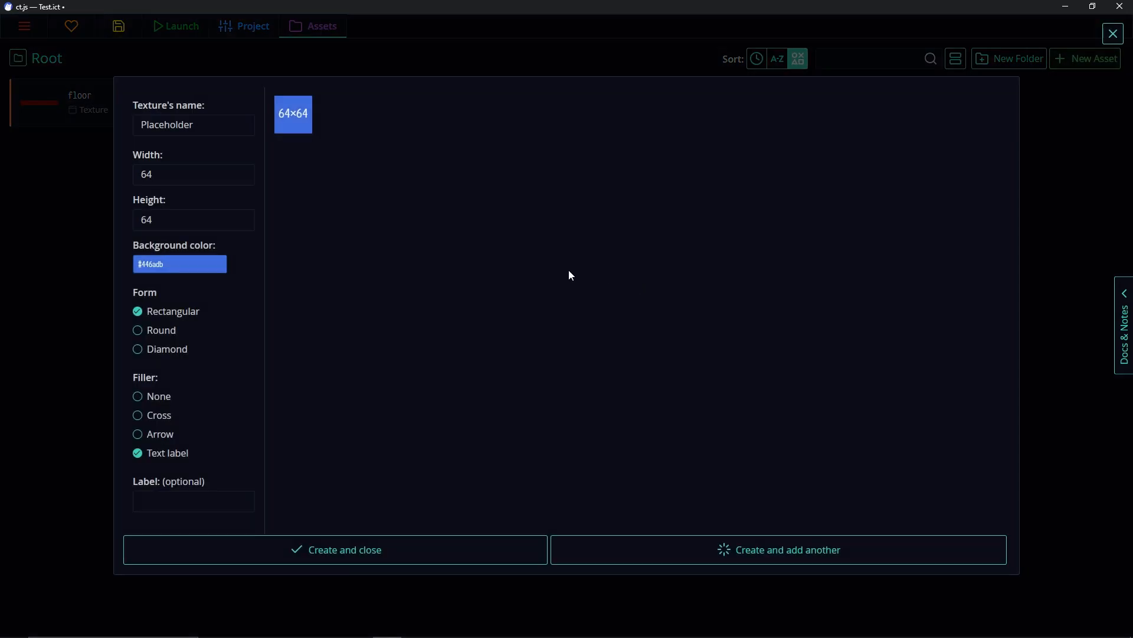
pyautogui.click(154, 336)
pyautogui.moveTo(194, 126); pyautogui.dragTo(127, 131)
pyautogui.write('player')
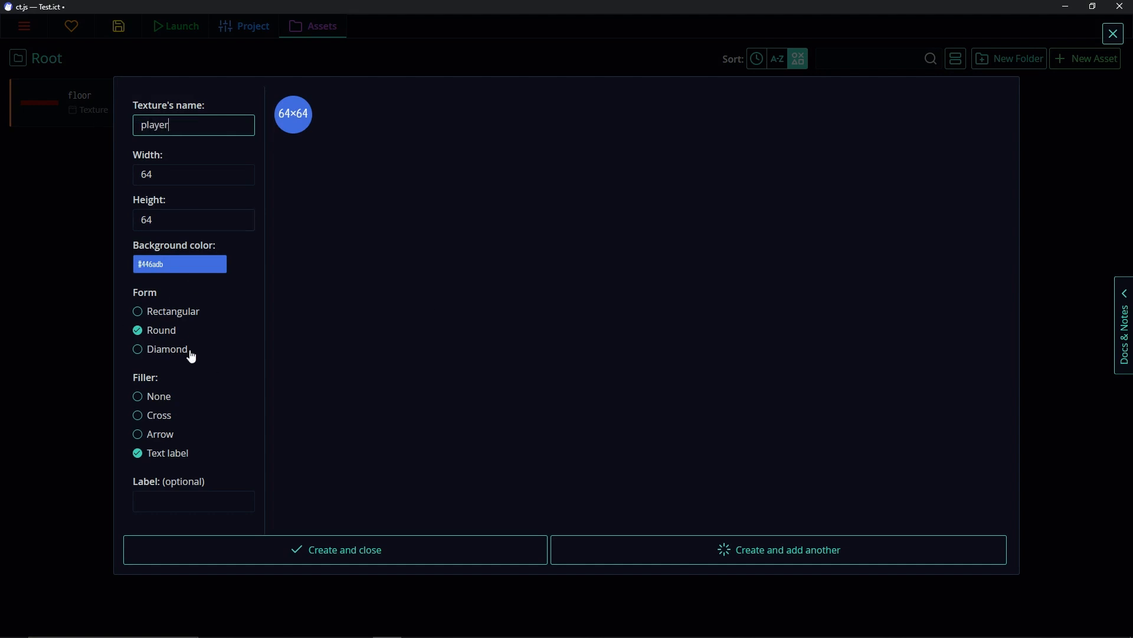
pyautogui.click(158, 396)
# Set the player texture's background color to white, #FFFFFF, and create the texture
pyautogui.click(179, 267)
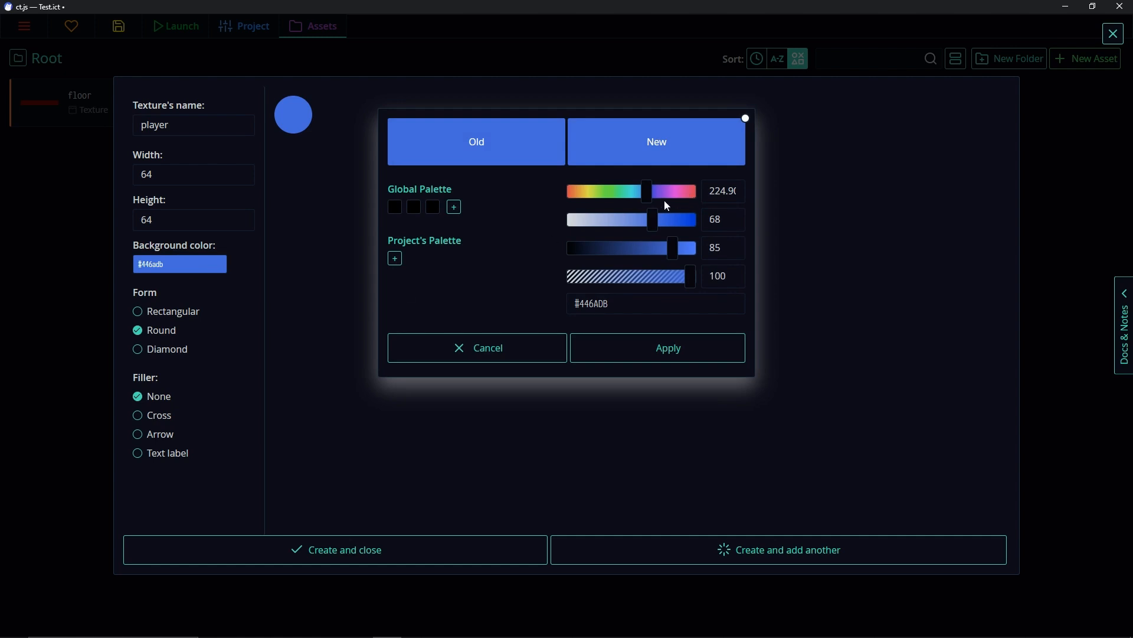
pyautogui.moveTo(625, 218); pyautogui.dragTo(519, 219)
pyautogui.moveTo(669, 259); pyautogui.dragTo(721, 253)
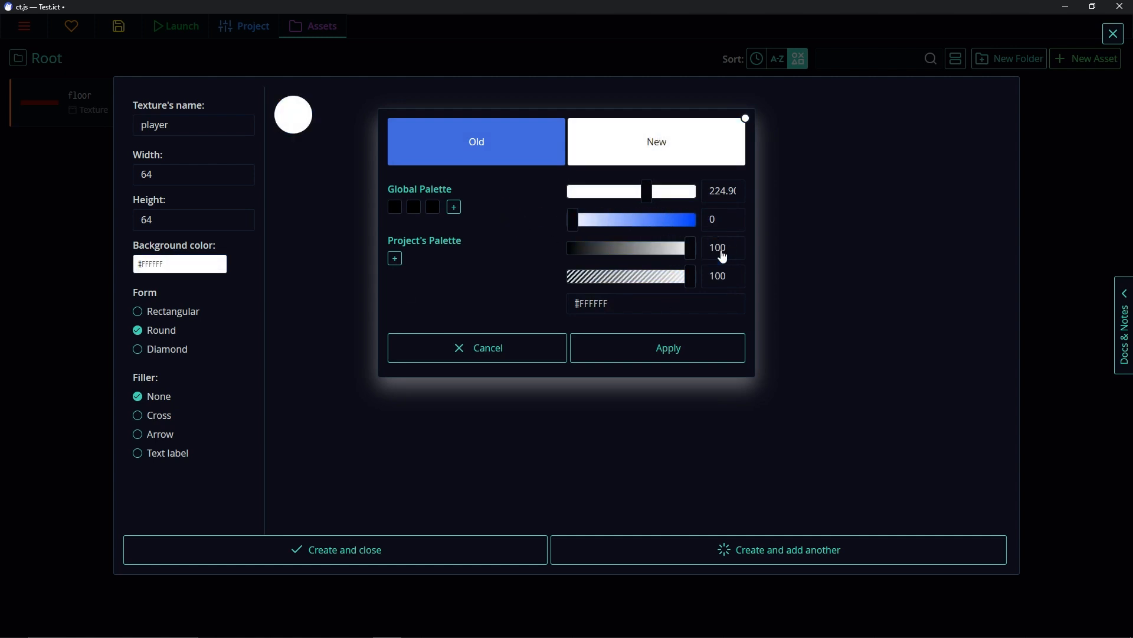
pyautogui.click(664, 347)
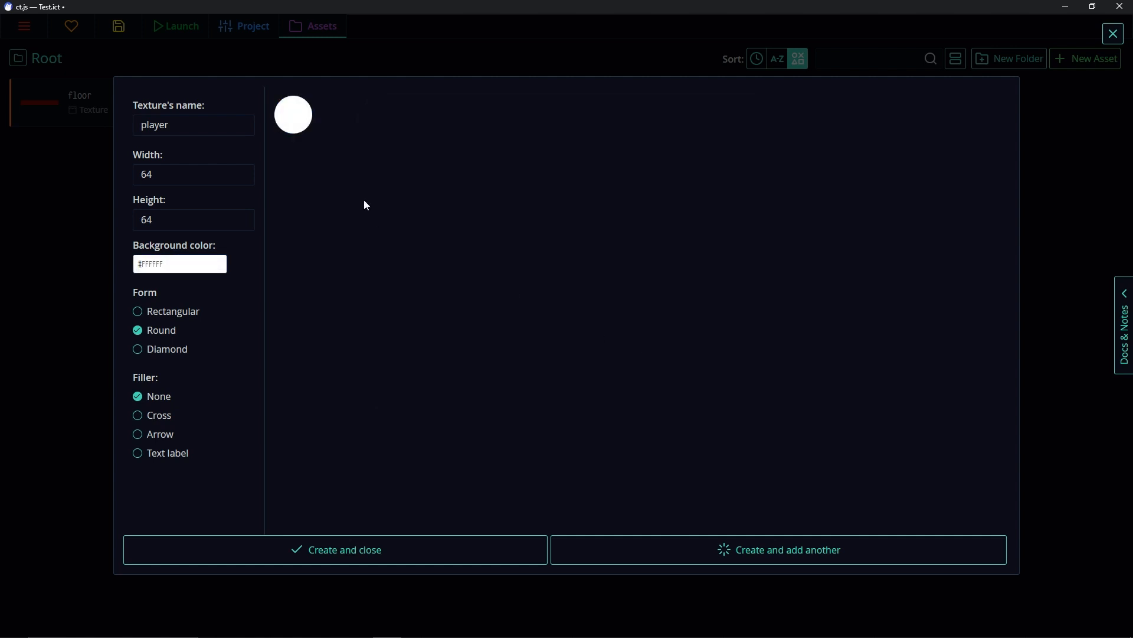
pyautogui.click(372, 537)
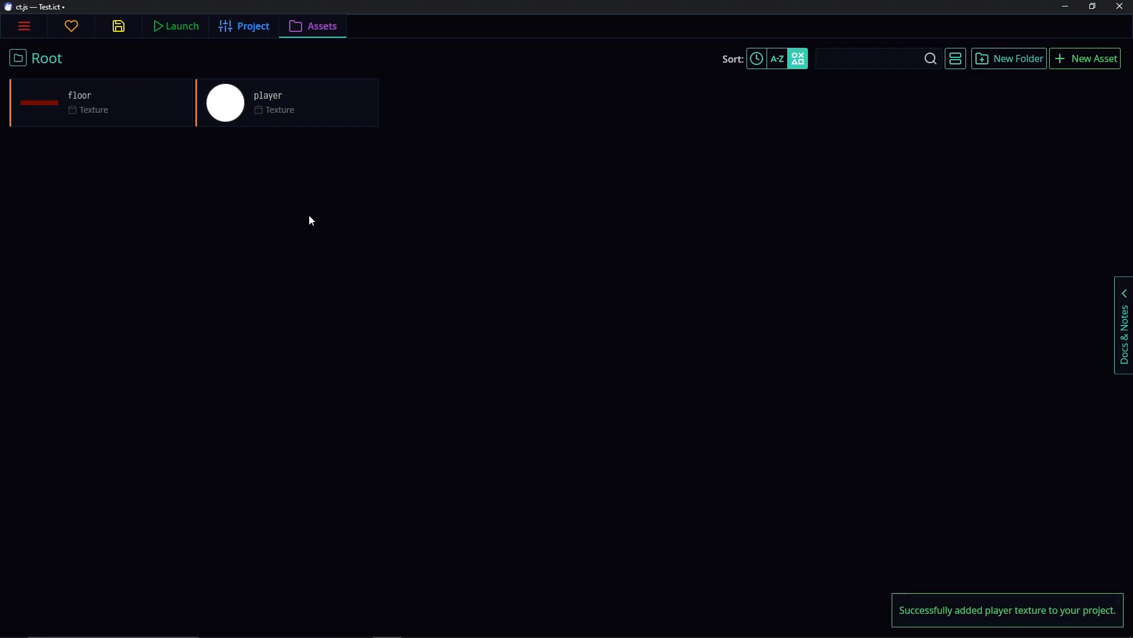
# Create a template from the player texture
pyautogui.rightClick(299, 120)
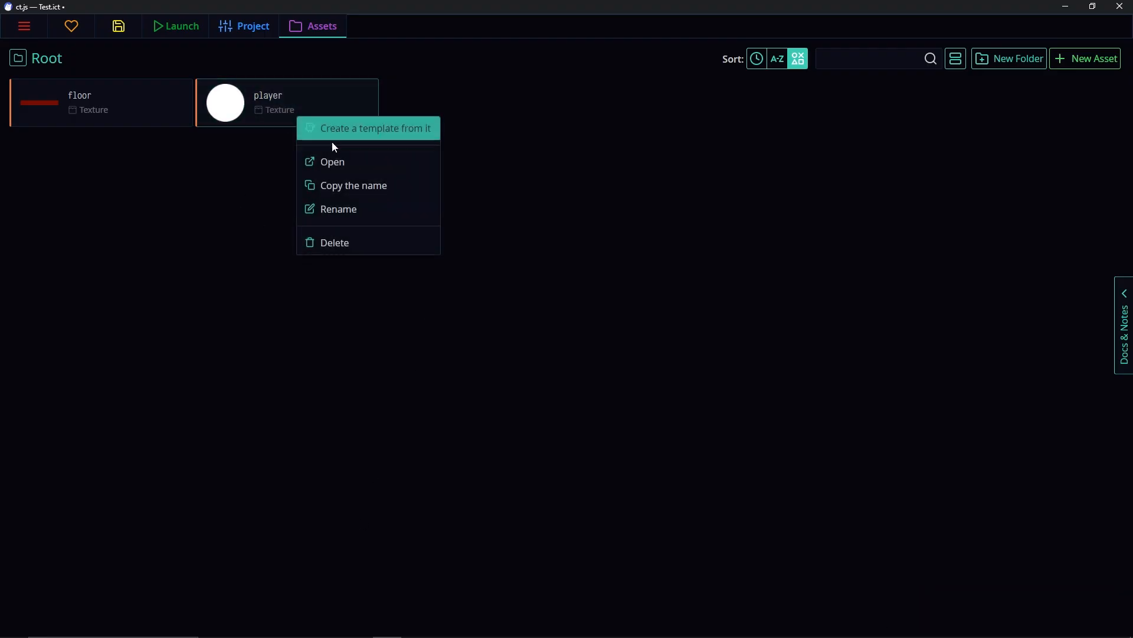
pyautogui.click(336, 129)
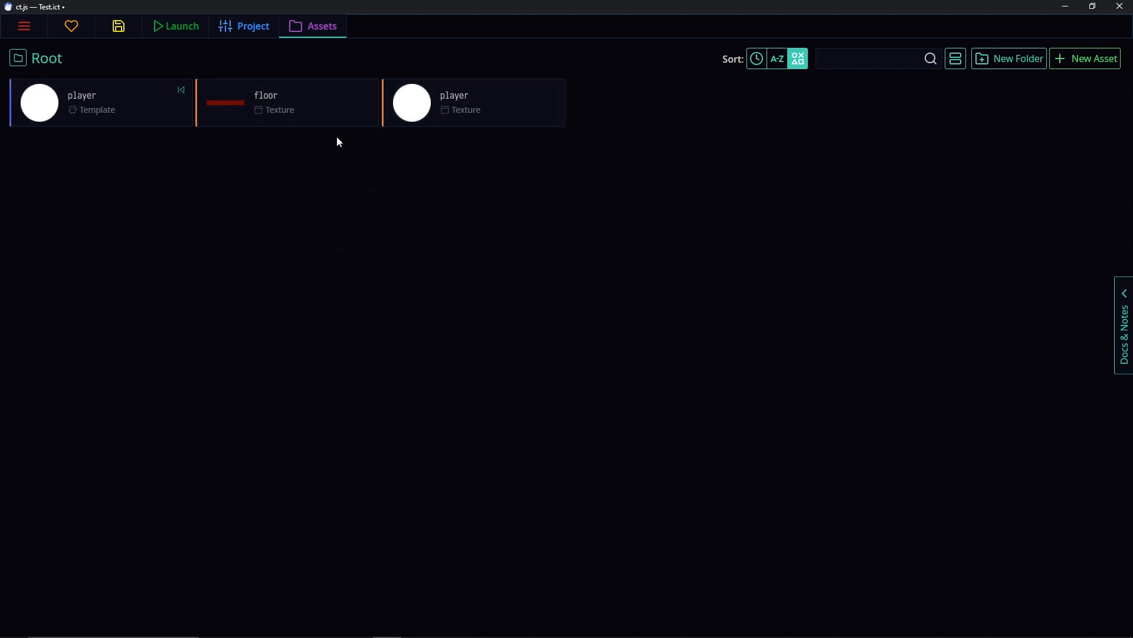
# Move the player texture's rotation axis to the image's center and apply a circle collision shape
pyautogui.click(466, 117)
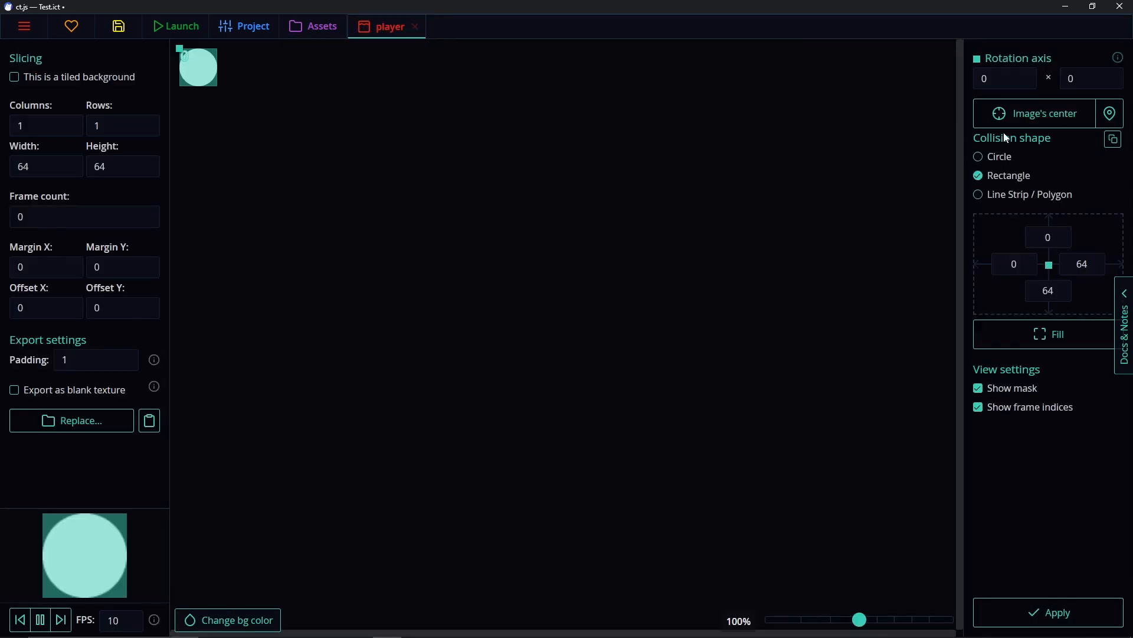
pyautogui.click(1011, 118)
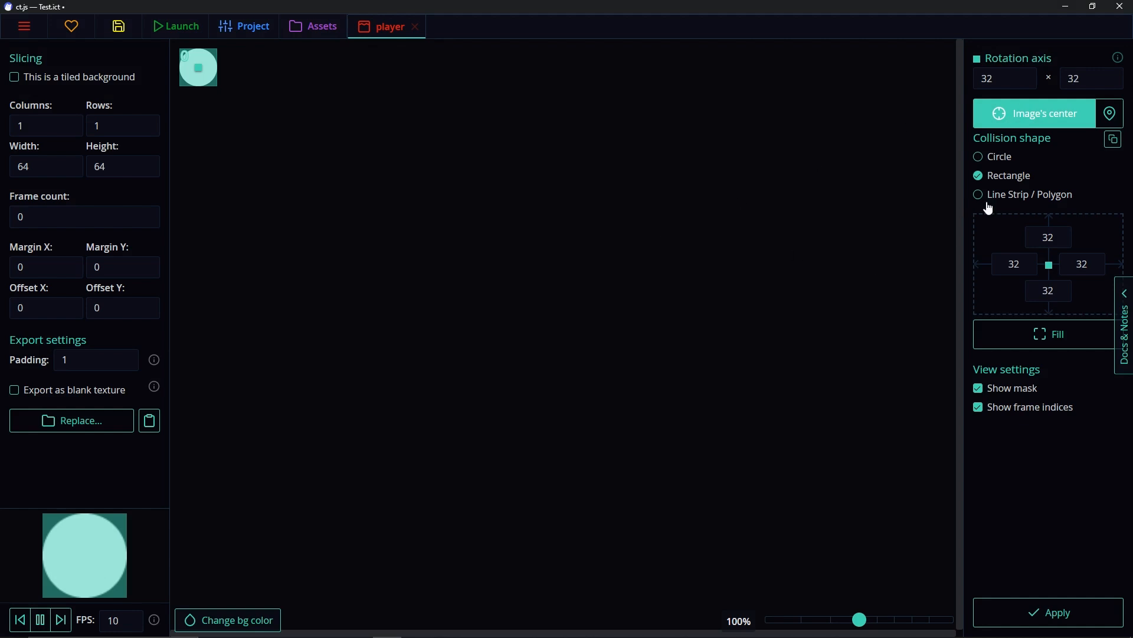
pyautogui.click(997, 156)
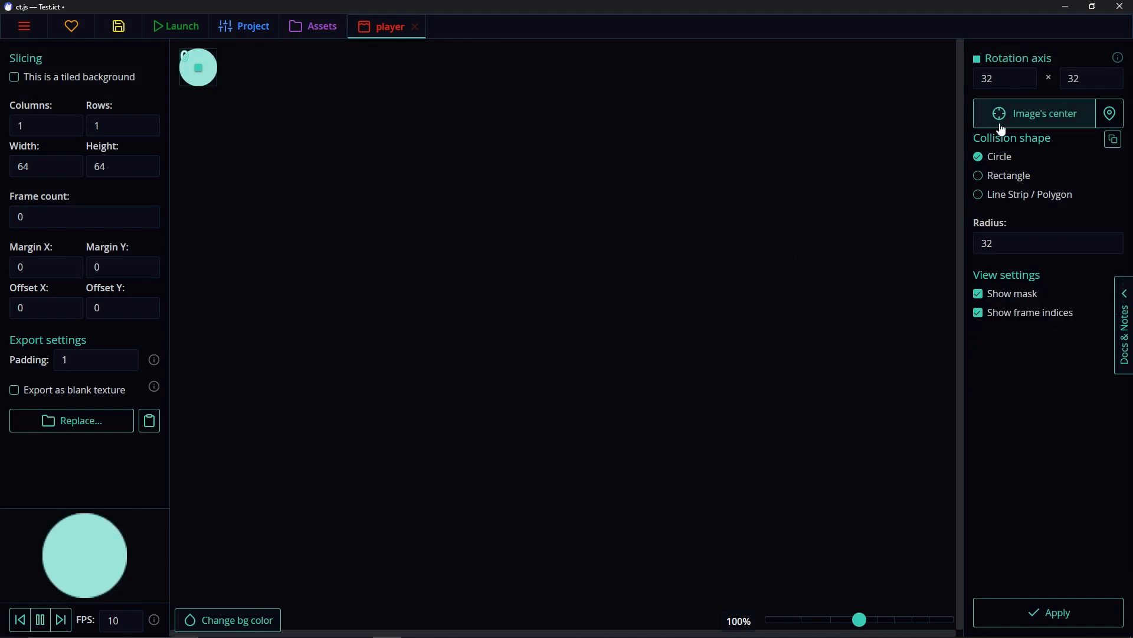
pyautogui.click(1025, 612)
# Move the floor texture's rotation axis to the image's center, apply it, and create a template from the texture
pyautogui.click(309, 106)
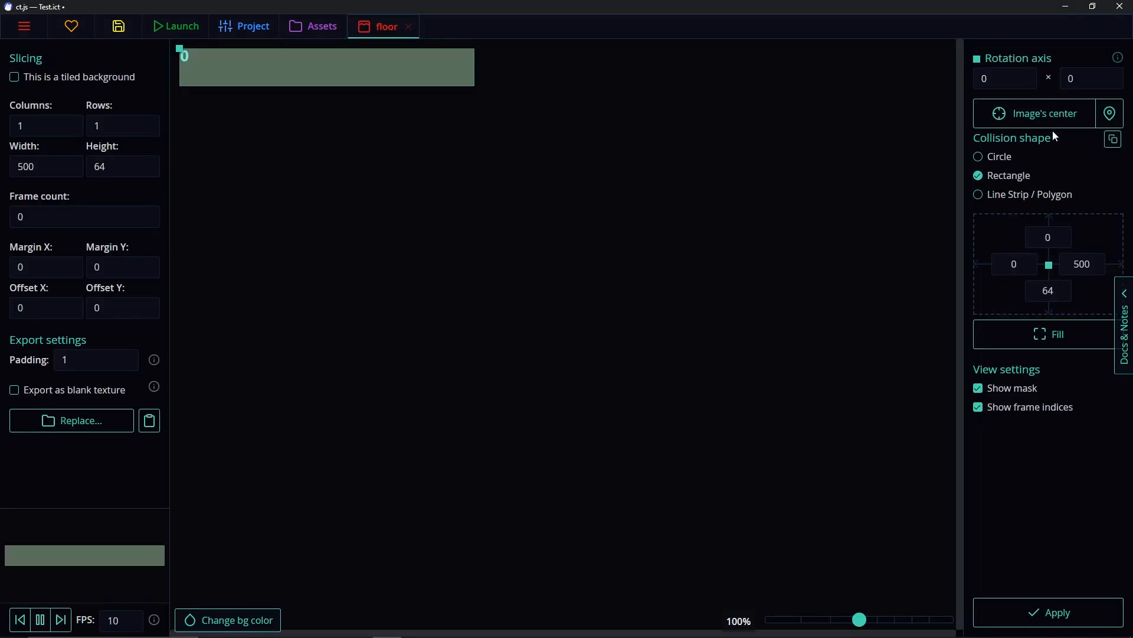
pyautogui.click(1024, 113)
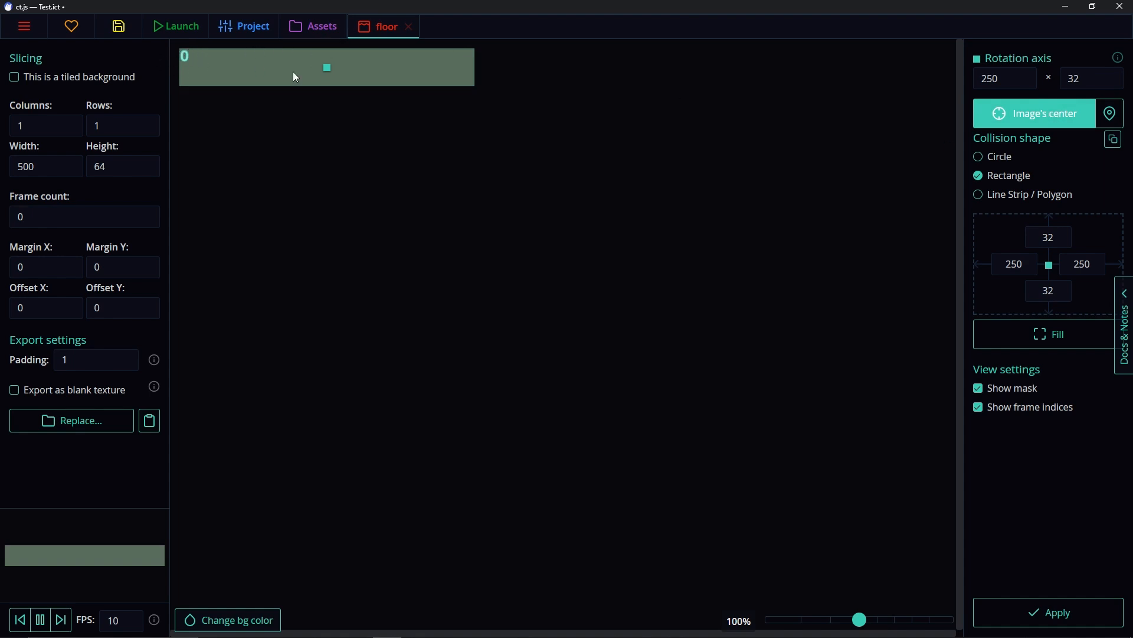
pyautogui.click(1020, 618)
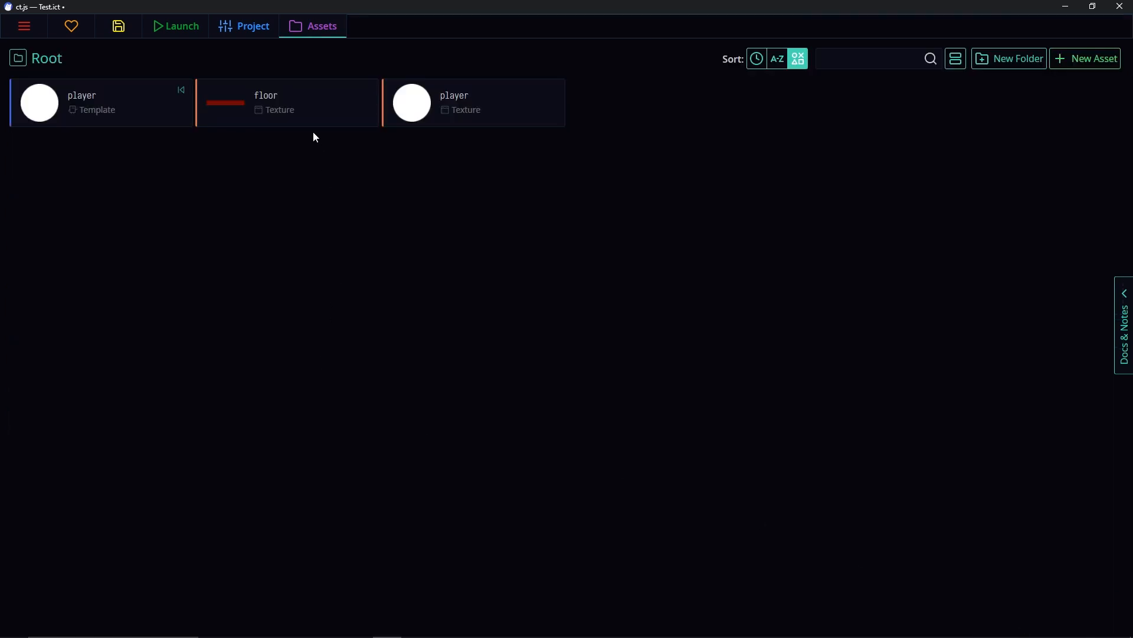
pyautogui.rightClick(314, 107)
pyautogui.click(330, 108)
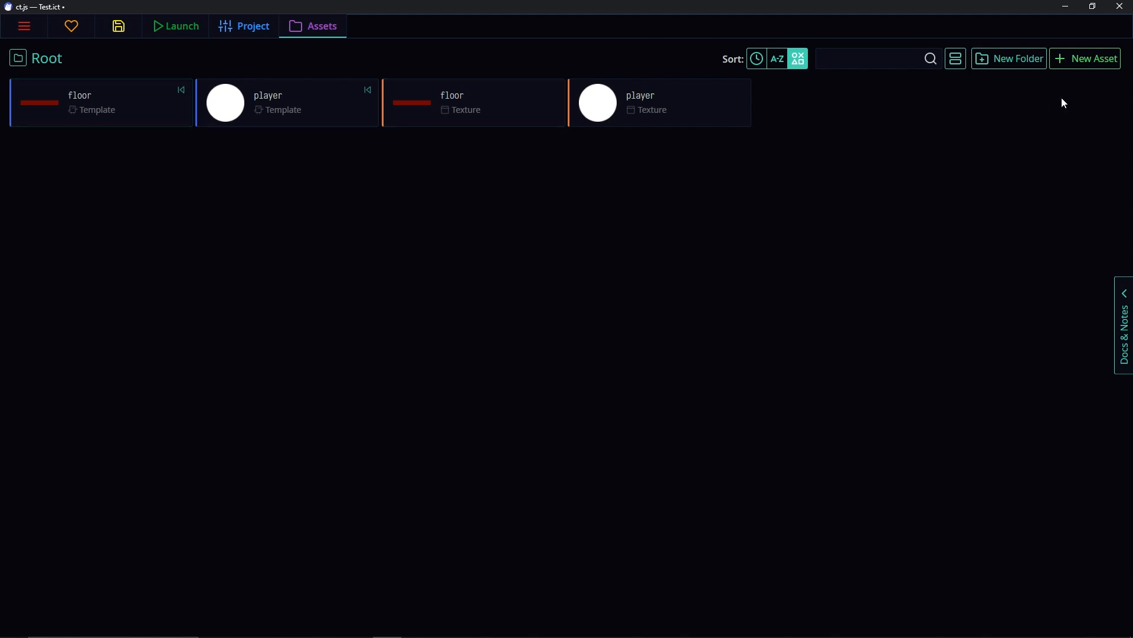
# Create a room asset named New Room
pyautogui.click(1092, 59)
pyautogui.click(1025, 125)
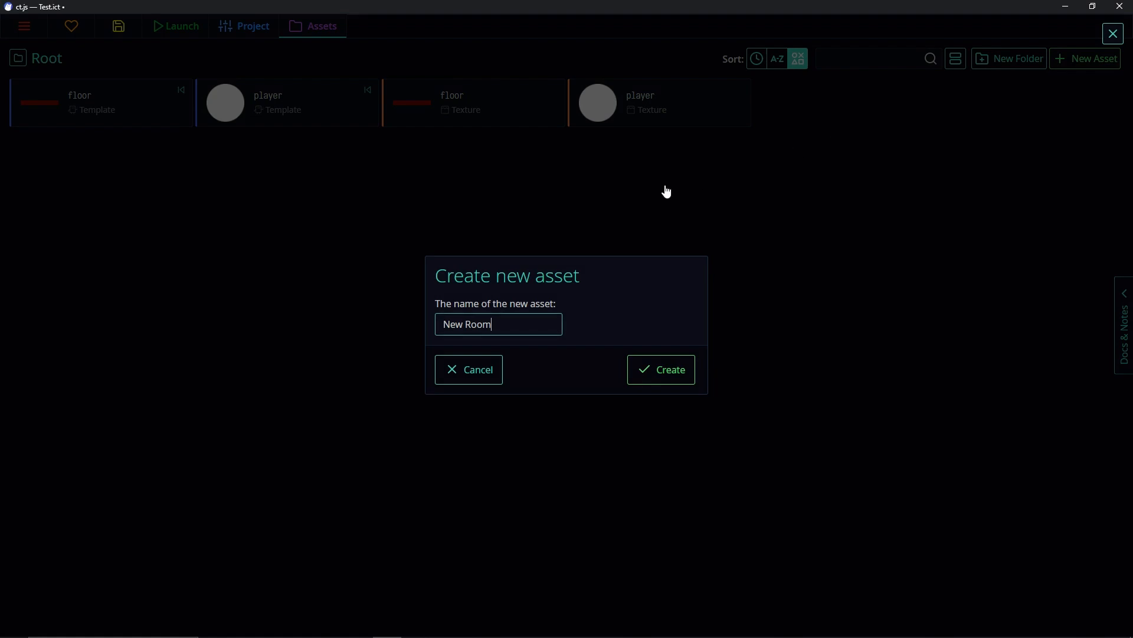
pyautogui.click(642, 370)
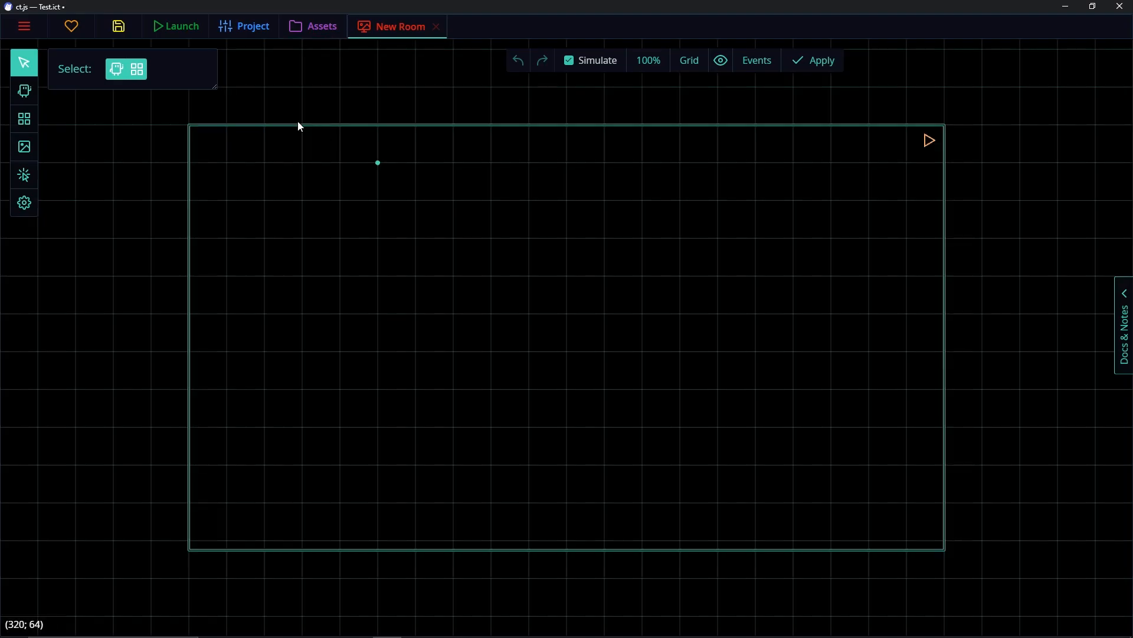
# Place one player copy near the room's center and one floor copy directly below it at (576; 512)
pyautogui.click(25, 100)
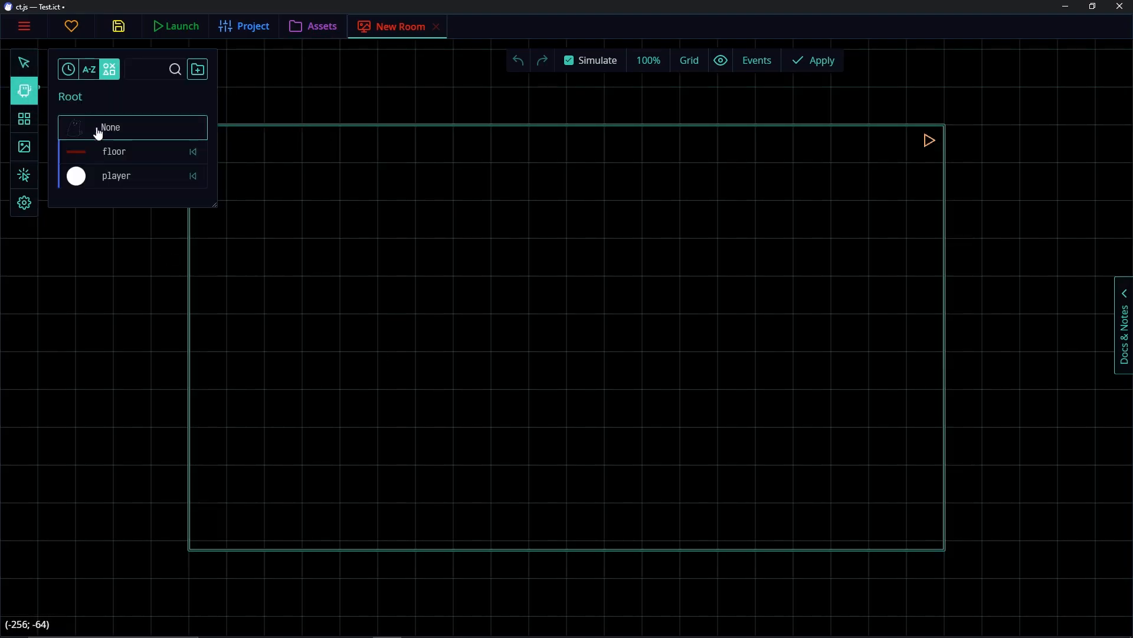
pyautogui.click(114, 180)
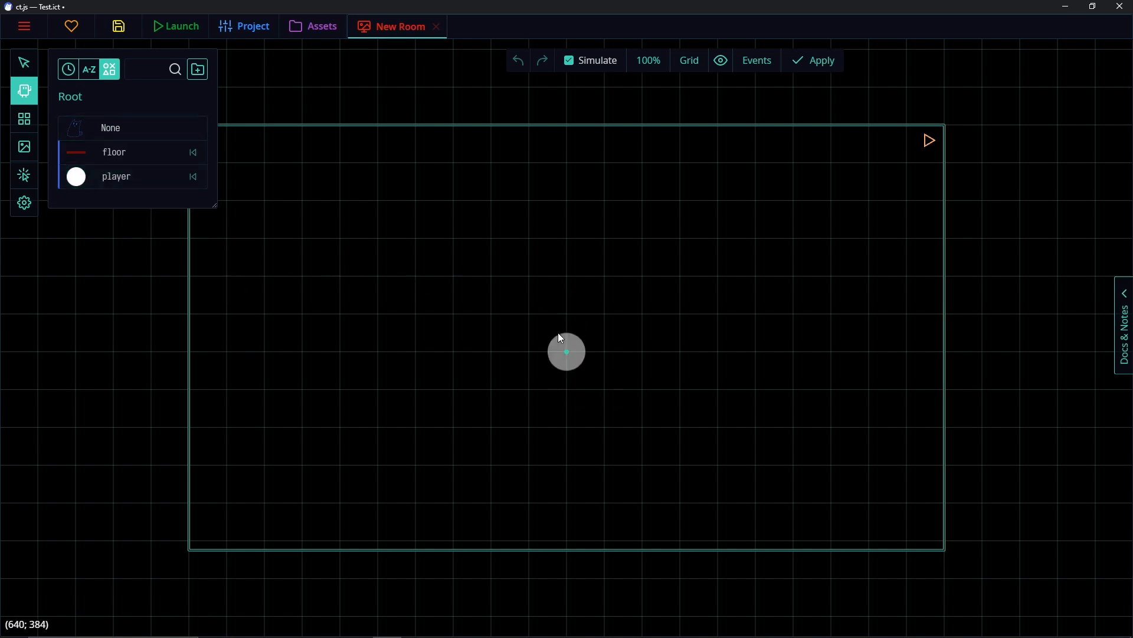
pyautogui.click(529, 314)
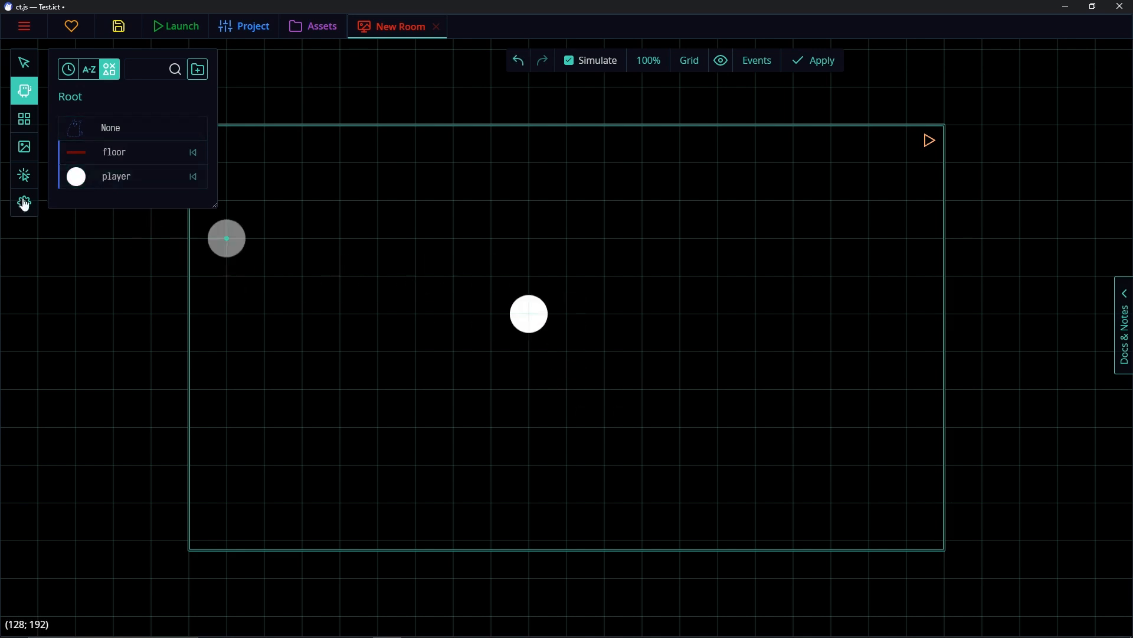
pyautogui.click(109, 152)
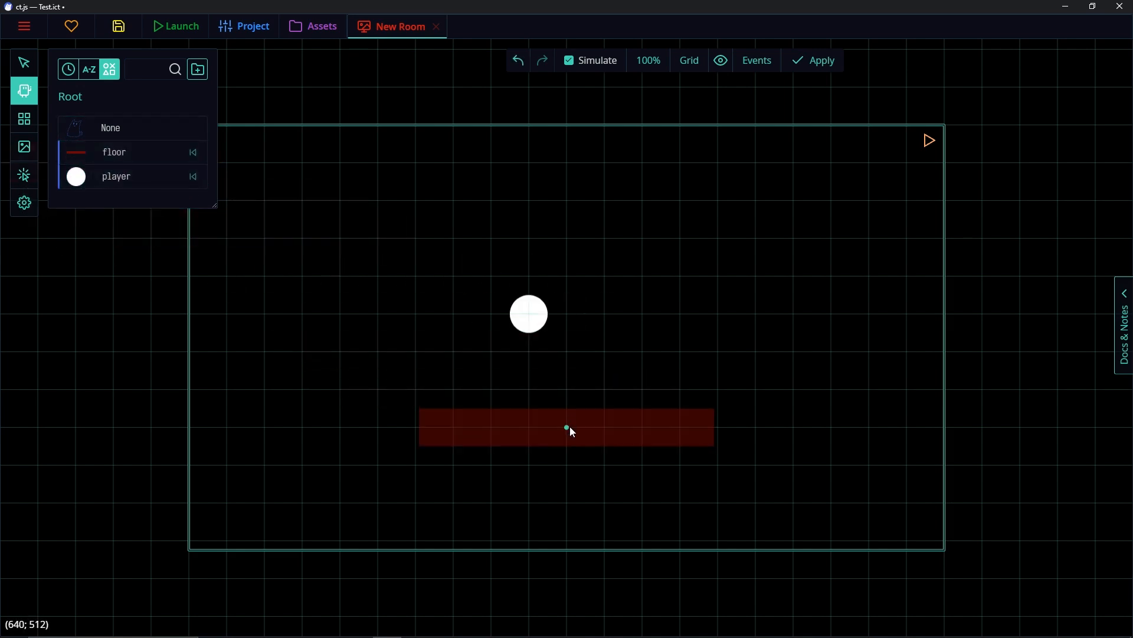
pyautogui.click(540, 424)
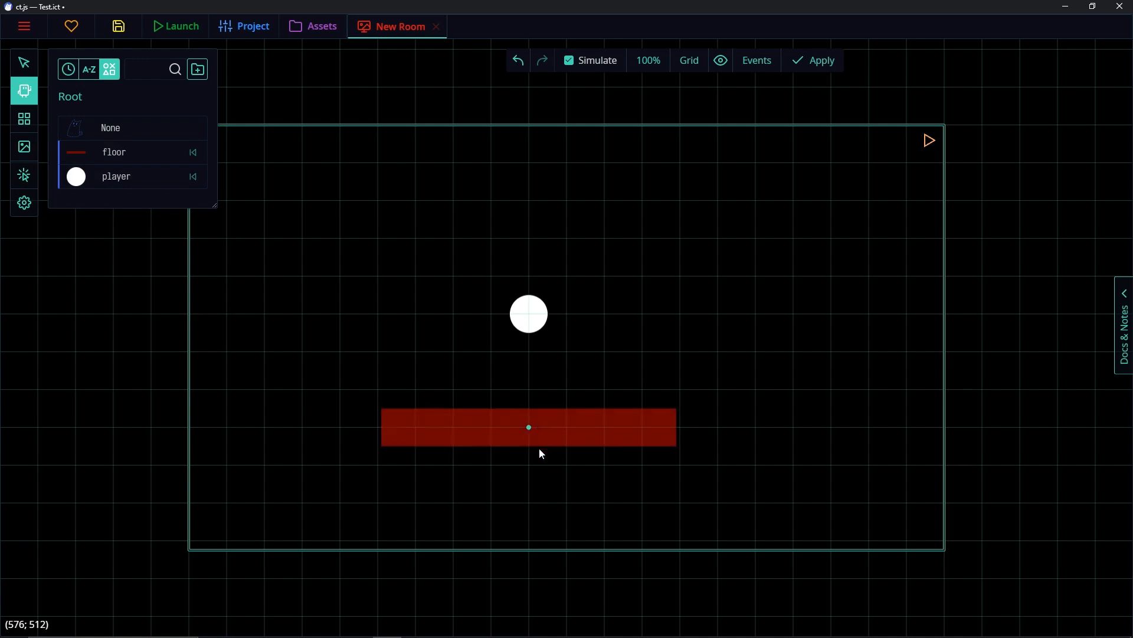
# Select the player and floor copies together and move both up by one grid cell
pyautogui.click(24, 62)
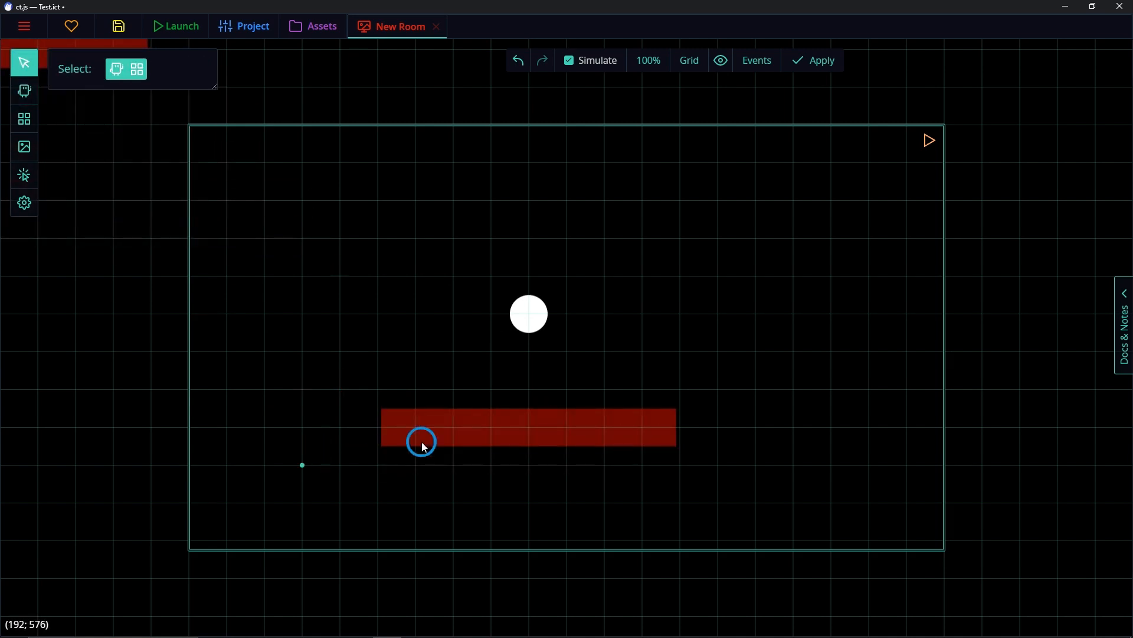
pyautogui.moveTo(314, 450); pyautogui.dragTo(630, 286)
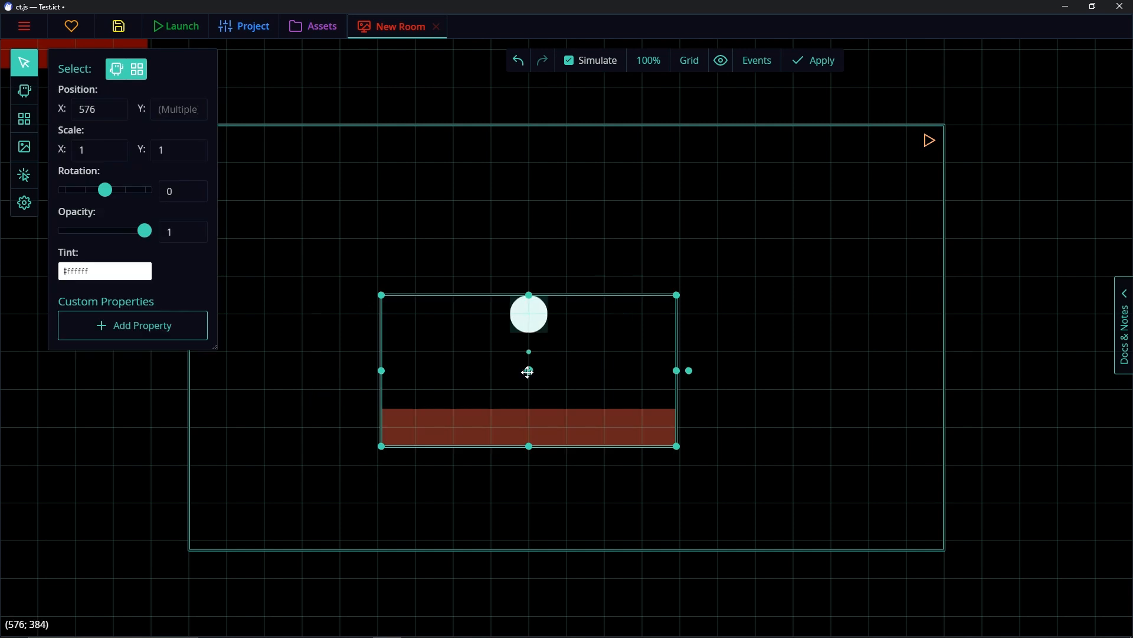
pyautogui.moveTo(529, 370); pyautogui.dragTo(532, 328)
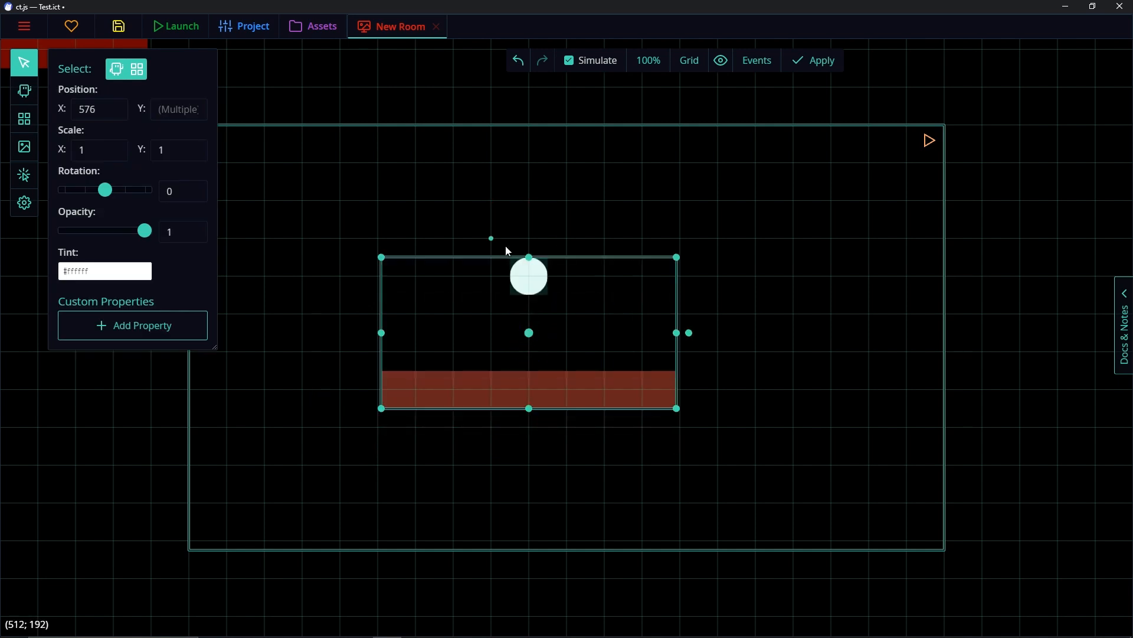
pyautogui.click(537, 216)
# Apply the room's changes and run the game to preview the placed copies, returning to the assets
pyautogui.click(815, 72)
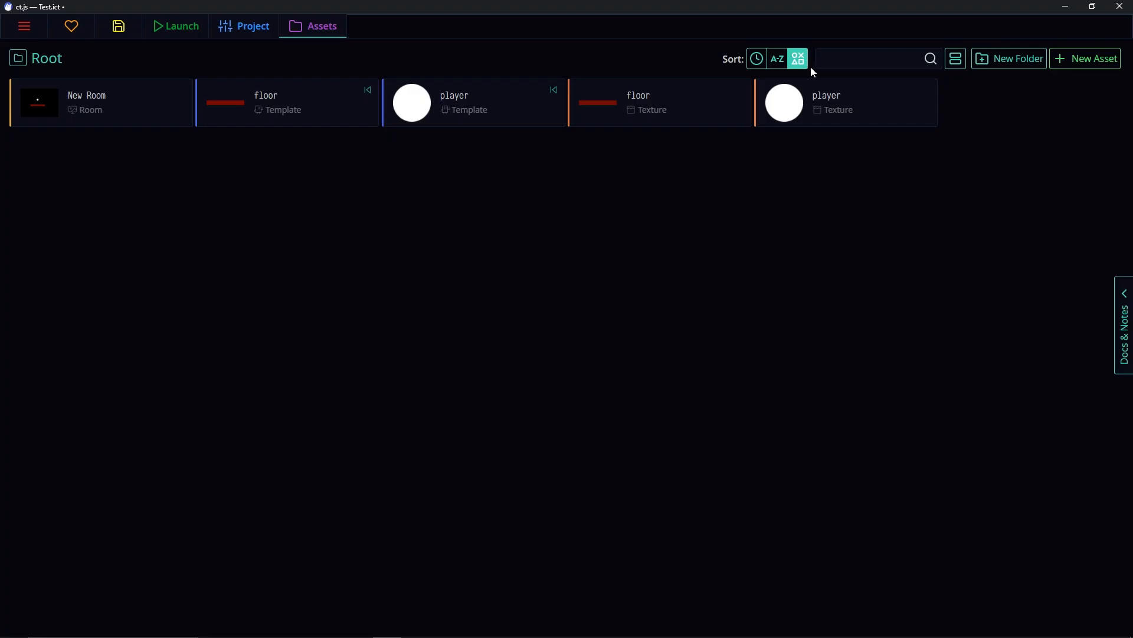
pyautogui.click(162, 27)
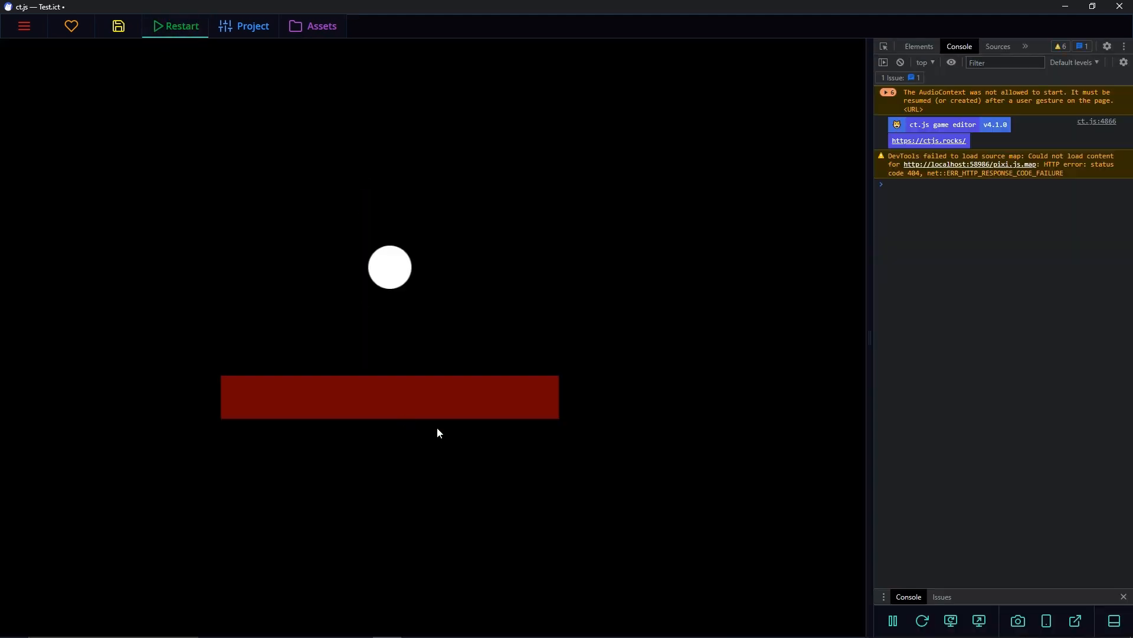
pyautogui.click(316, 26)
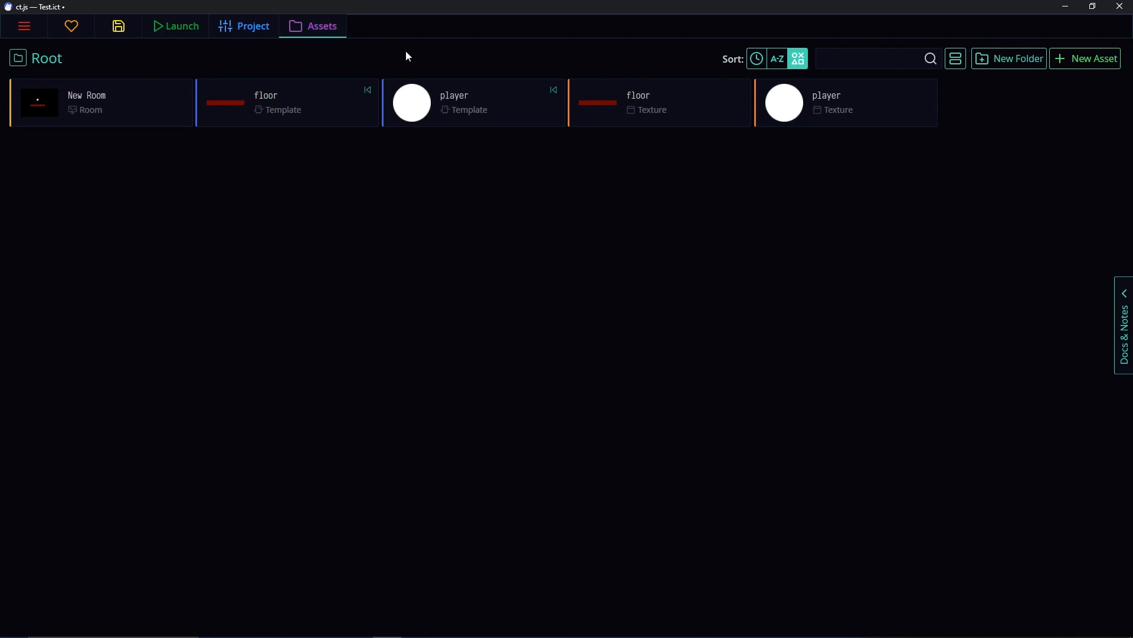
# Open the player template and add a Frame end event to it
pyautogui.click(466, 95)
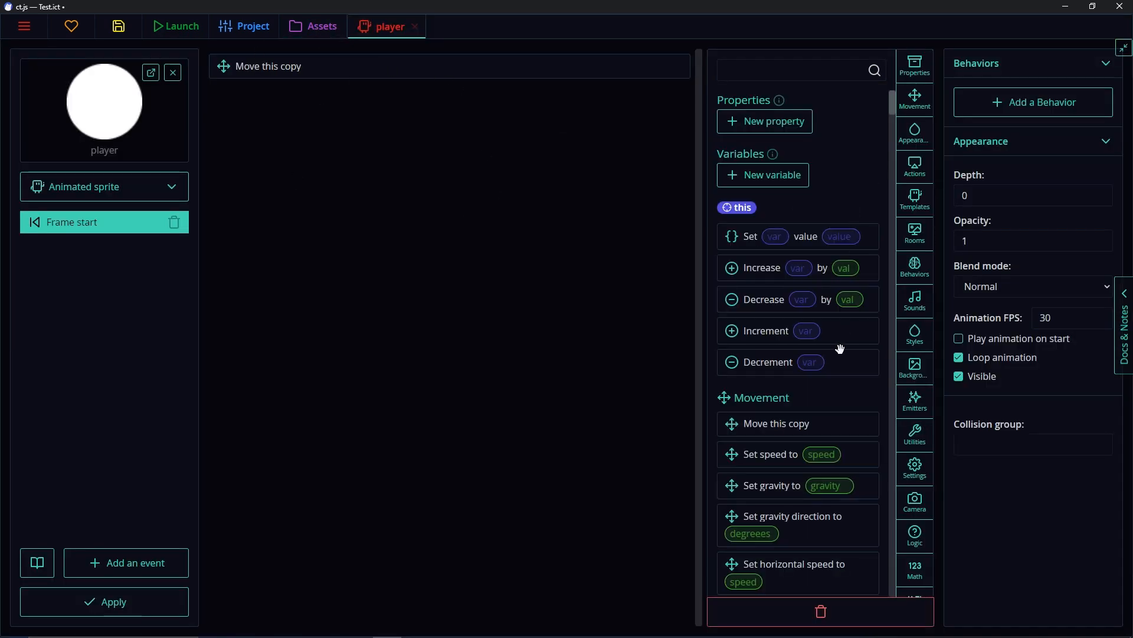
pyautogui.scroll(-1, 848, 458)
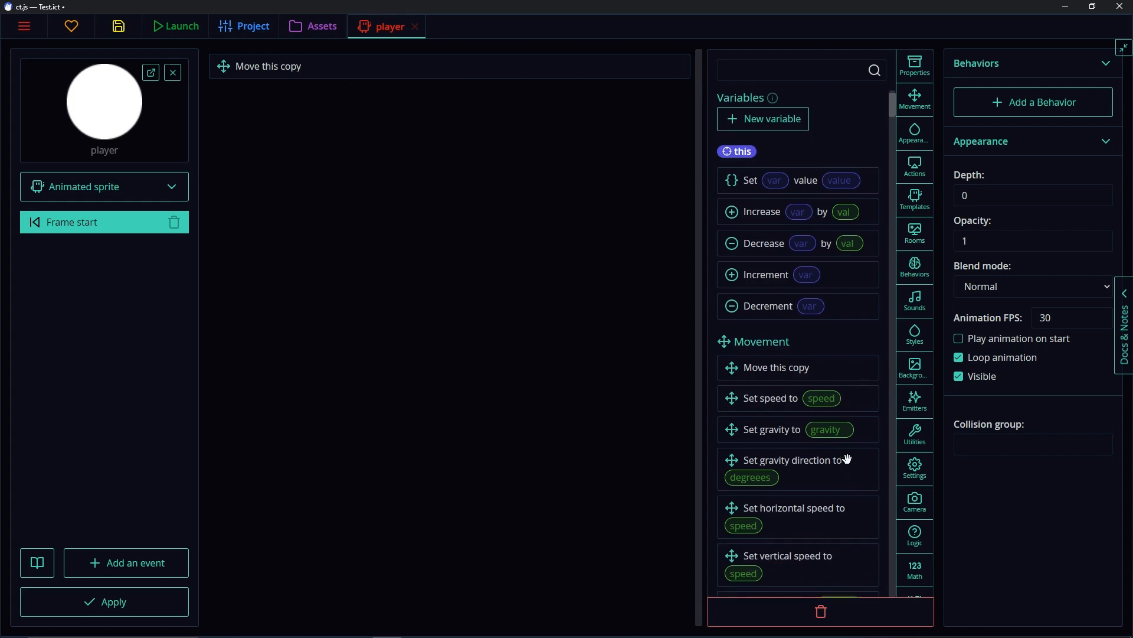
pyautogui.scroll(1, 838, 444)
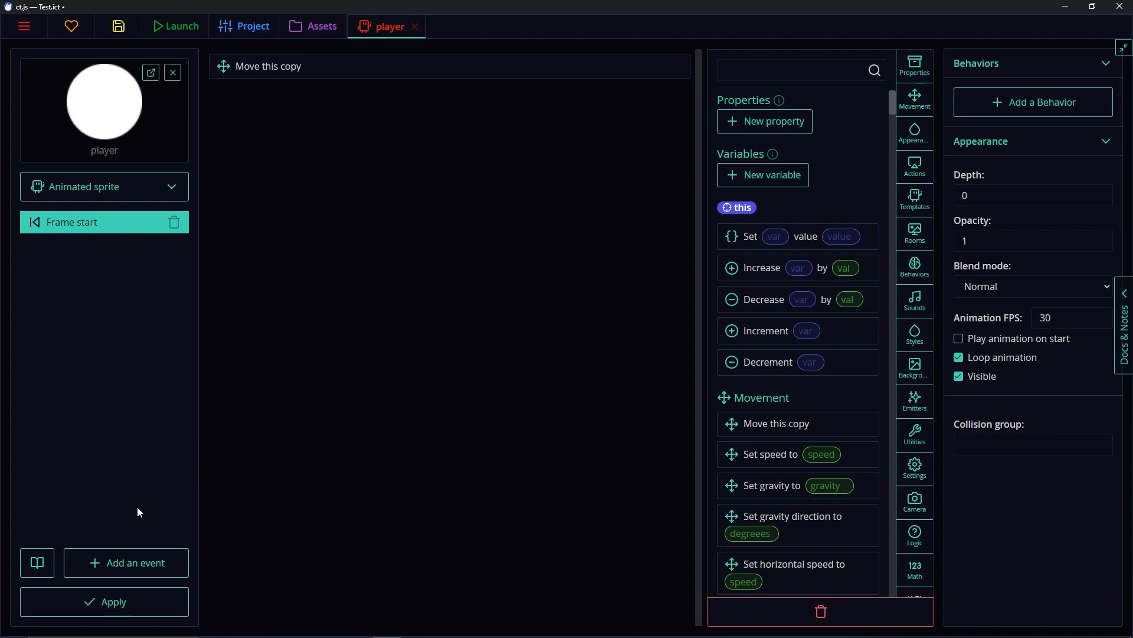
pyautogui.click(106, 558)
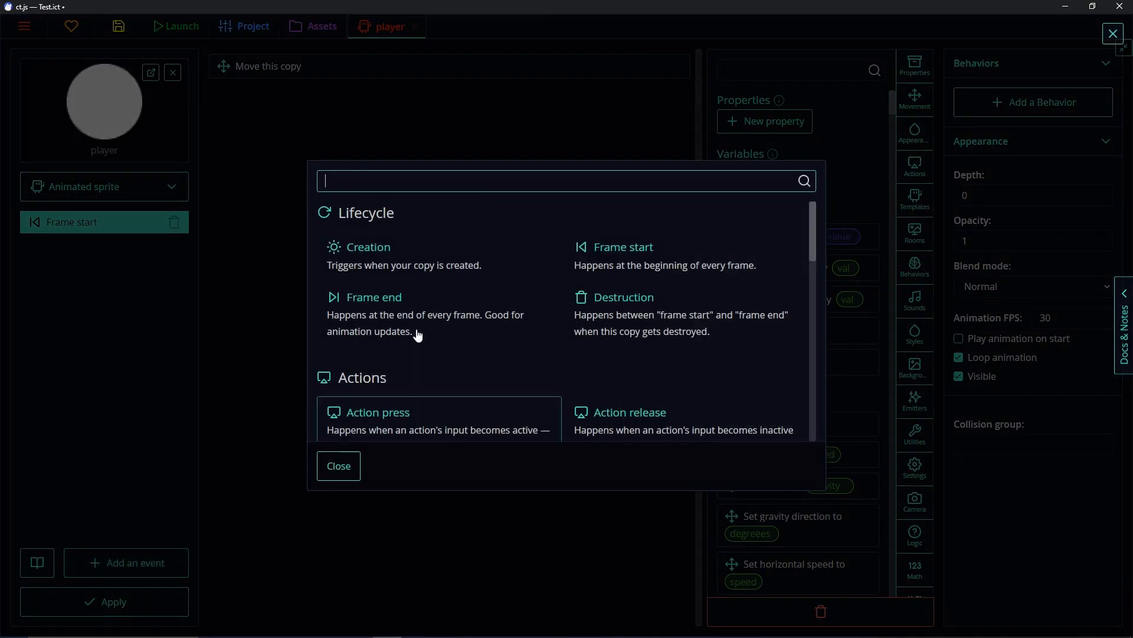
pyautogui.click(447, 320)
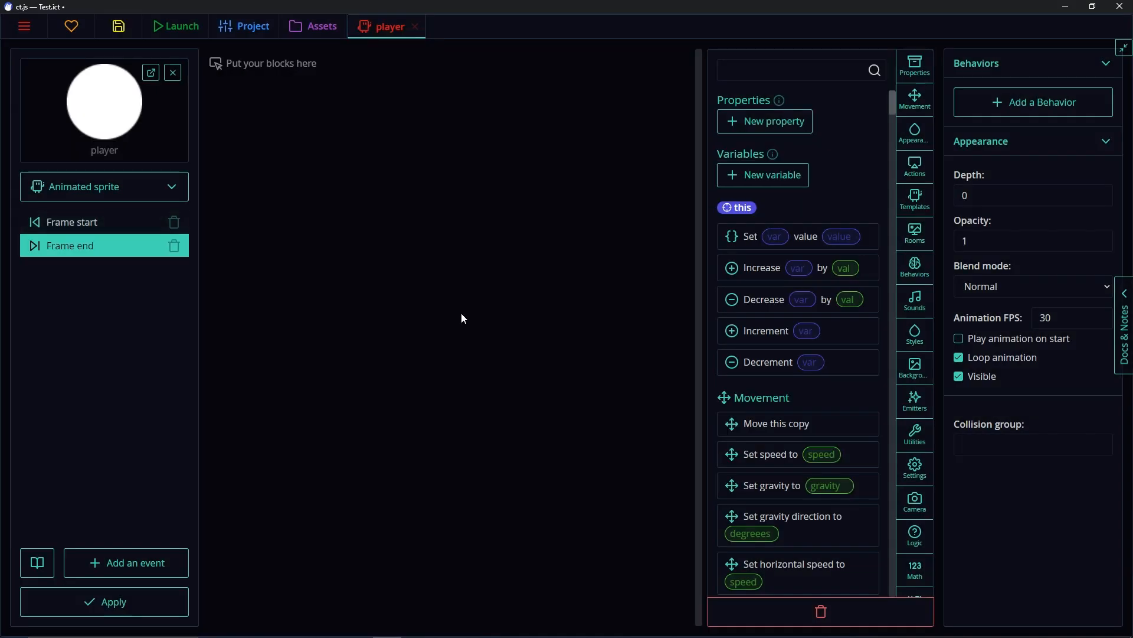
pyautogui.click(85, 224)
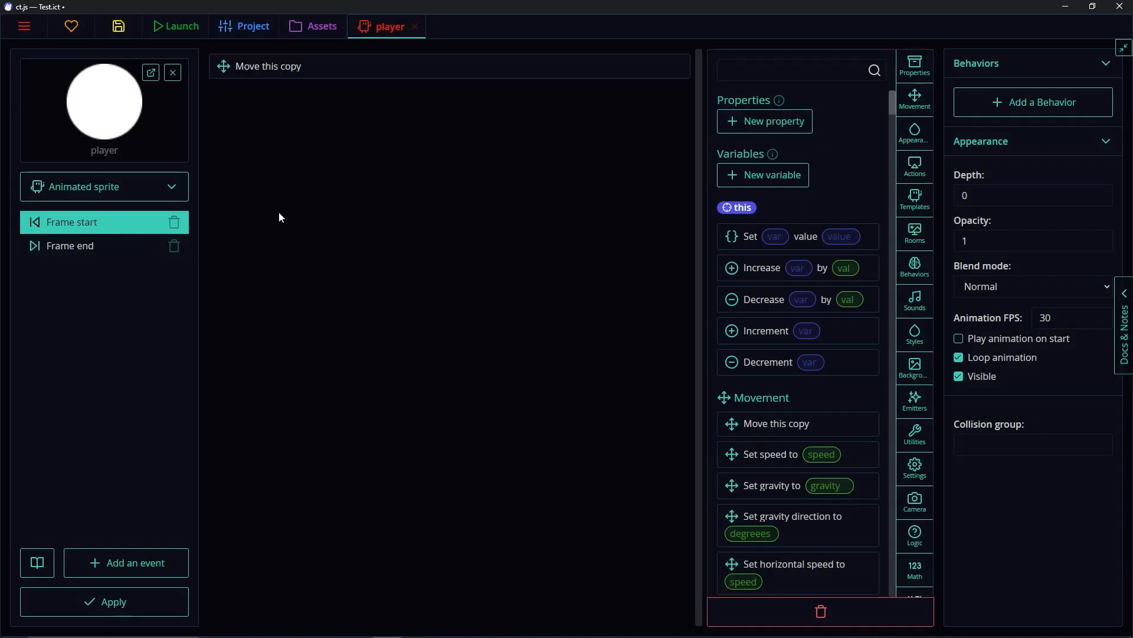
pyautogui.click(115, 245)
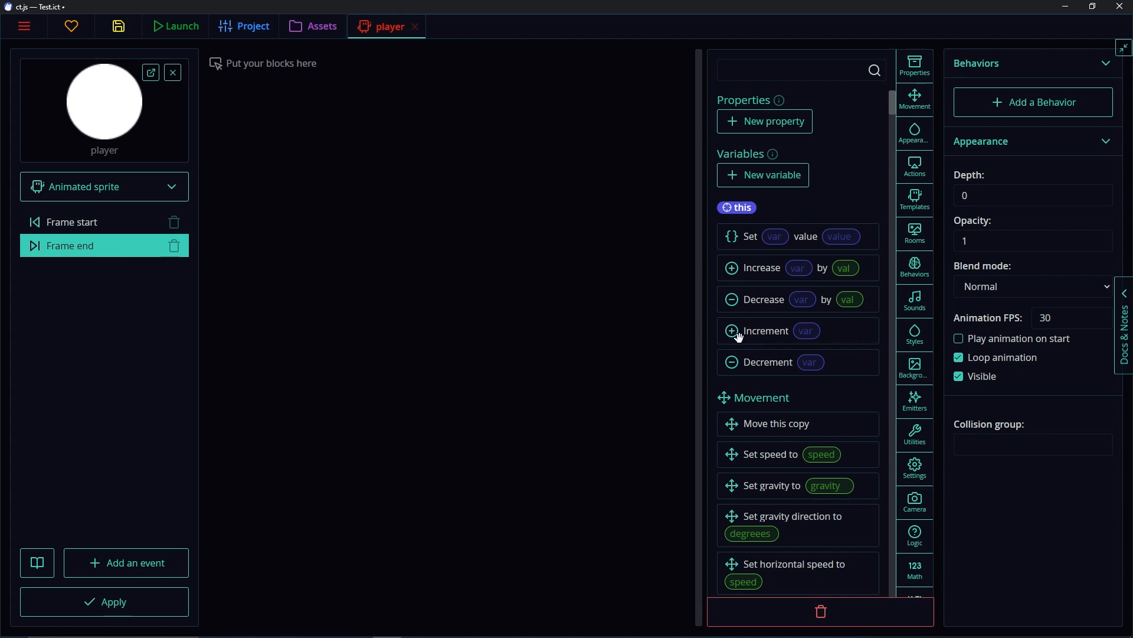
# Add a Set x block and a Set y block to the player's Frame end event
pyautogui.scroll(-1, 808, 393)
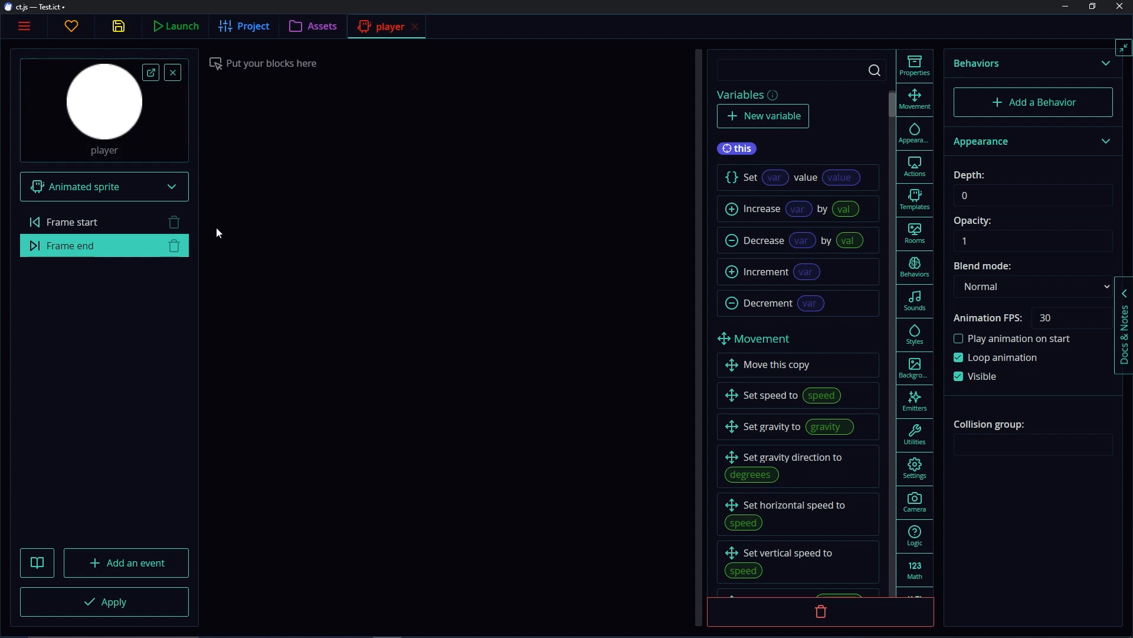
pyautogui.scroll(-2, 799, 468)
pyautogui.scroll(2, 776, 295)
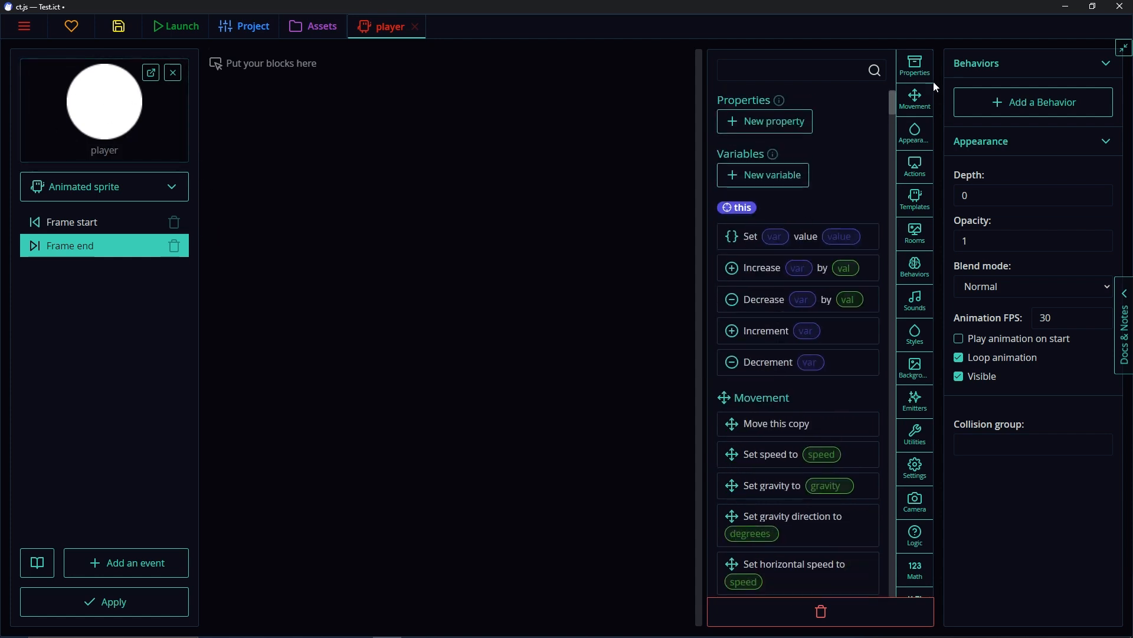
pyautogui.click(915, 106)
pyautogui.click(912, 195)
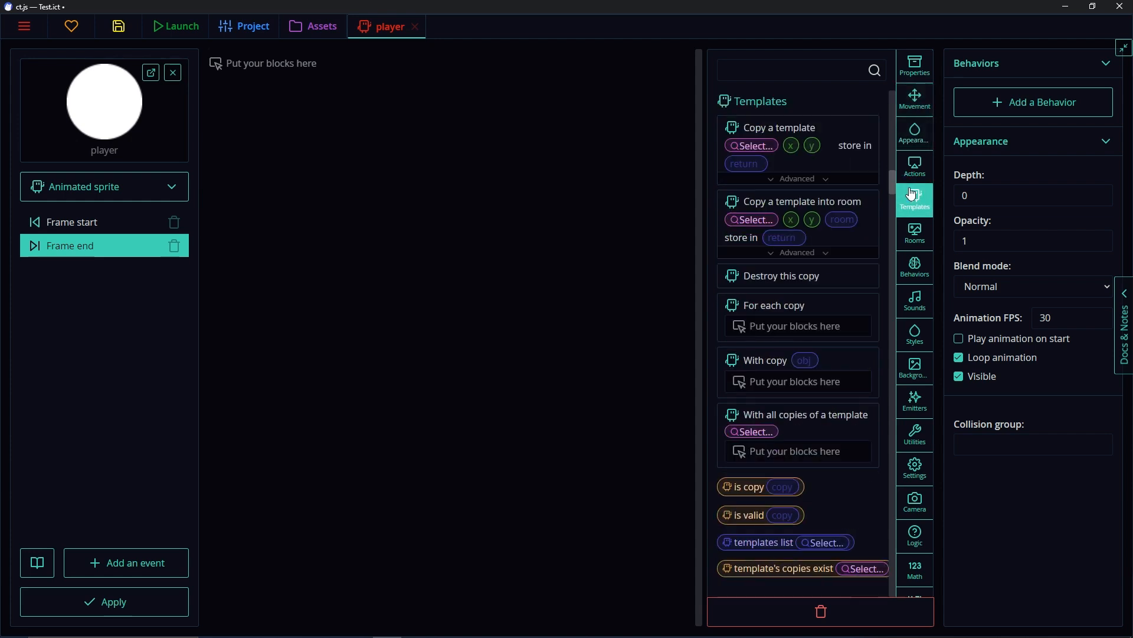
pyautogui.click(921, 102)
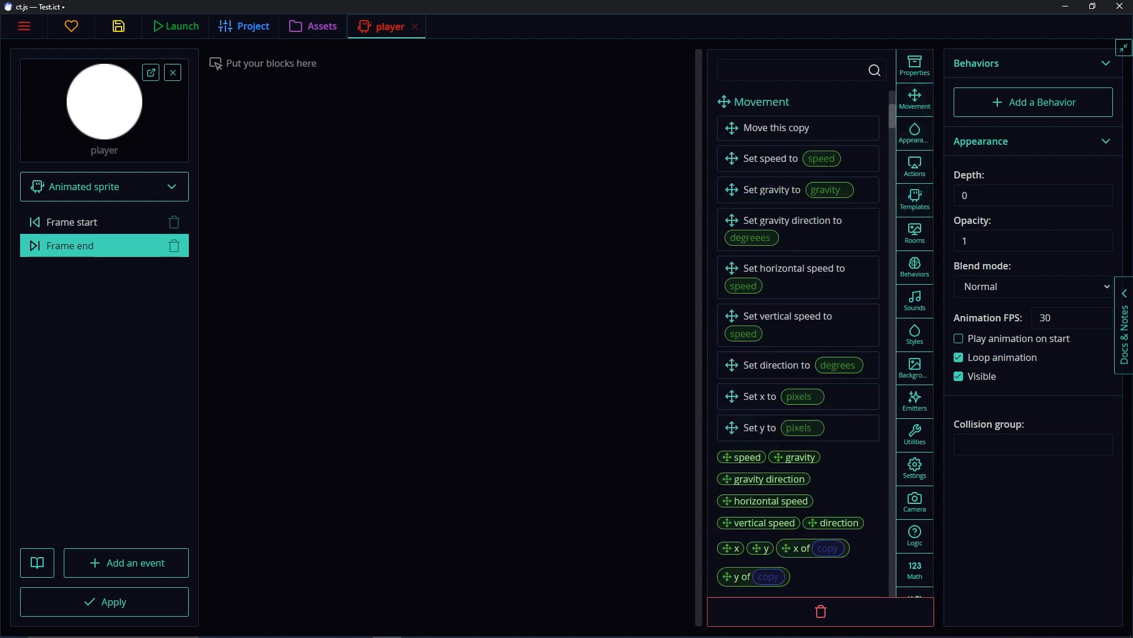
pyautogui.moveTo(759, 396); pyautogui.dragTo(413, 237)
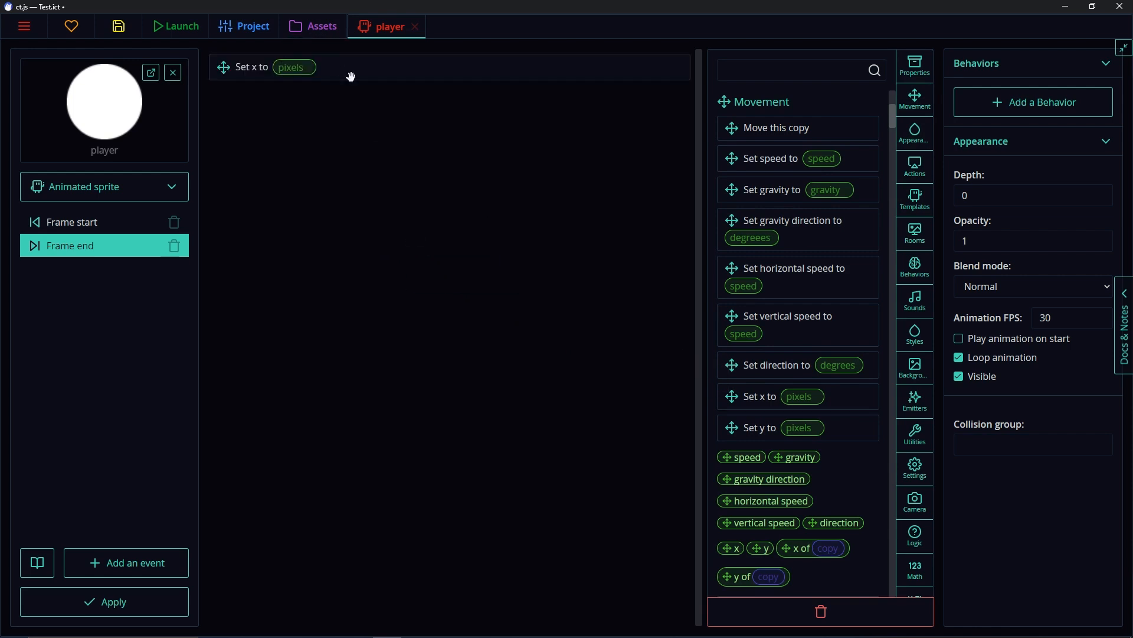
pyautogui.moveTo(775, 427); pyautogui.dragTo(442, 379)
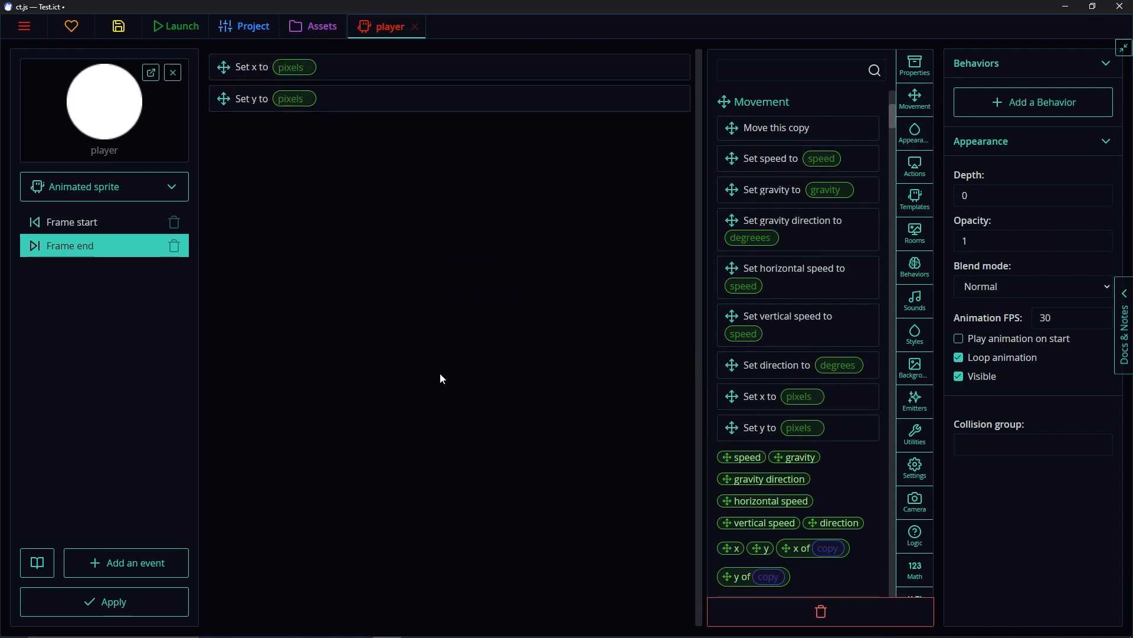
# Fill the Set x block with pointer xui and the Set y block with pointer yui, and run the game
pyautogui.scroll(-2, 883, 458)
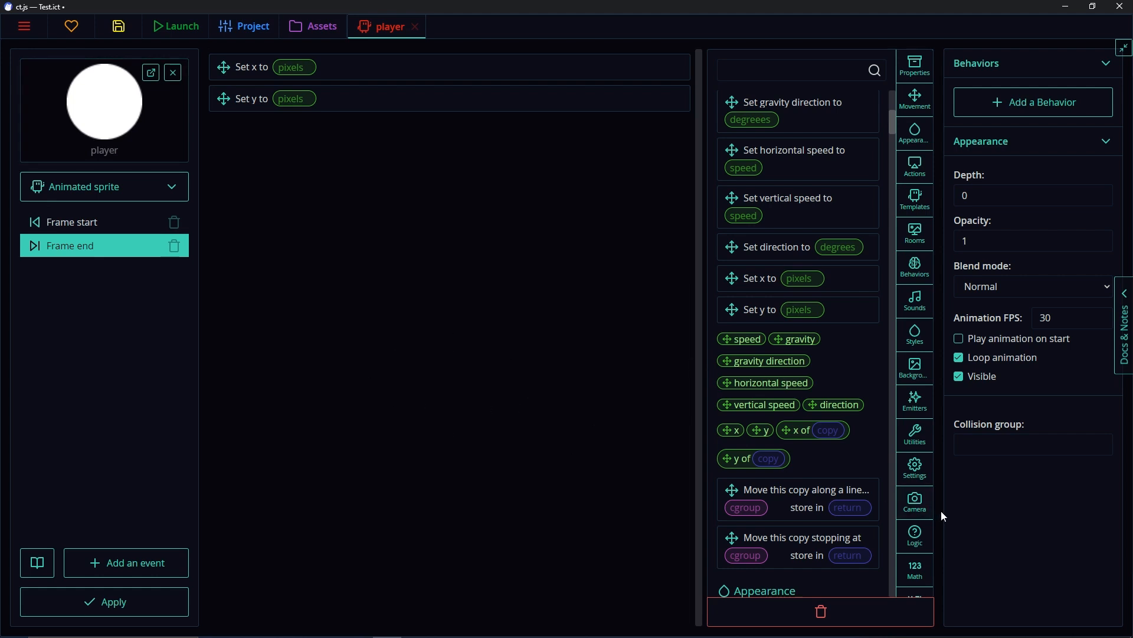
pyautogui.scroll(-4, 915, 472)
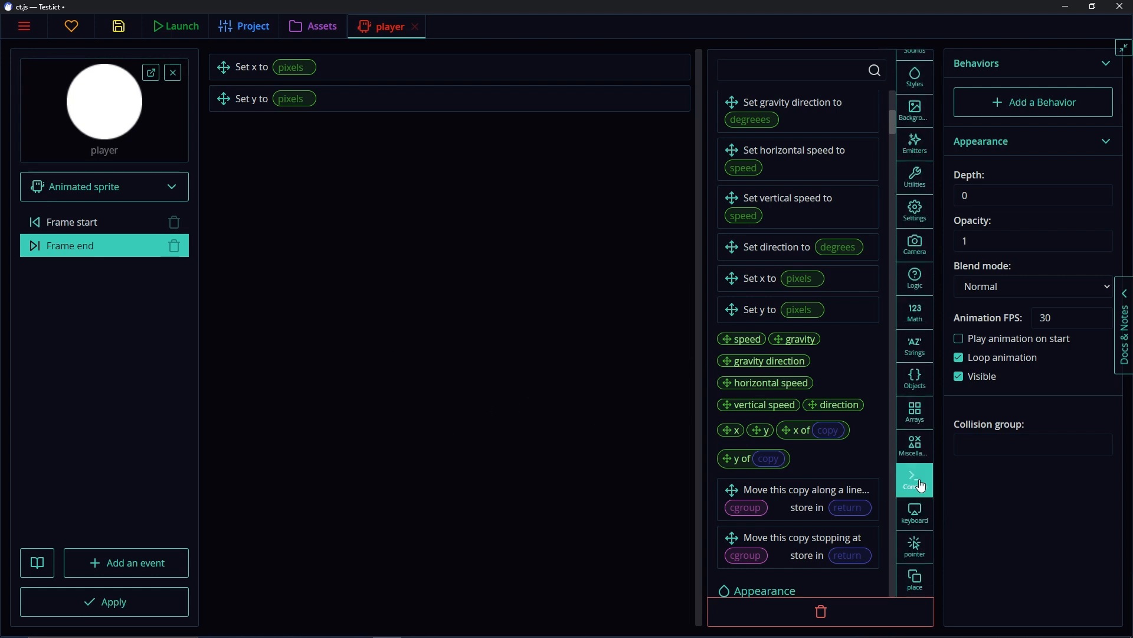
pyautogui.click(907, 546)
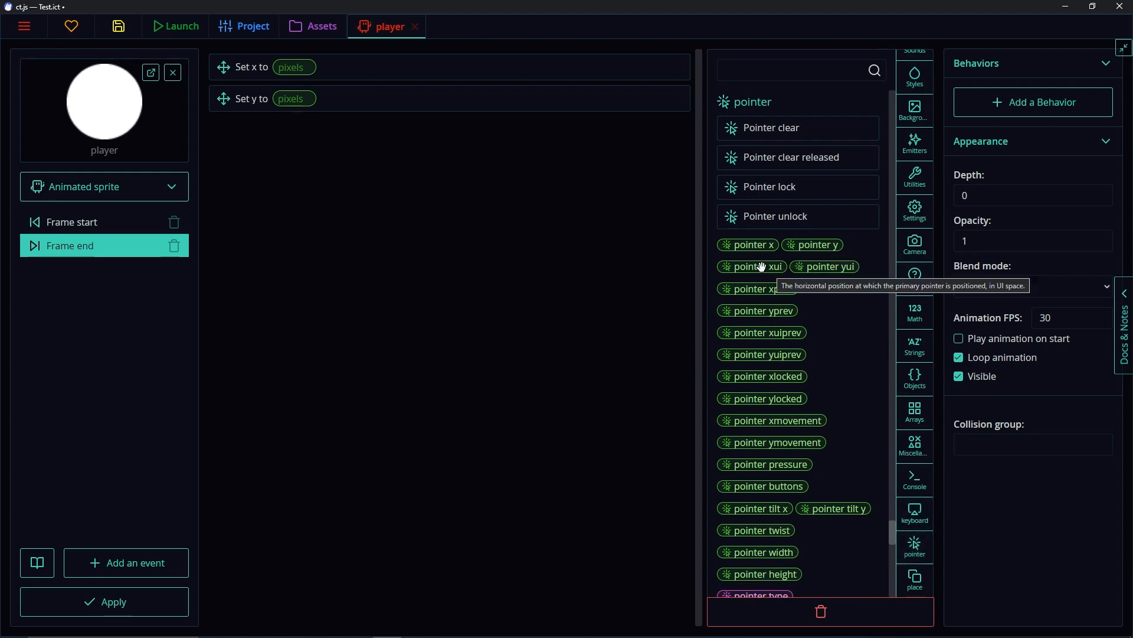
pyautogui.moveTo(762, 266); pyautogui.dragTo(295, 69)
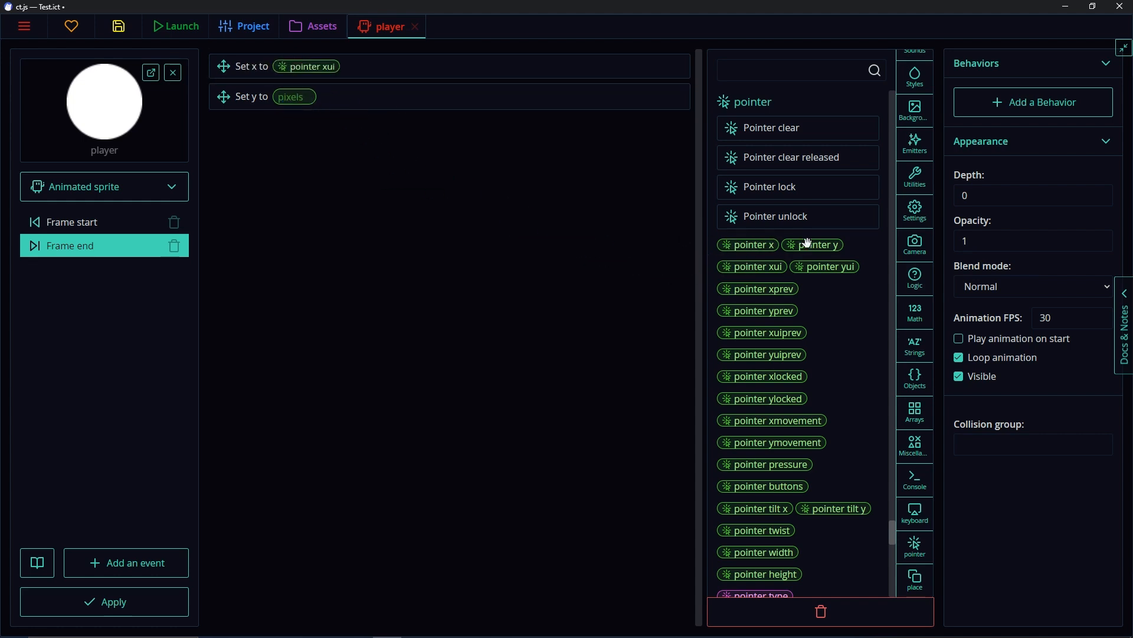
pyautogui.moveTo(822, 262); pyautogui.dragTo(298, 95)
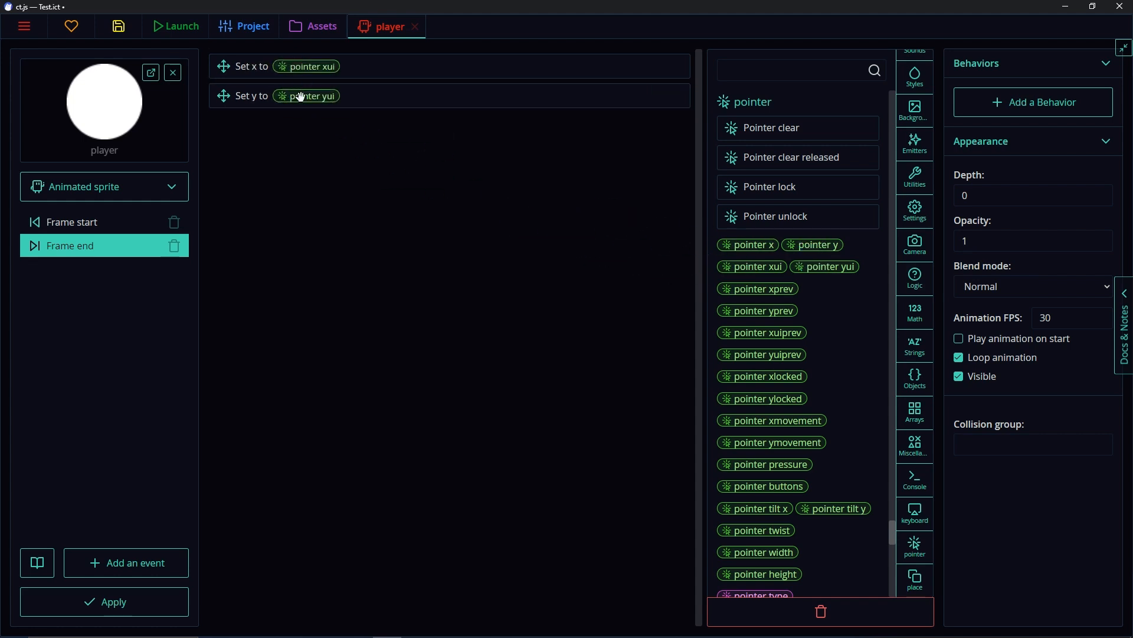
pyautogui.click(138, 28)
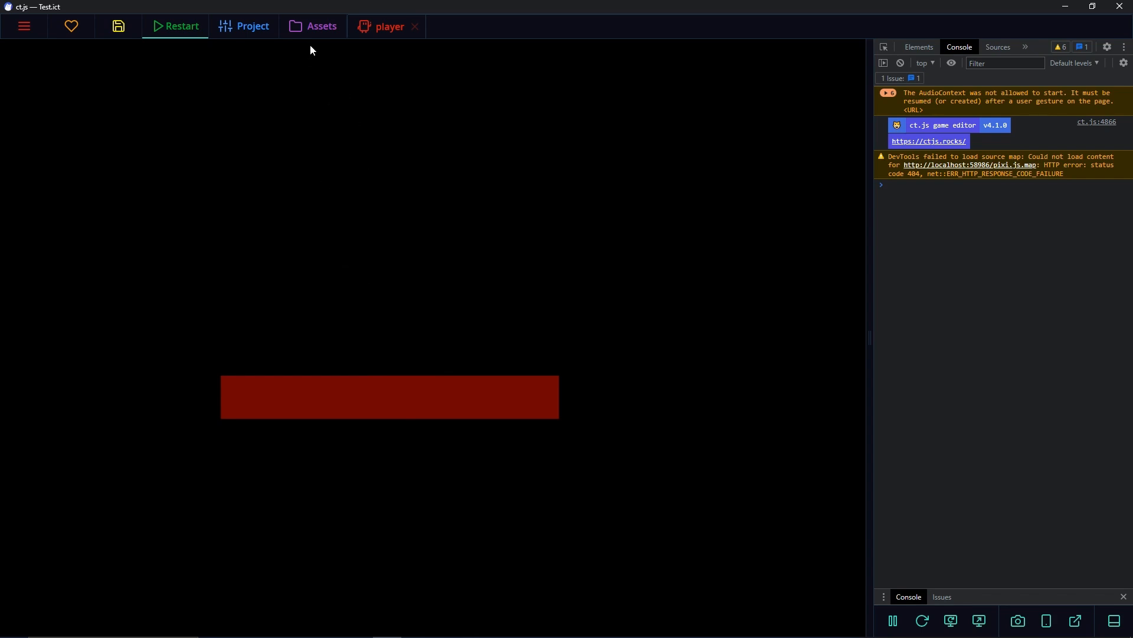
# Examine the project's enabled and available catmods, including the Pointer module that supplies the pointer blocks
pyautogui.click(263, 26)
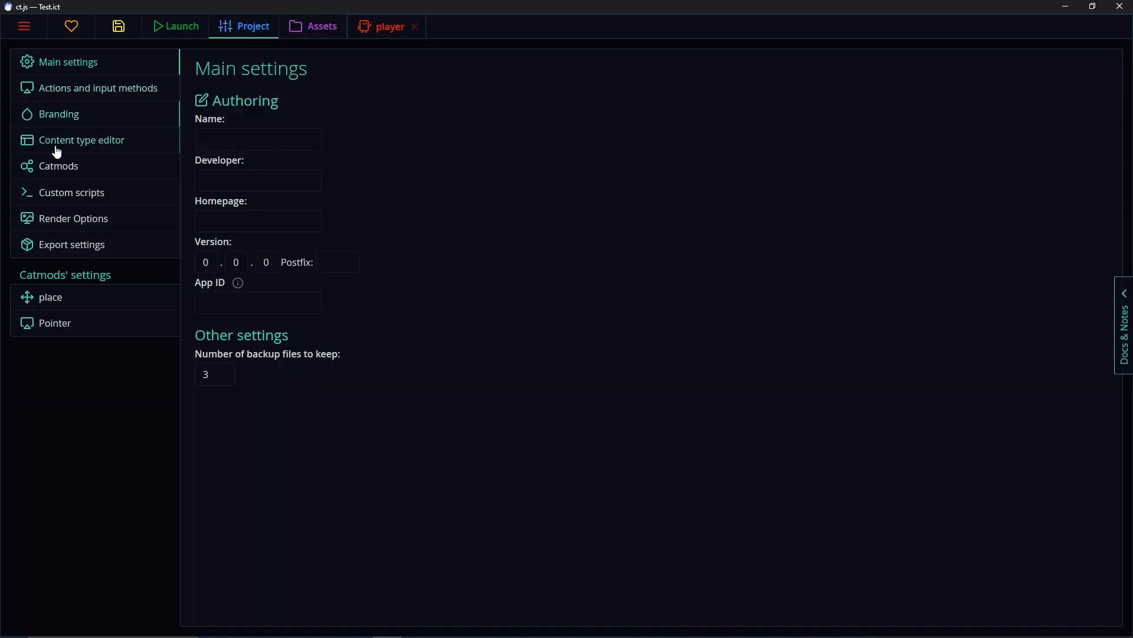
pyautogui.click(68, 171)
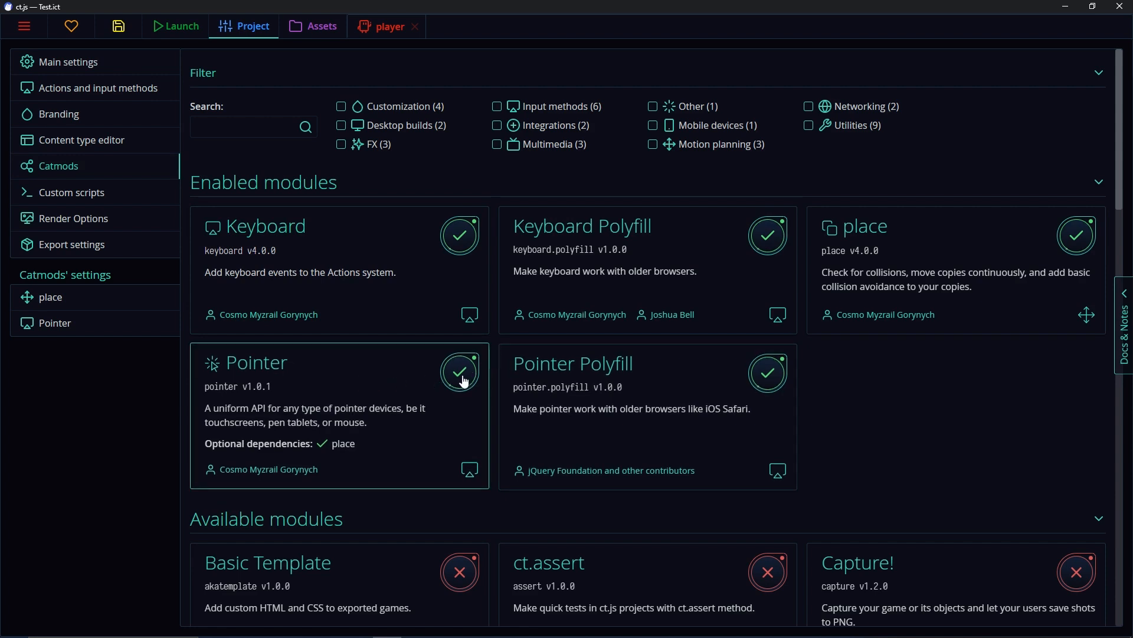
pyautogui.click(373, 33)
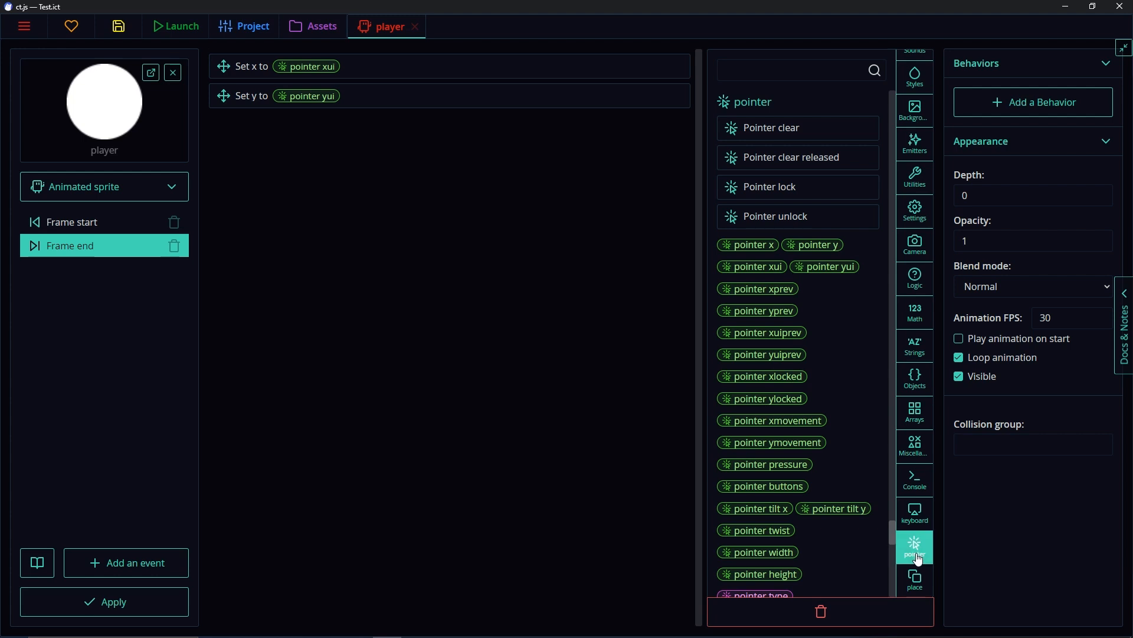
pyautogui.click(316, 28)
pyautogui.click(245, 30)
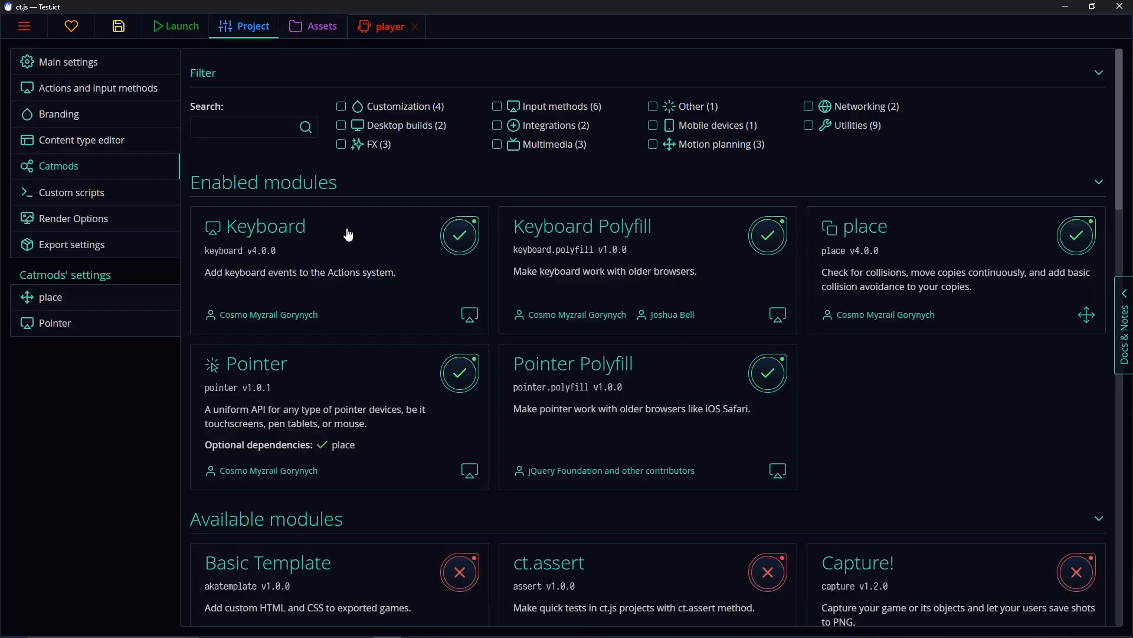
pyautogui.scroll(-5, 531, 369)
pyautogui.scroll(-2, 620, 383)
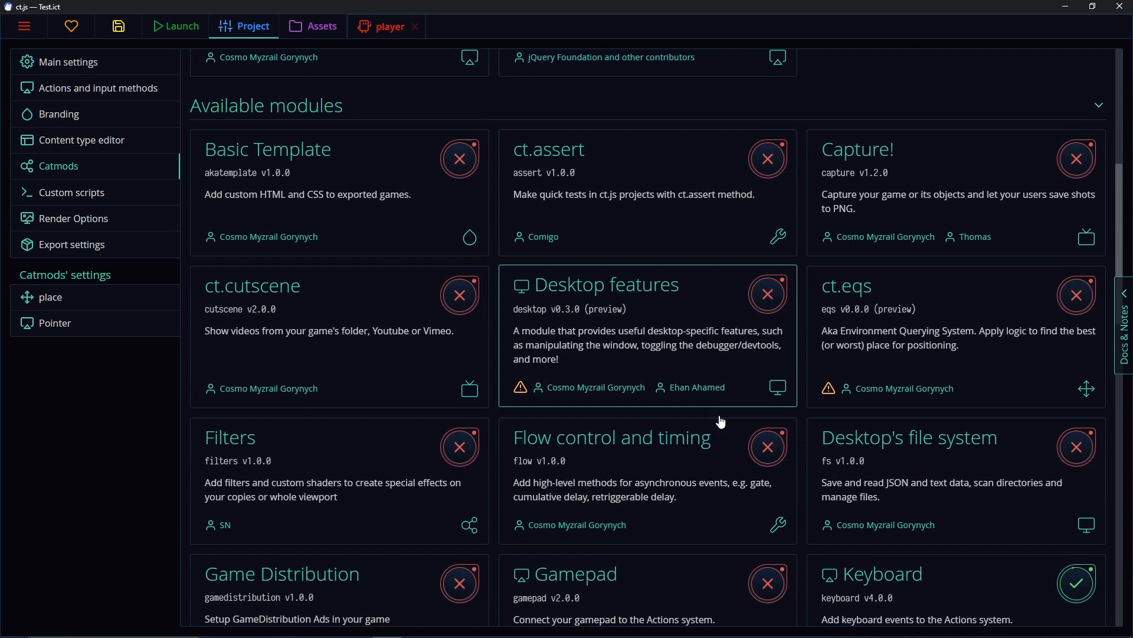
# Enable the Matter.js physics library module in the project's available catmods
pyautogui.scroll(-2, 721, 421)
pyautogui.scroll(-1, 811, 450)
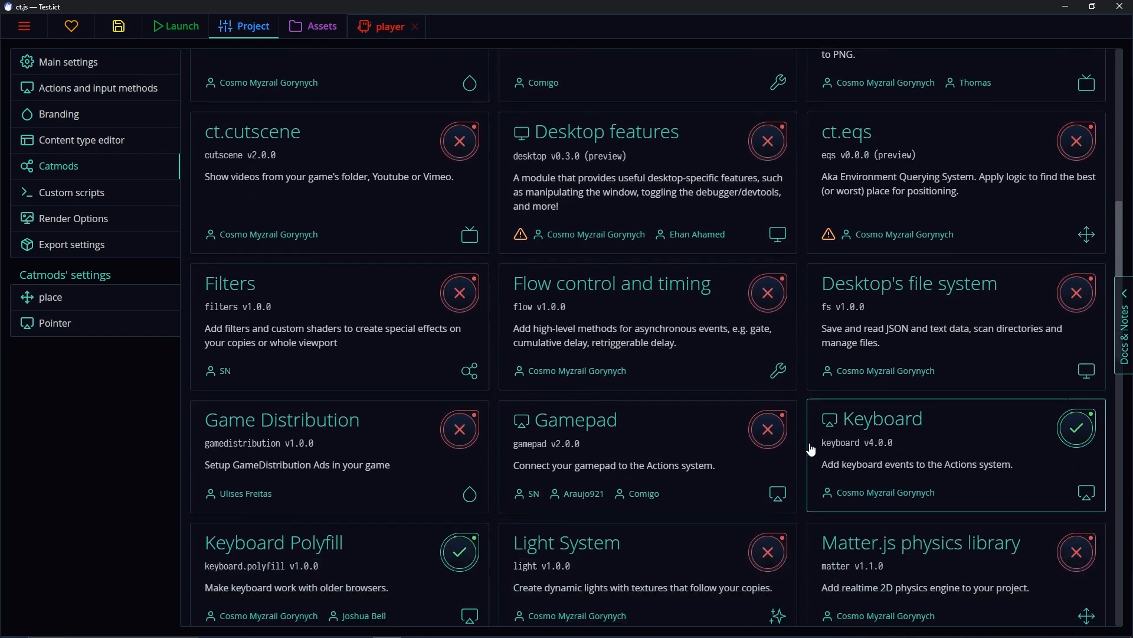
pyautogui.scroll(-4, 812, 413)
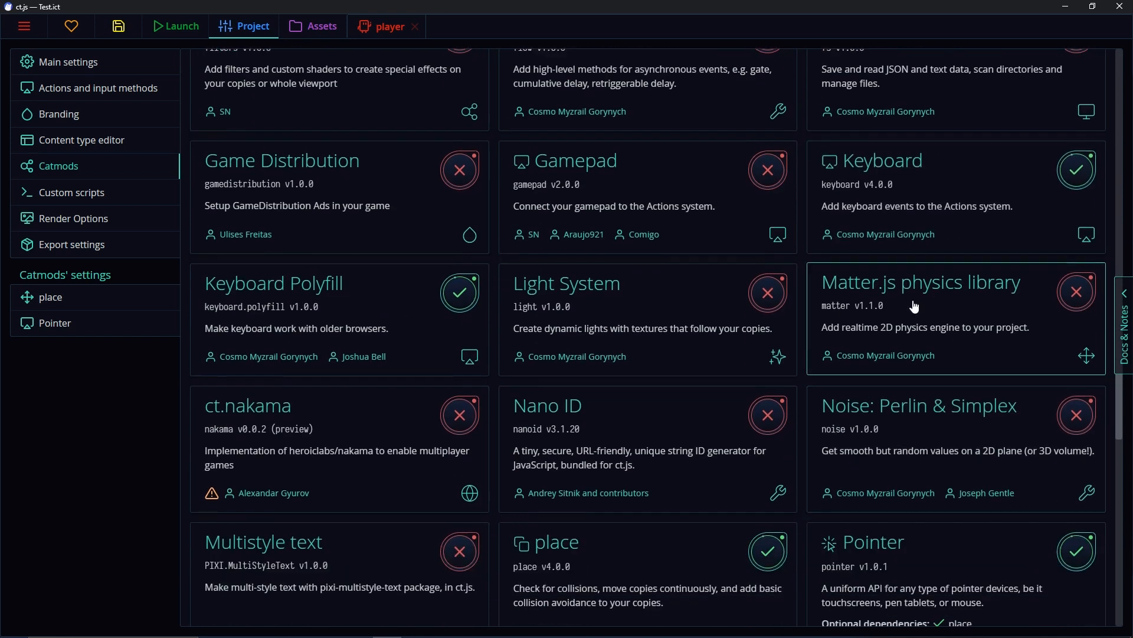
pyautogui.click(1077, 291)
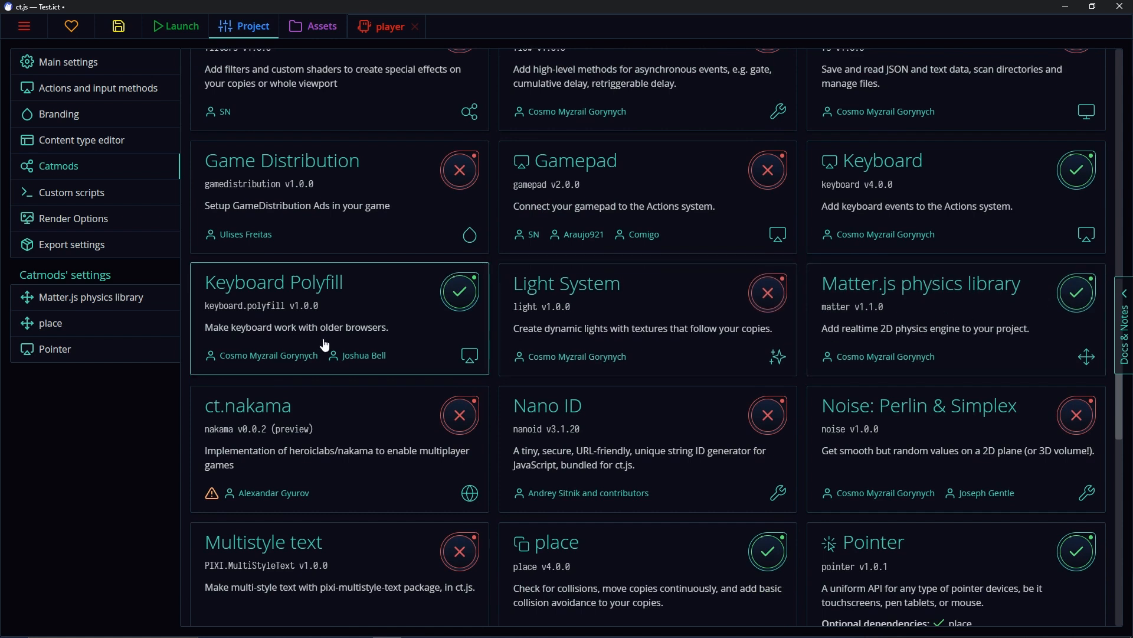
# Review the player template's physics properties by temporarily enabling physics, and expand its physics constraints
pyautogui.click(382, 37)
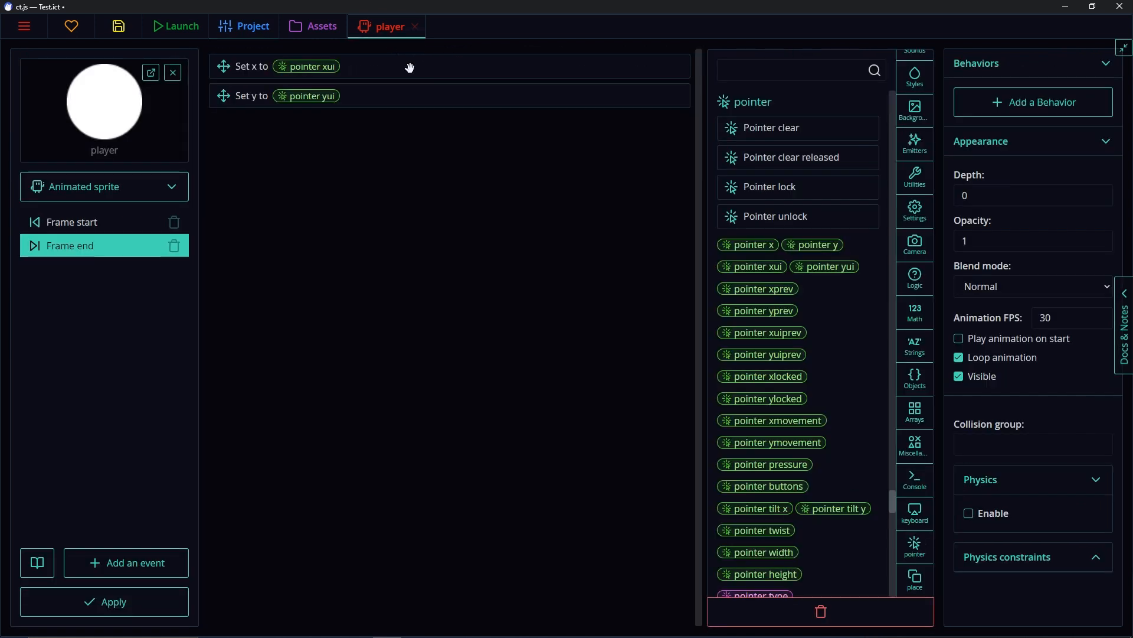
pyautogui.click(1010, 69)
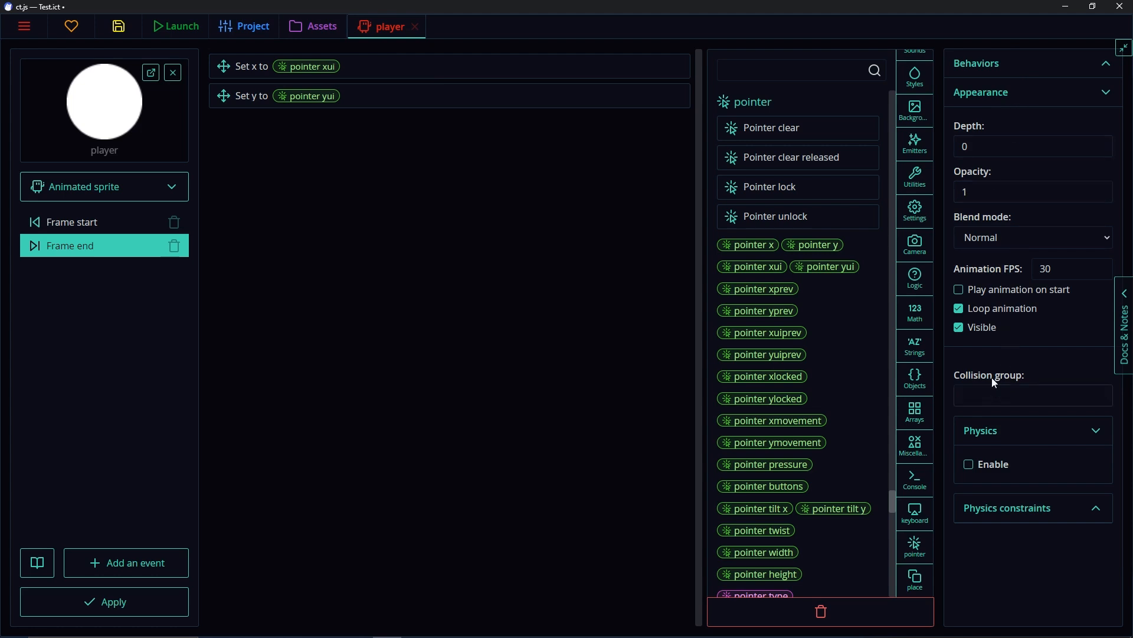
pyautogui.click(983, 467)
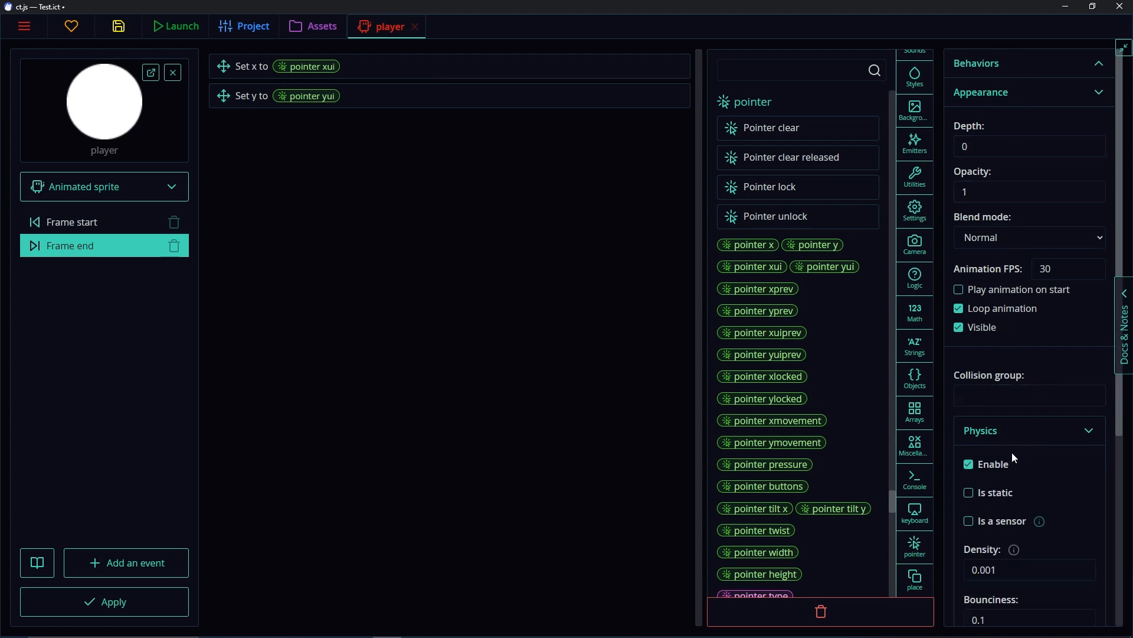
pyautogui.scroll(-5, 1030, 466)
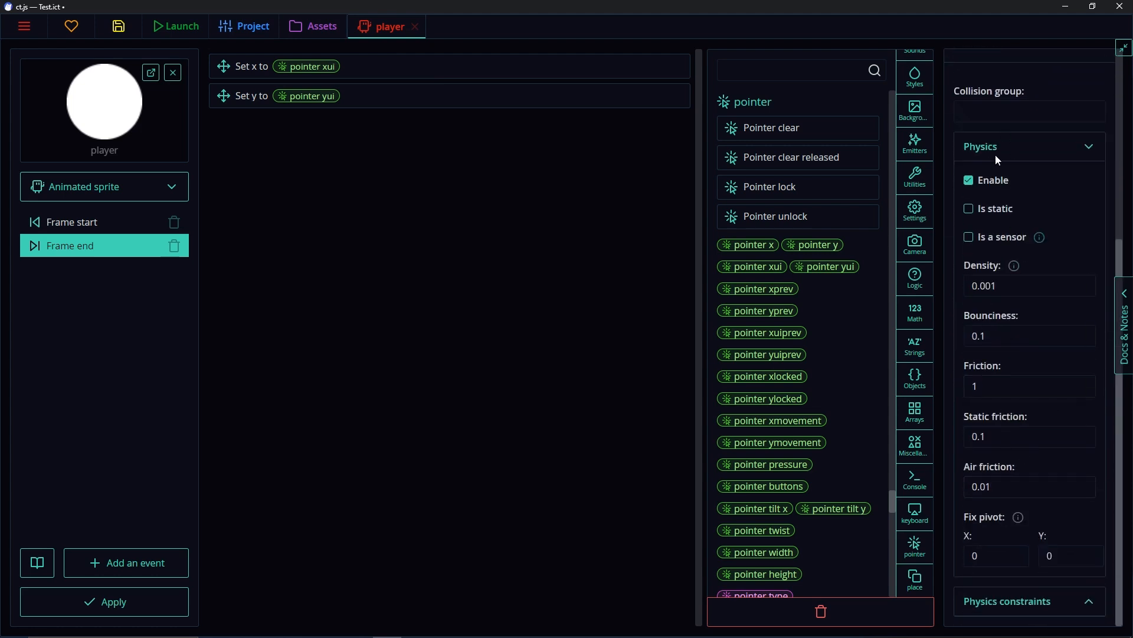
pyautogui.click(969, 180)
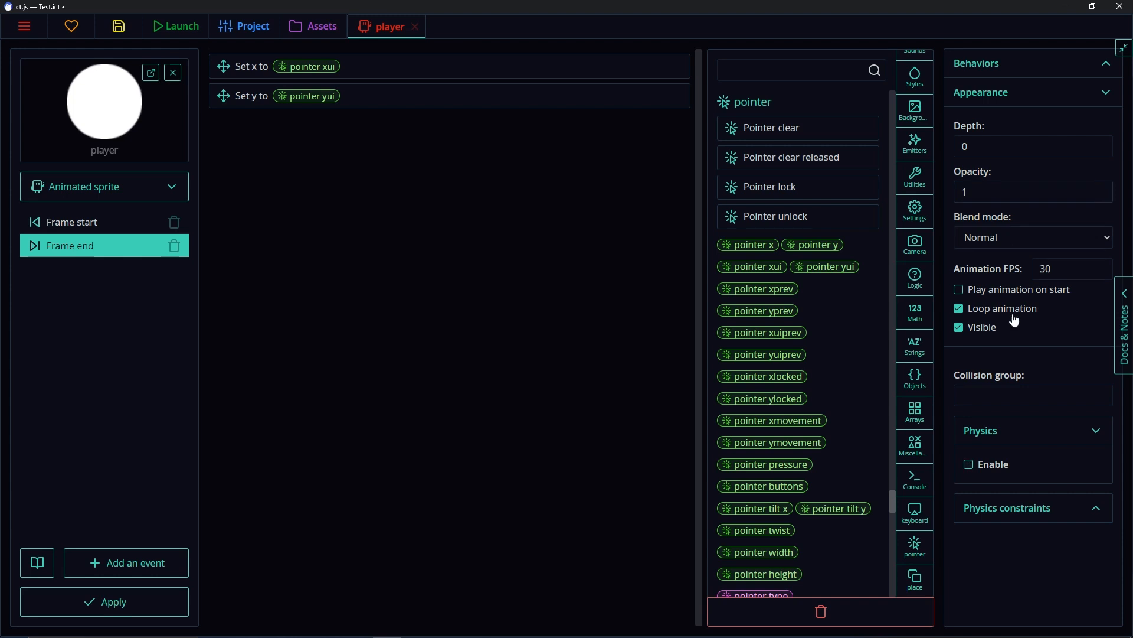
pyautogui.click(1021, 503)
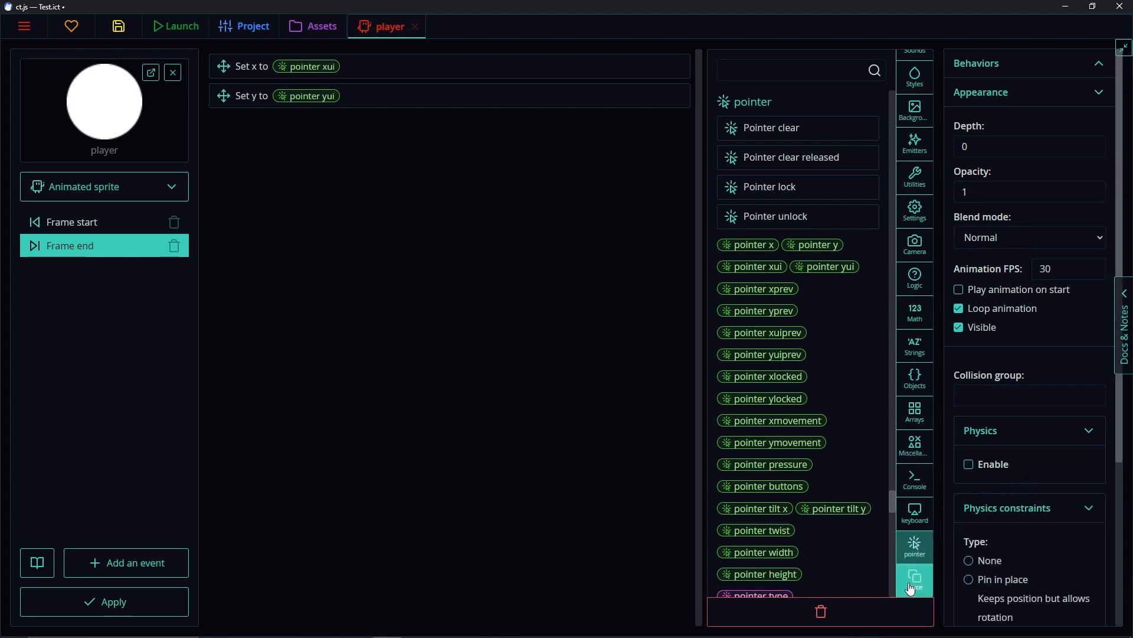
# Add a Matter push block below the Set y block in the player's Frame end event
pyautogui.scroll(-1, 915, 587)
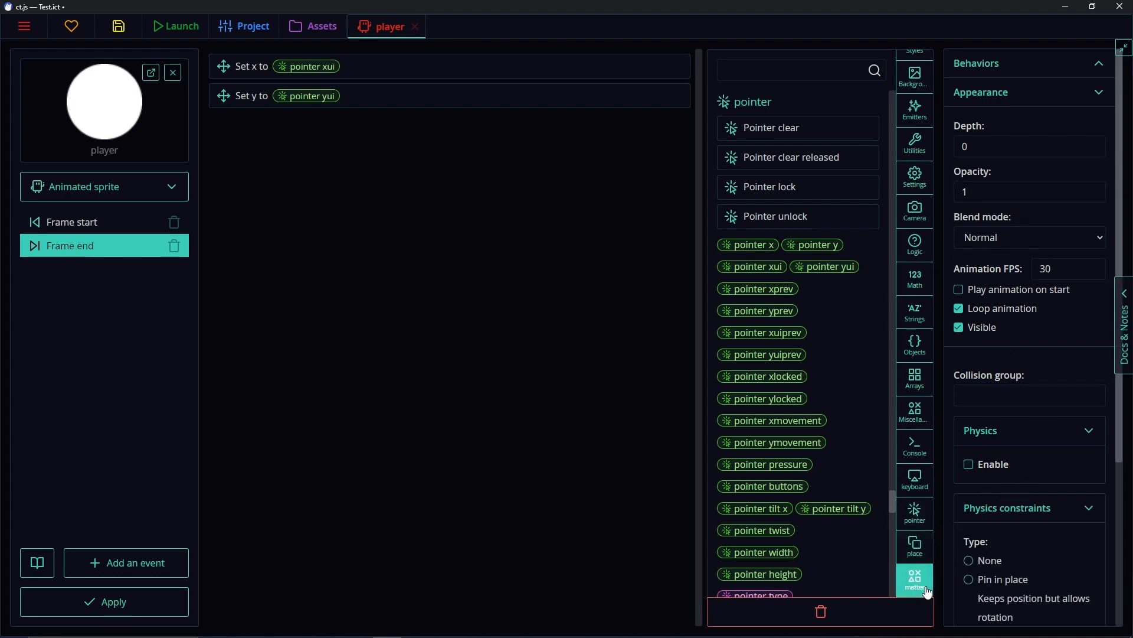
pyautogui.click(926, 588)
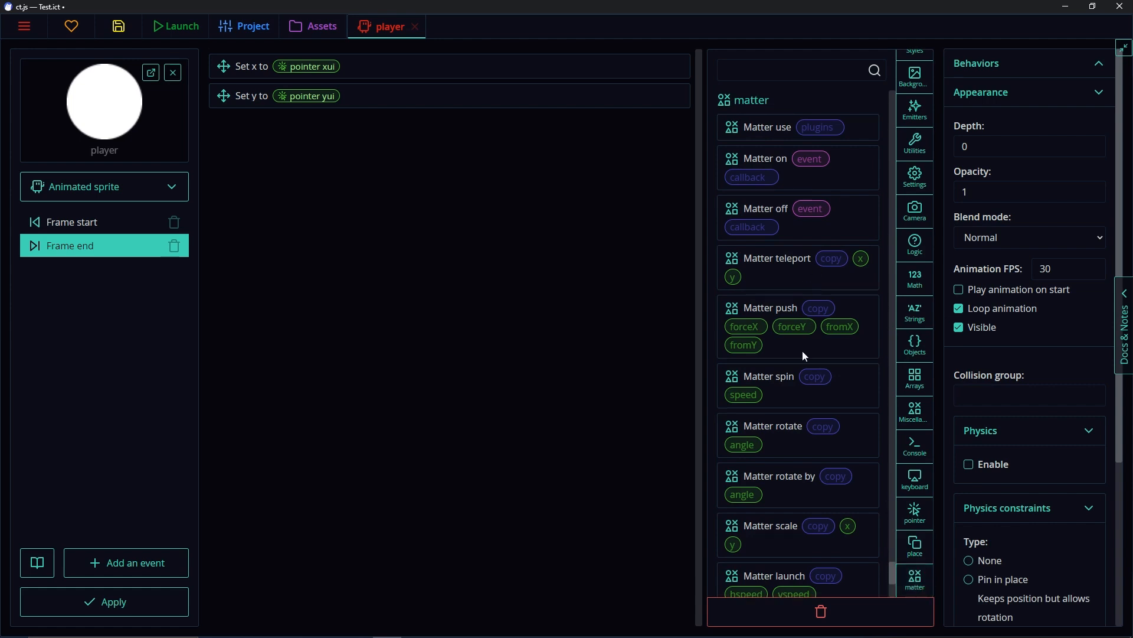
pyautogui.scroll(-4, 805, 354)
pyautogui.scroll(7, 750, 387)
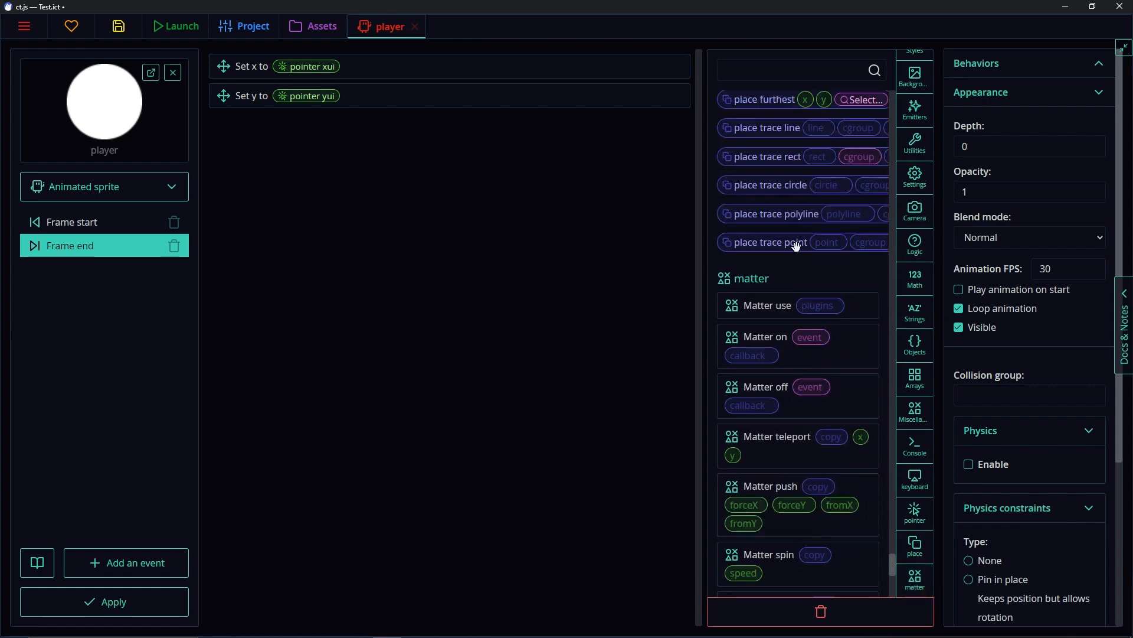
pyautogui.scroll(-2, 796, 246)
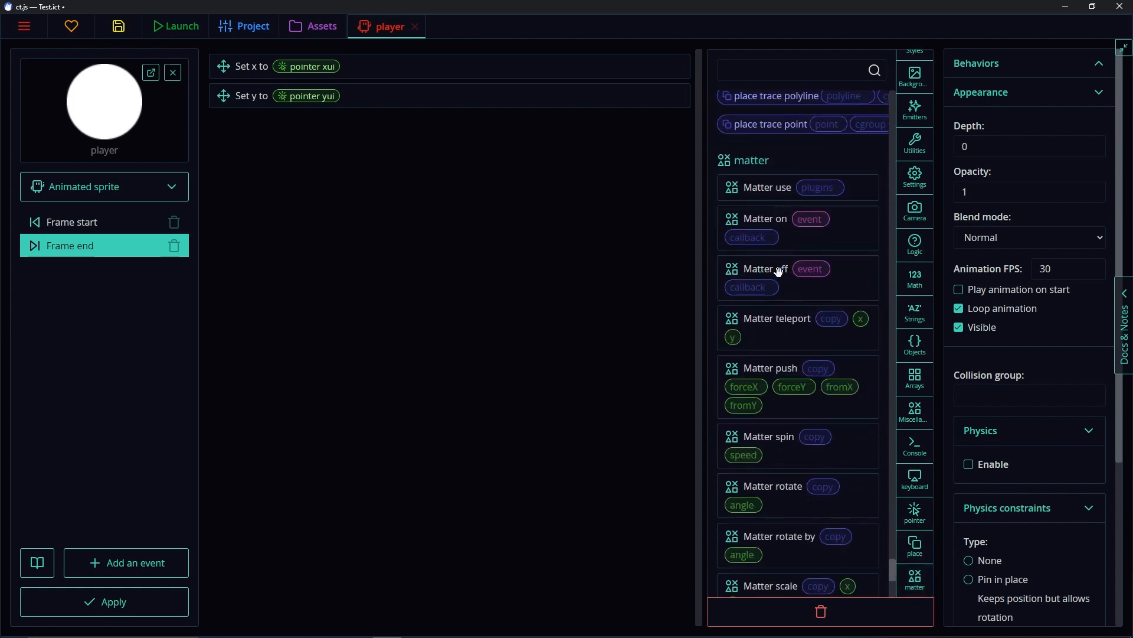
pyautogui.moveTo(762, 368); pyautogui.dragTo(323, 142)
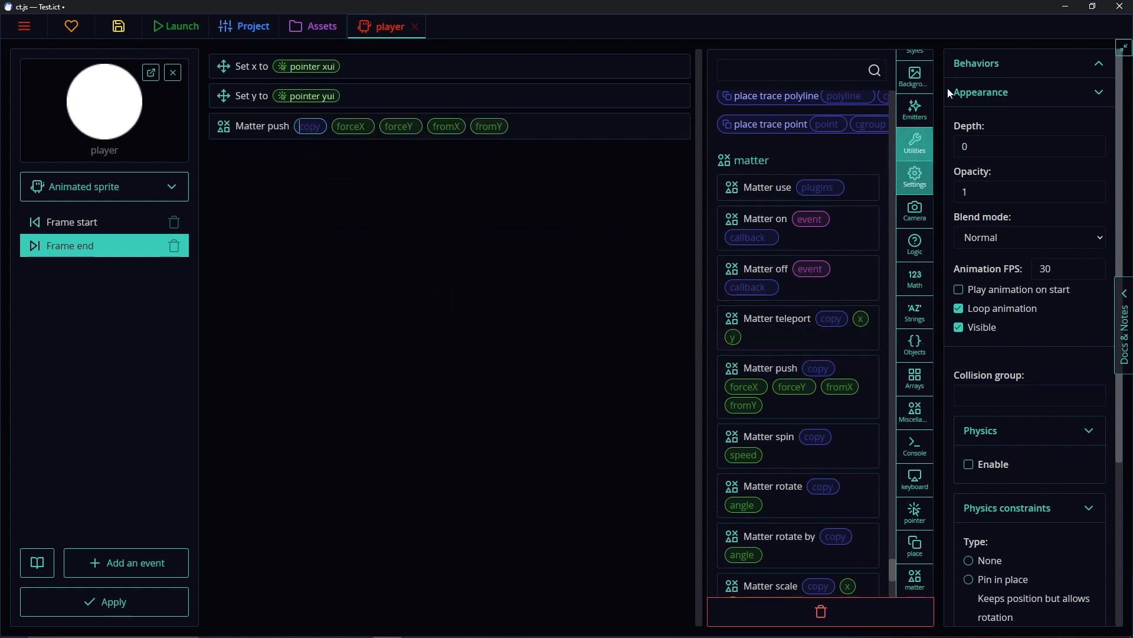
# Fill the Matter push block with this as copy, forceX 0, forceY 5, and the x and y blocks as fromX and fromY
pyautogui.scroll(5, 905, 136)
pyautogui.click(915, 64)
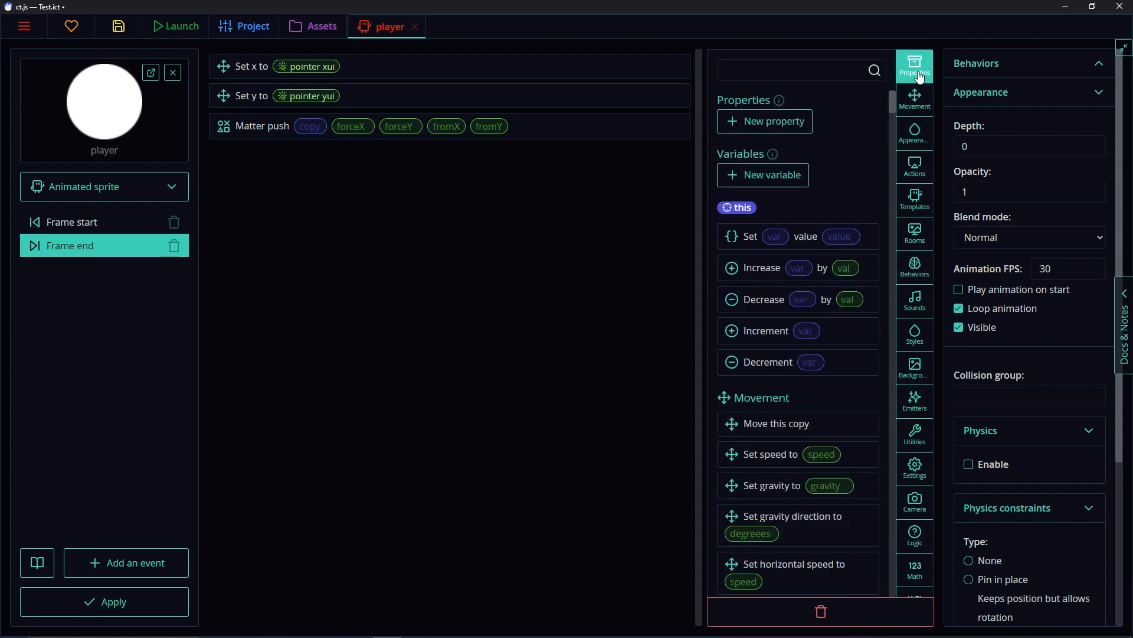
pyautogui.moveTo(744, 204); pyautogui.dragTo(314, 125)
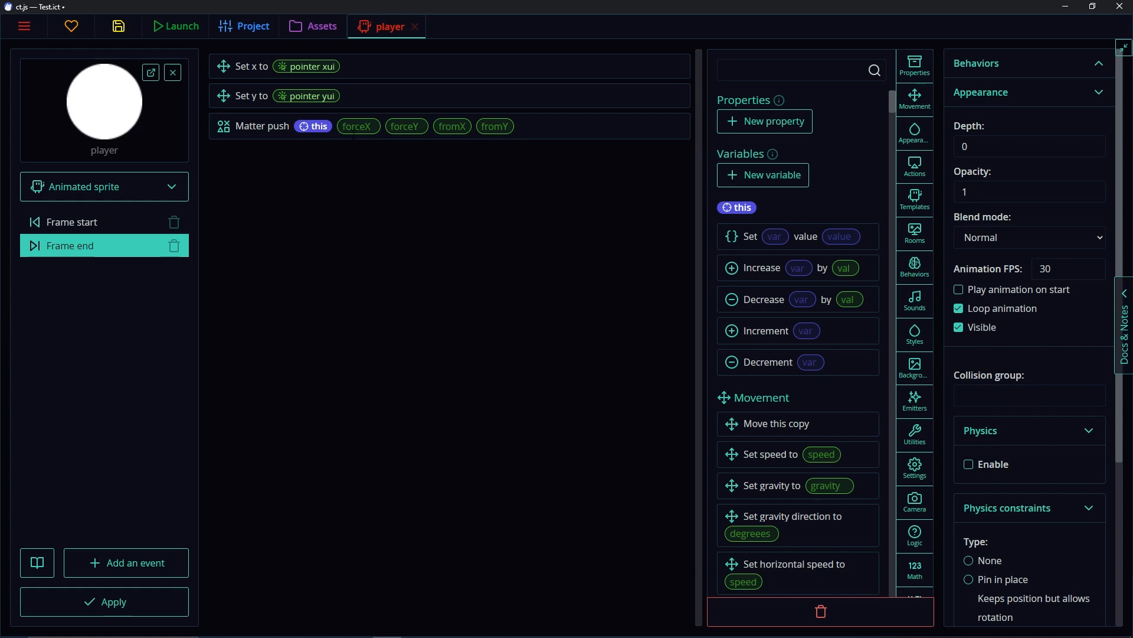
pyautogui.click(376, 130)
pyautogui.scroll(-7, 791, 412)
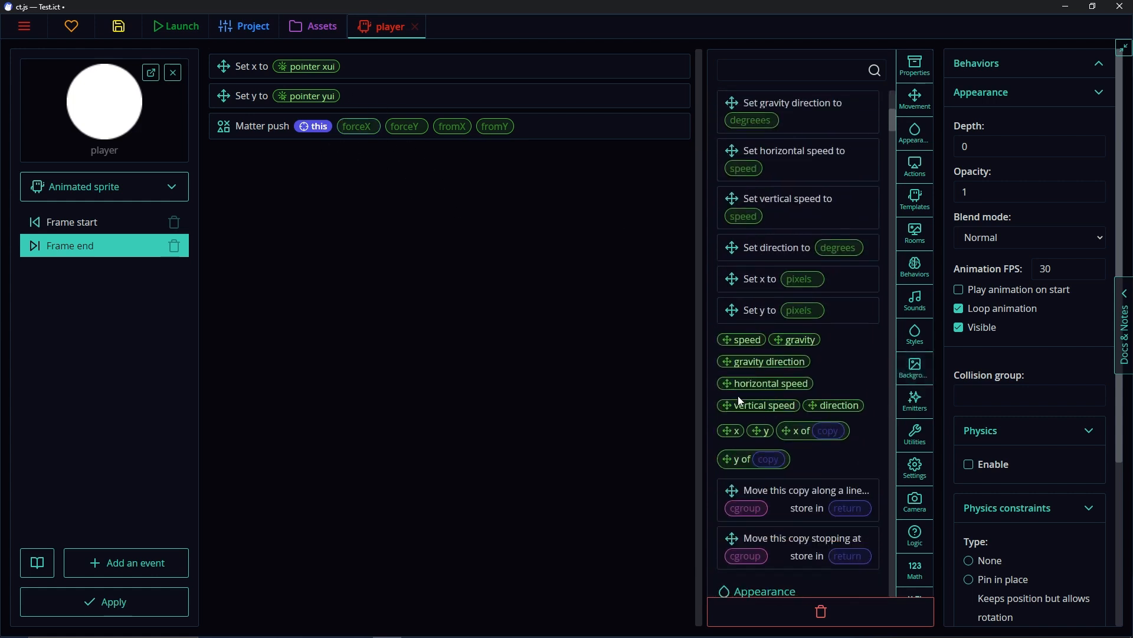
pyautogui.moveTo(721, 431); pyautogui.dragTo(360, 131)
pyautogui.moveTo(458, 126); pyautogui.dragTo(458, 127)
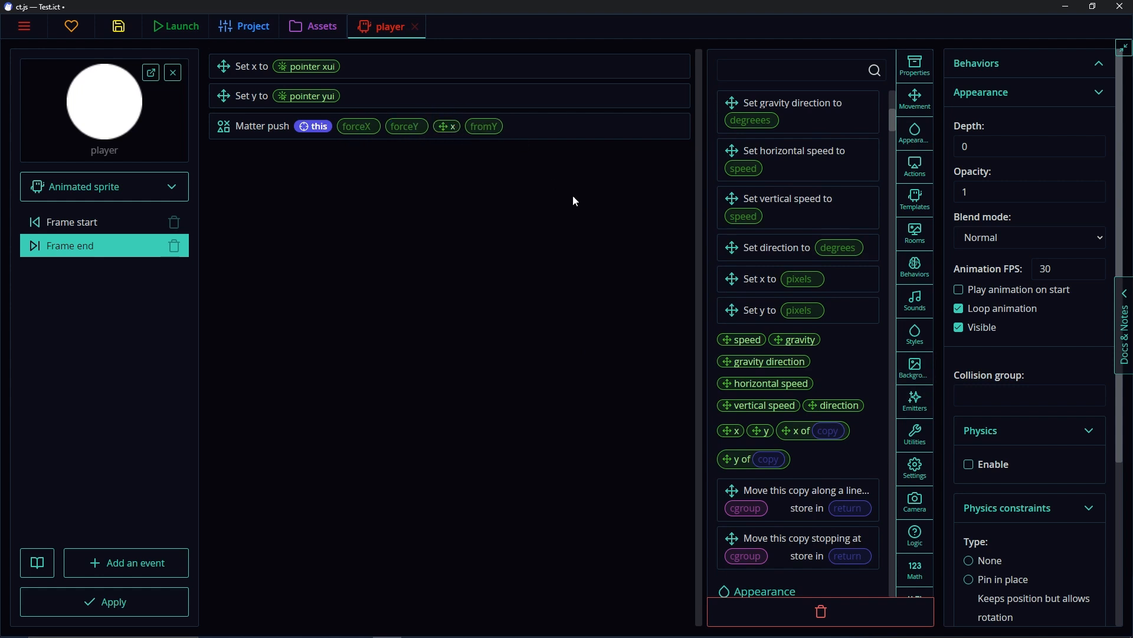
pyautogui.moveTo(756, 432); pyautogui.dragTo(522, 183)
pyautogui.moveTo(484, 132); pyautogui.dragTo(484, 130)
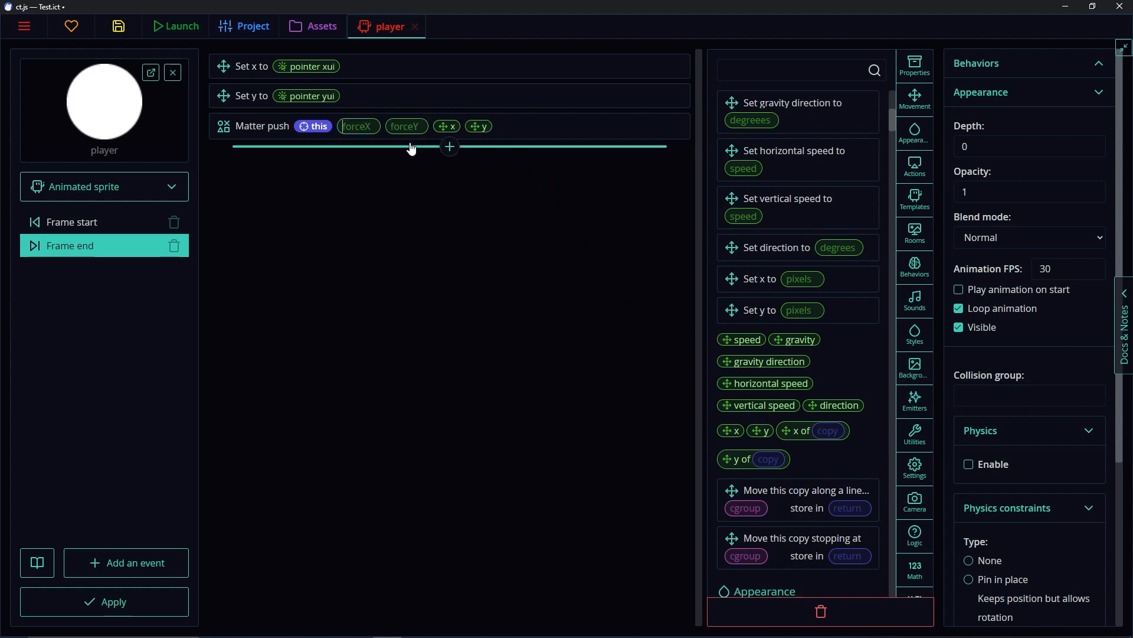
pyautogui.write('0')
pyautogui.write('5')
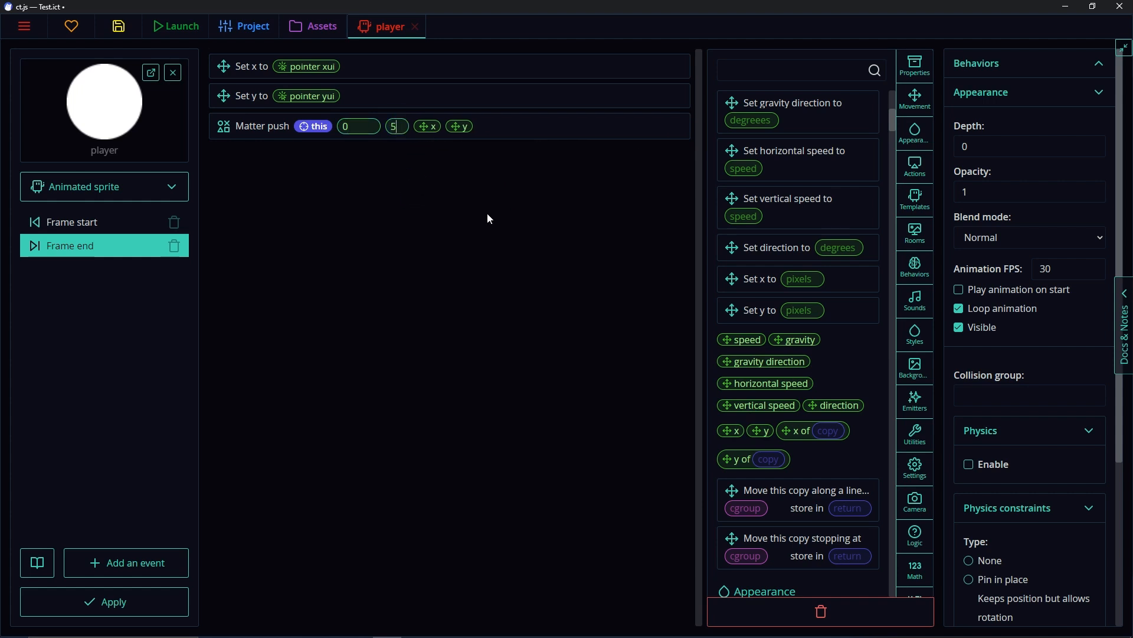
# Delete the Matter push block from the Frame end event
pyautogui.rightClick(500, 133)
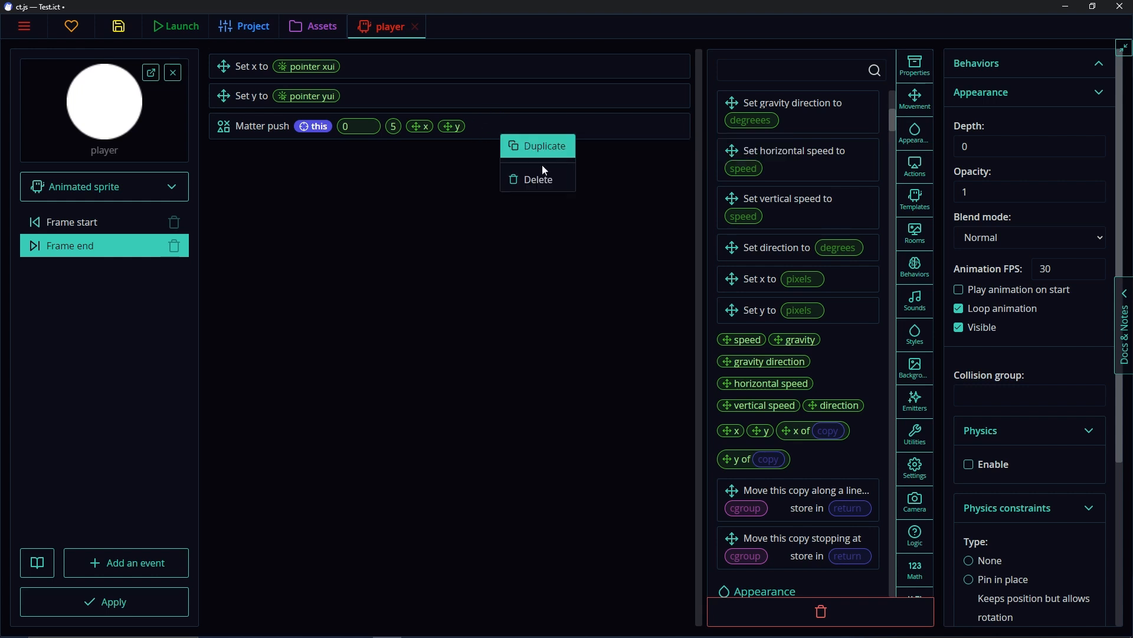
pyautogui.click(544, 179)
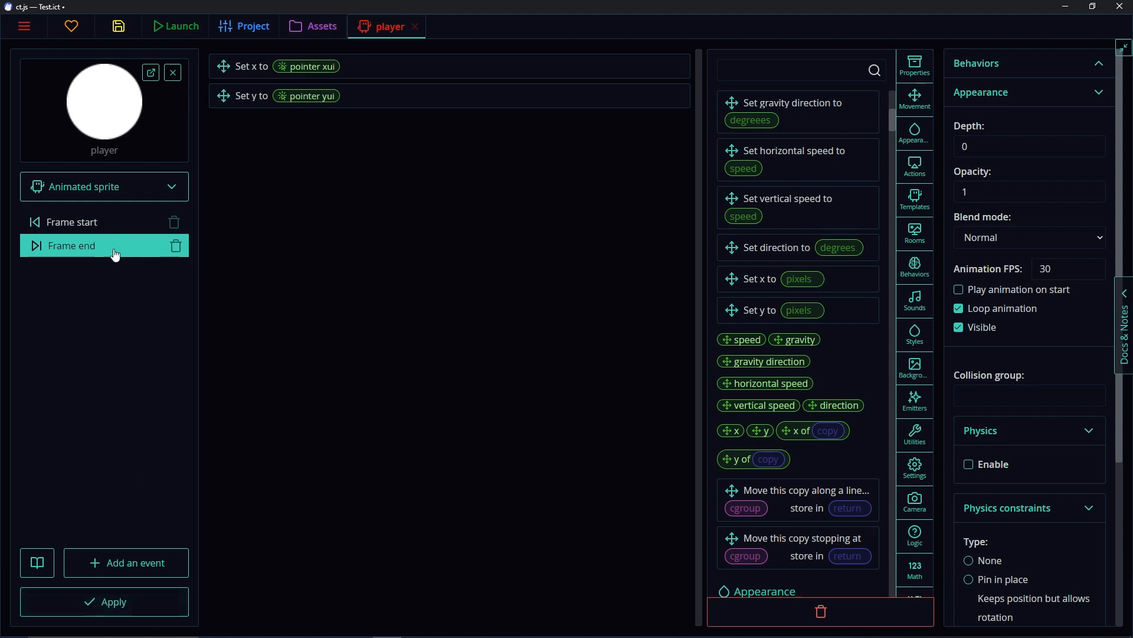
# Open the player's Frame start event and bring up the place module's blocks
pyautogui.click(147, 223)
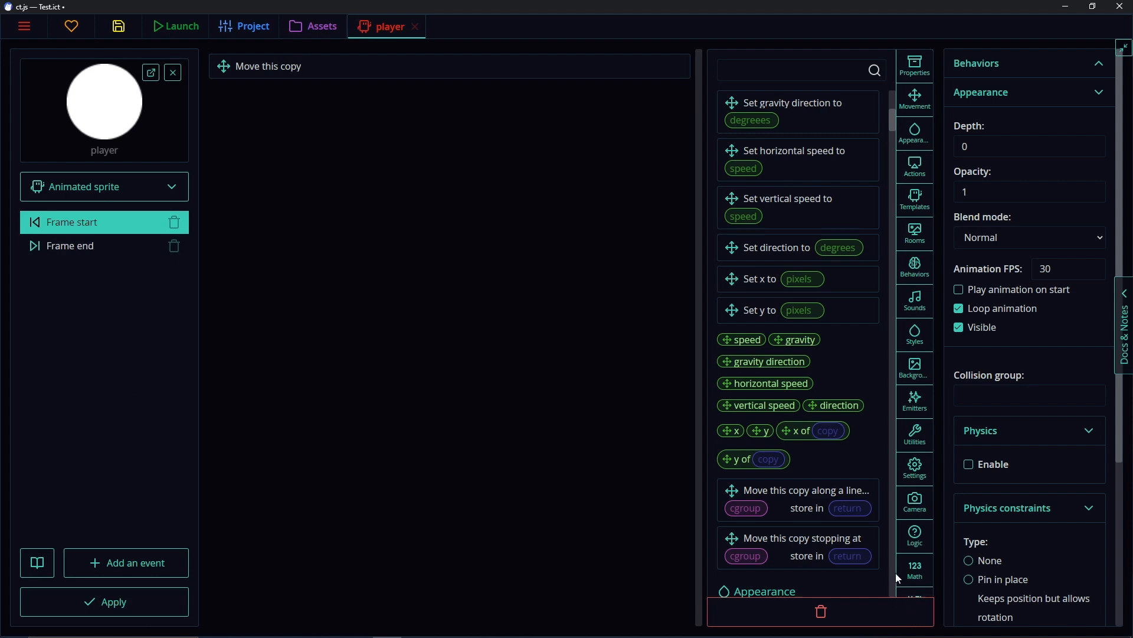
pyautogui.scroll(-5, 915, 572)
pyautogui.click(921, 546)
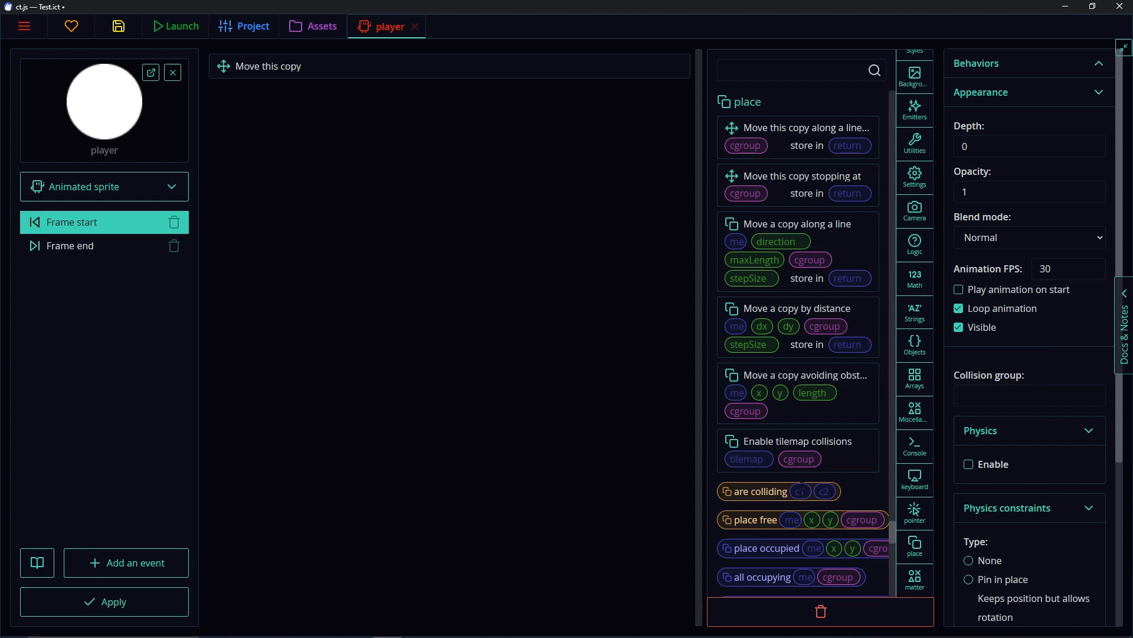
pyautogui.scroll(-3, 801, 487)
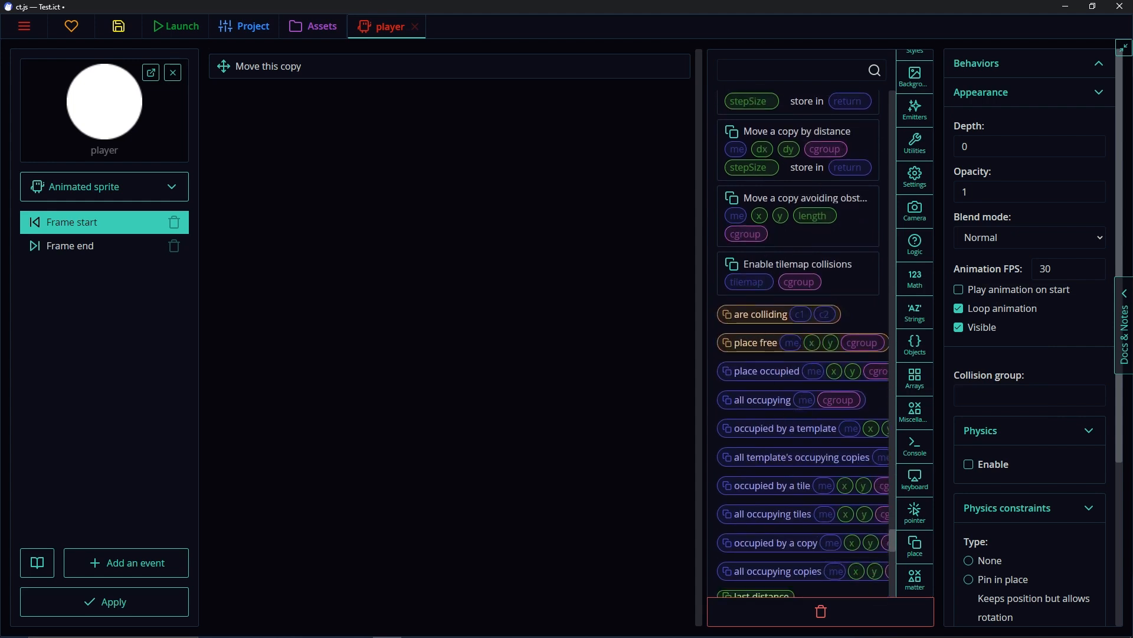
pyautogui.moveTo(762, 342); pyautogui.dragTo(380, 195)
pyautogui.moveTo(748, 337); pyautogui.dragTo(340, 257)
pyautogui.moveTo(772, 200); pyautogui.dragTo(260, 97)
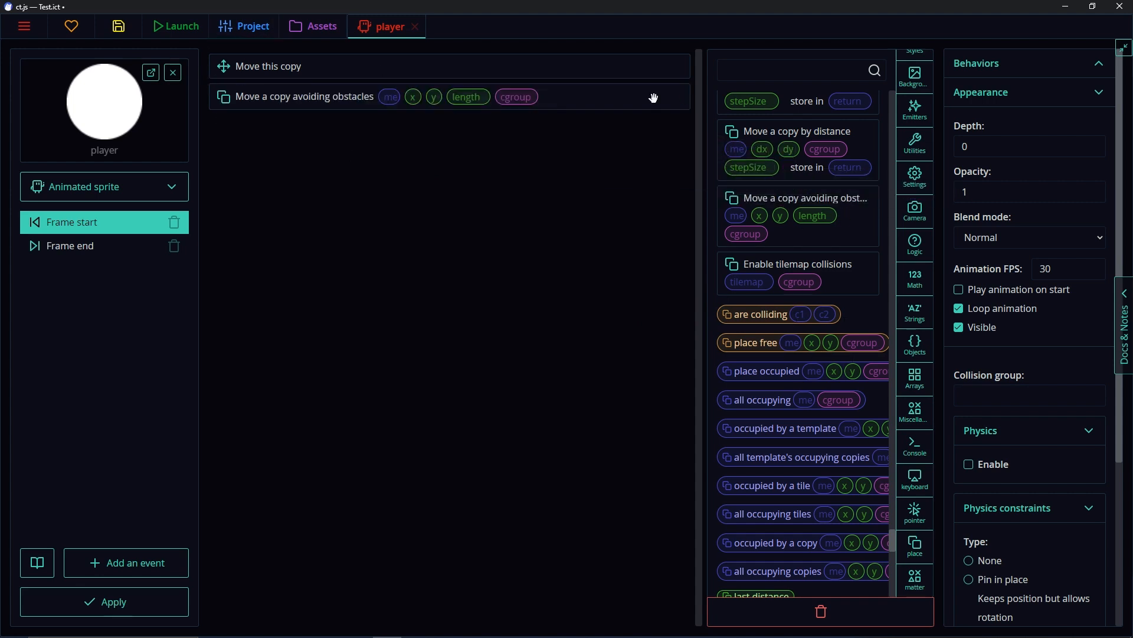
pyautogui.click(305, 95)
pyautogui.click(322, 144)
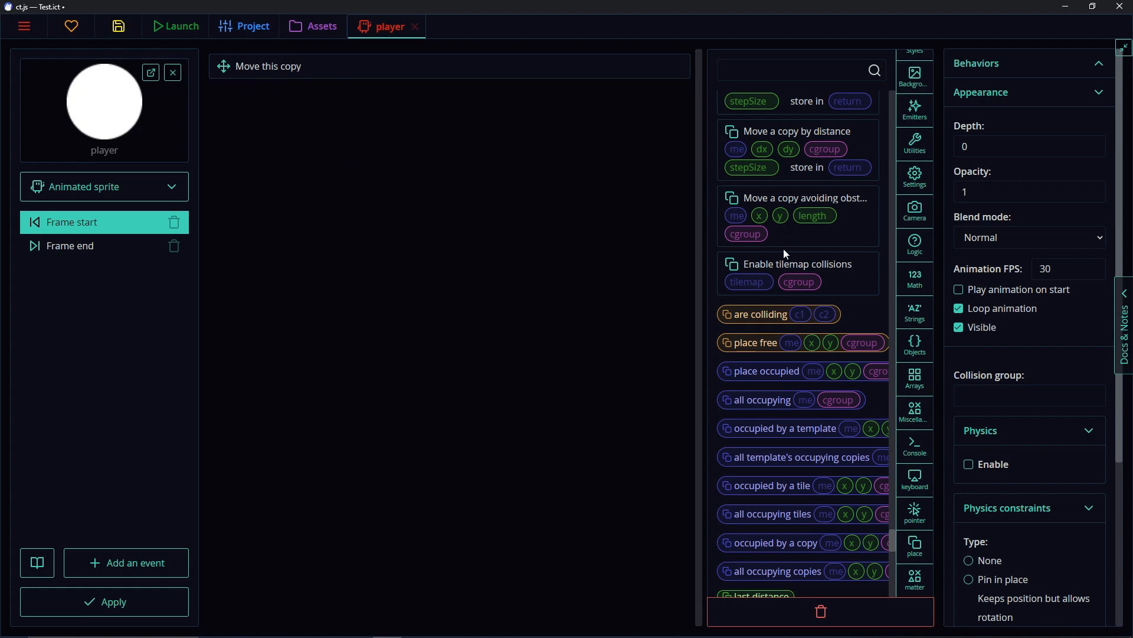
# Add an If-else branch below the Move this copy block in the player's Frame start event
pyautogui.scroll(4, 784, 249)
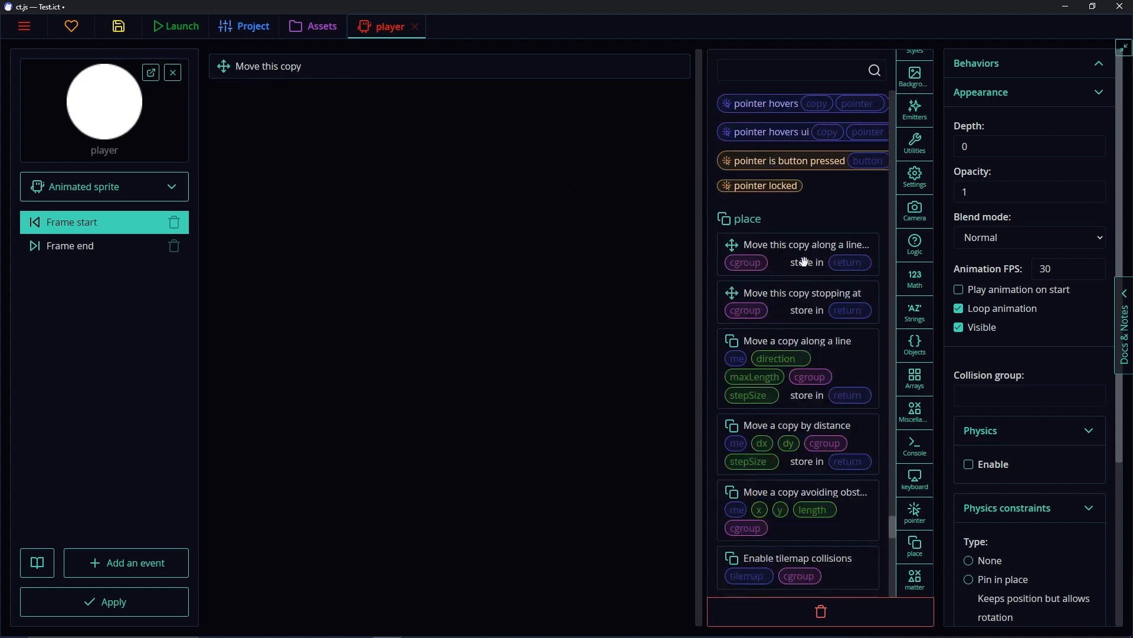
pyautogui.scroll(4, 921, 234)
pyautogui.click(919, 226)
pyautogui.scroll(4, 886, 257)
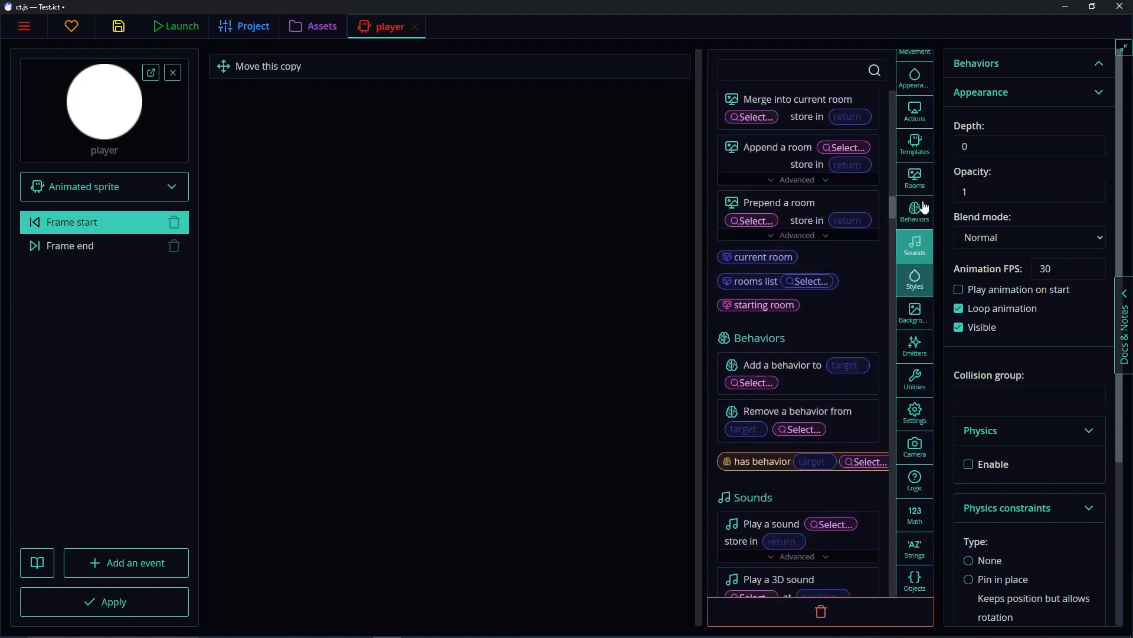
pyautogui.scroll(4, 838, 313)
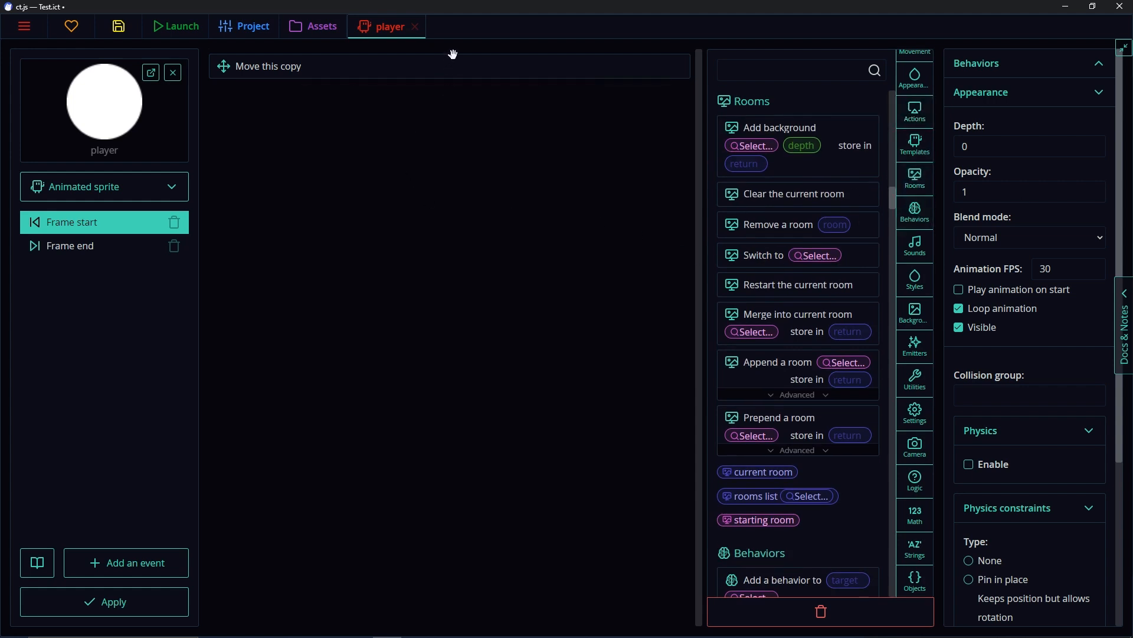
pyautogui.click(449, 87)
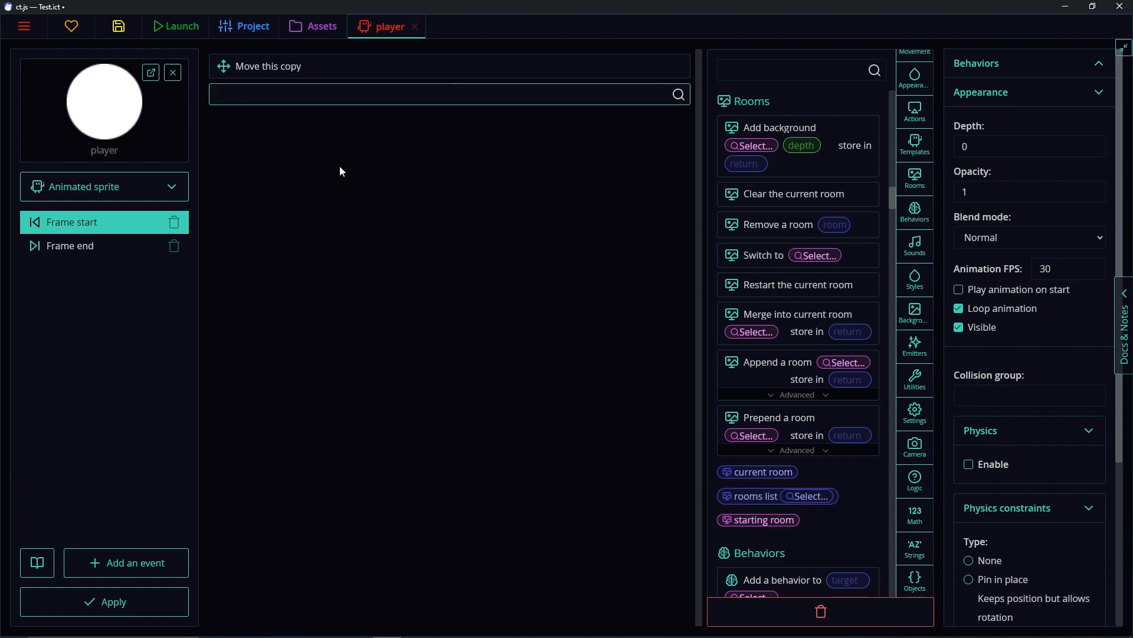
pyautogui.write('if')
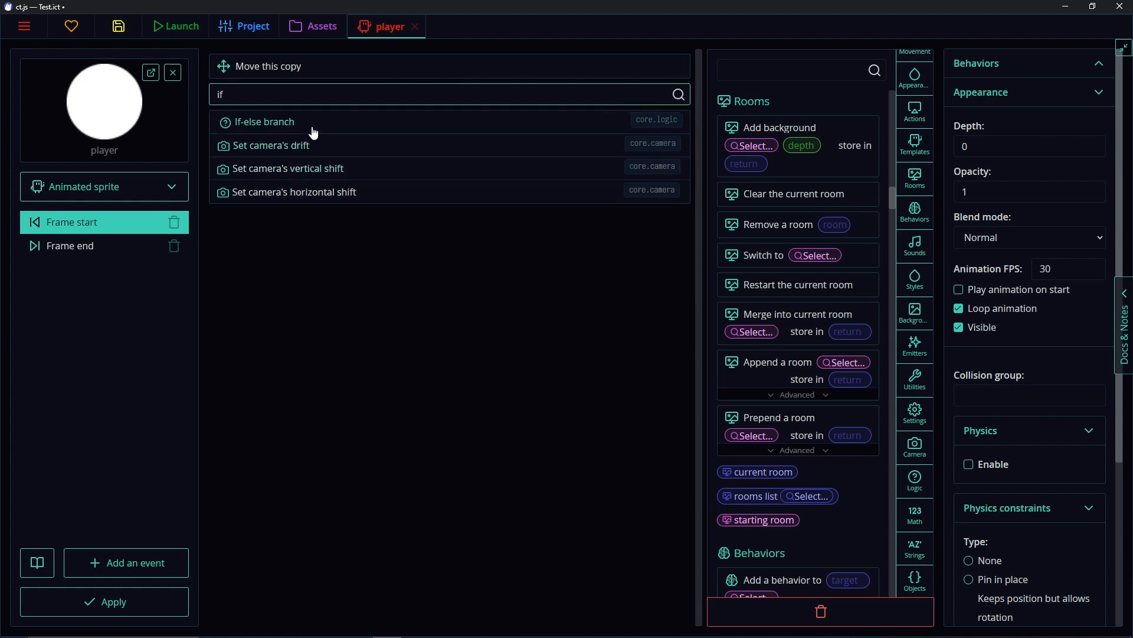
pyautogui.click(277, 128)
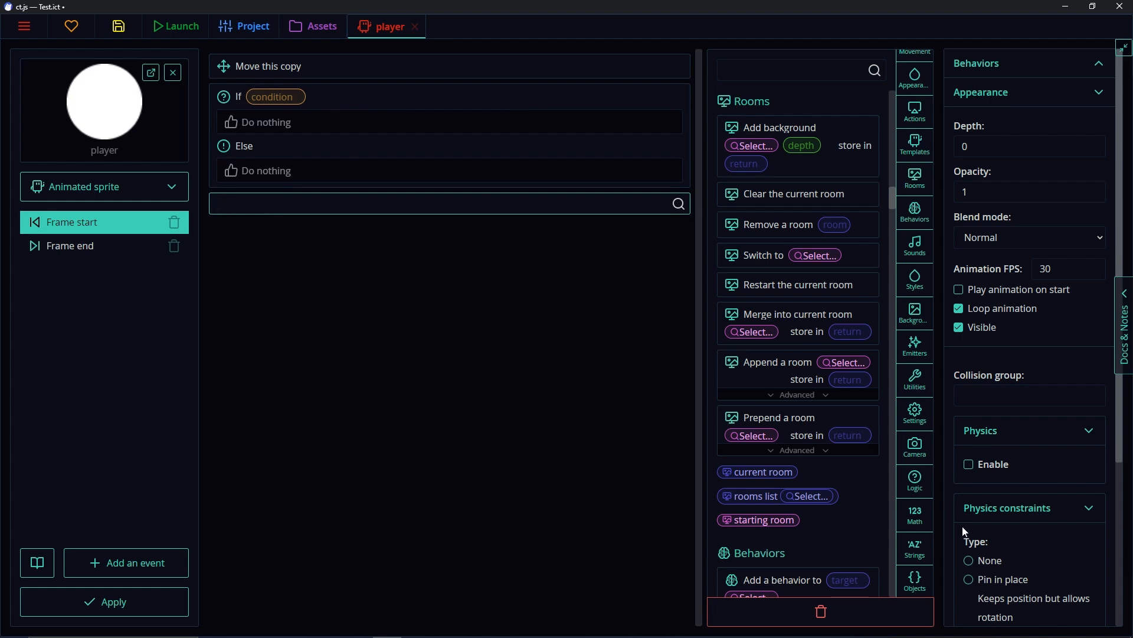
# Set the If-else branch's condition to the place free block from the place module
pyautogui.scroll(-4, 916, 549)
pyautogui.click(915, 511)
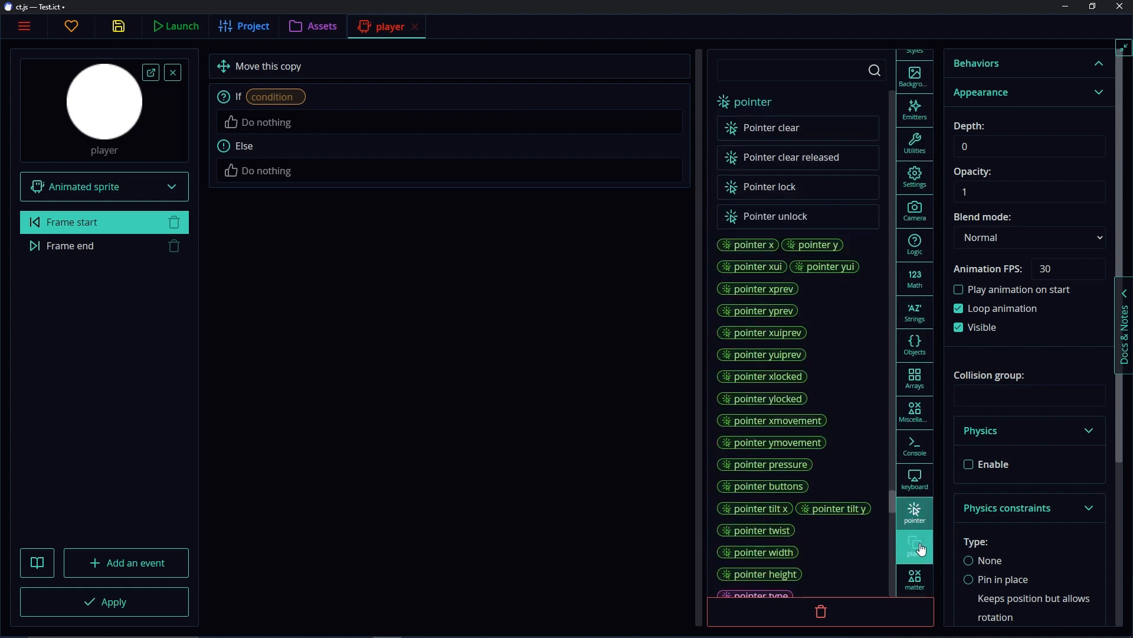
pyautogui.click(921, 549)
pyautogui.moveTo(739, 510); pyautogui.dragTo(266, 93)
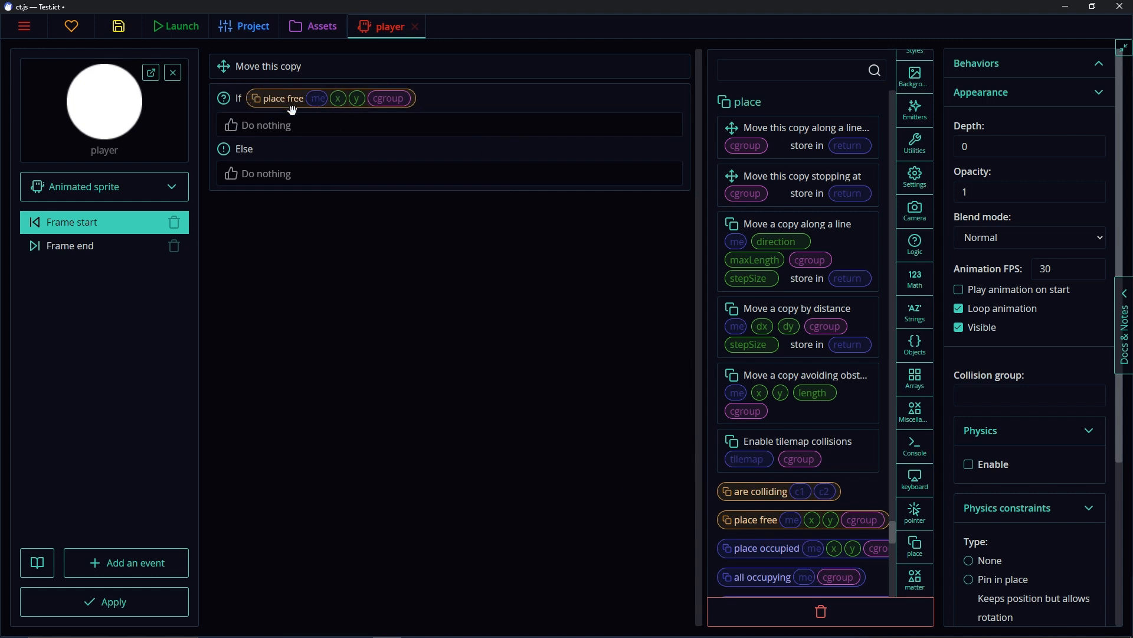
# Fill the place free condition in the player's Frame start event with this as the copy and the copy's own x and y
pyautogui.click(316, 95)
pyautogui.scroll(5, 914, 147)
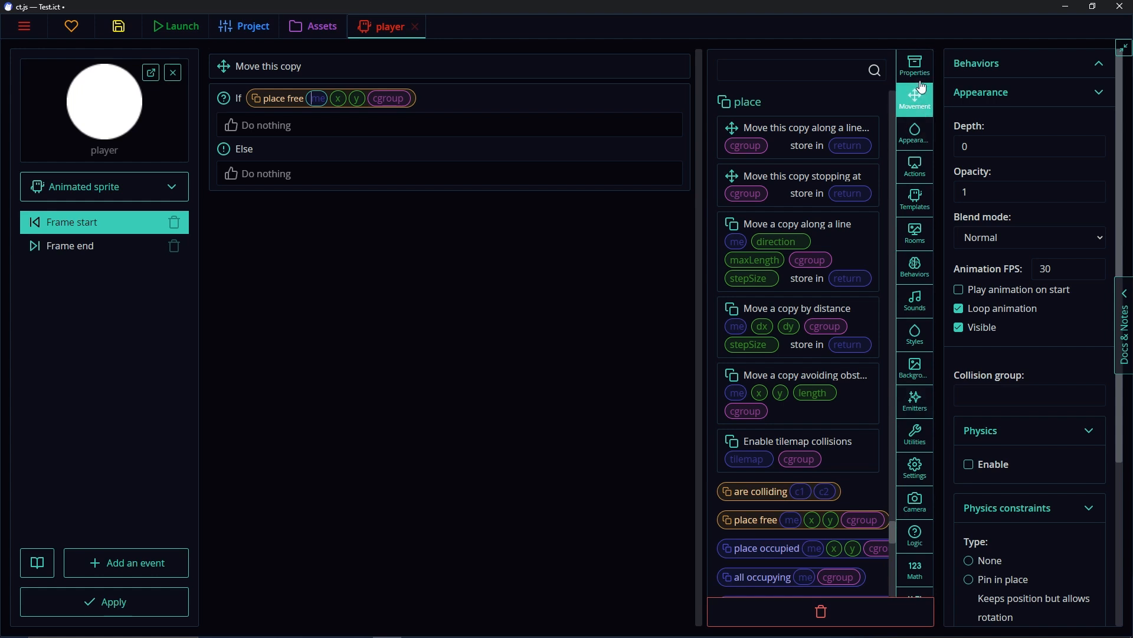
pyautogui.click(915, 65)
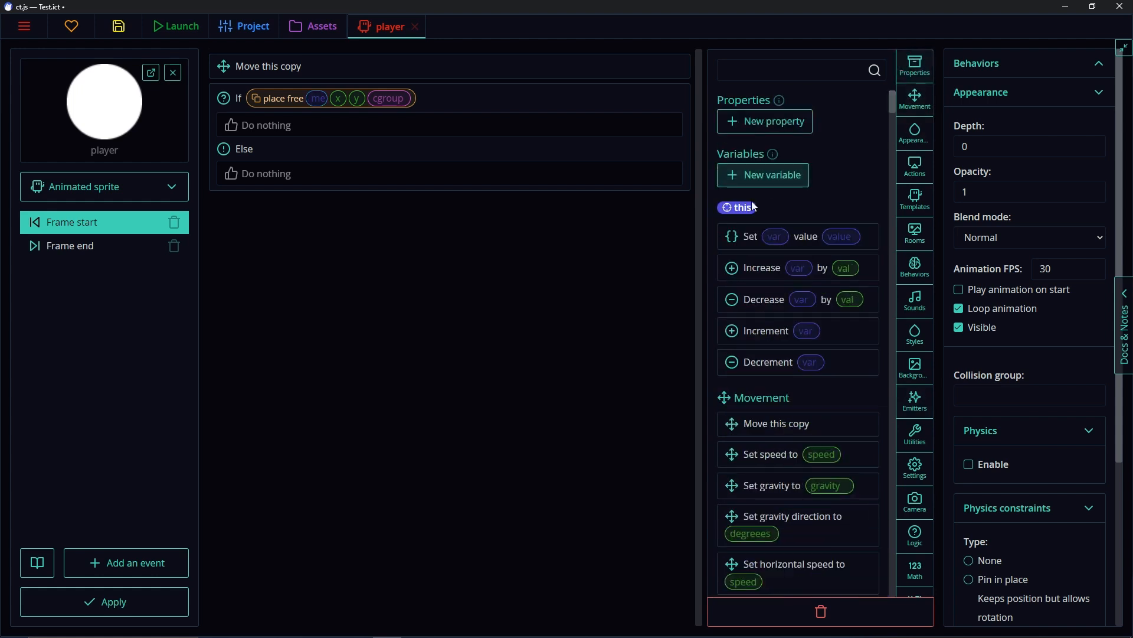
pyautogui.moveTo(736, 207); pyautogui.dragTo(330, 99)
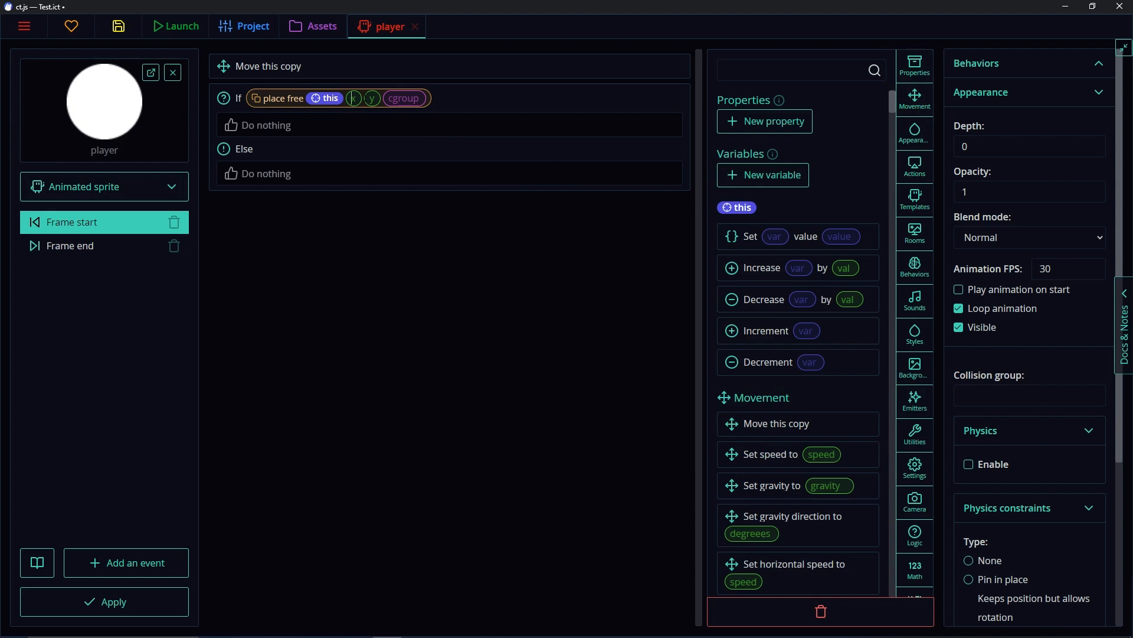
pyautogui.scroll(-8, 883, 288)
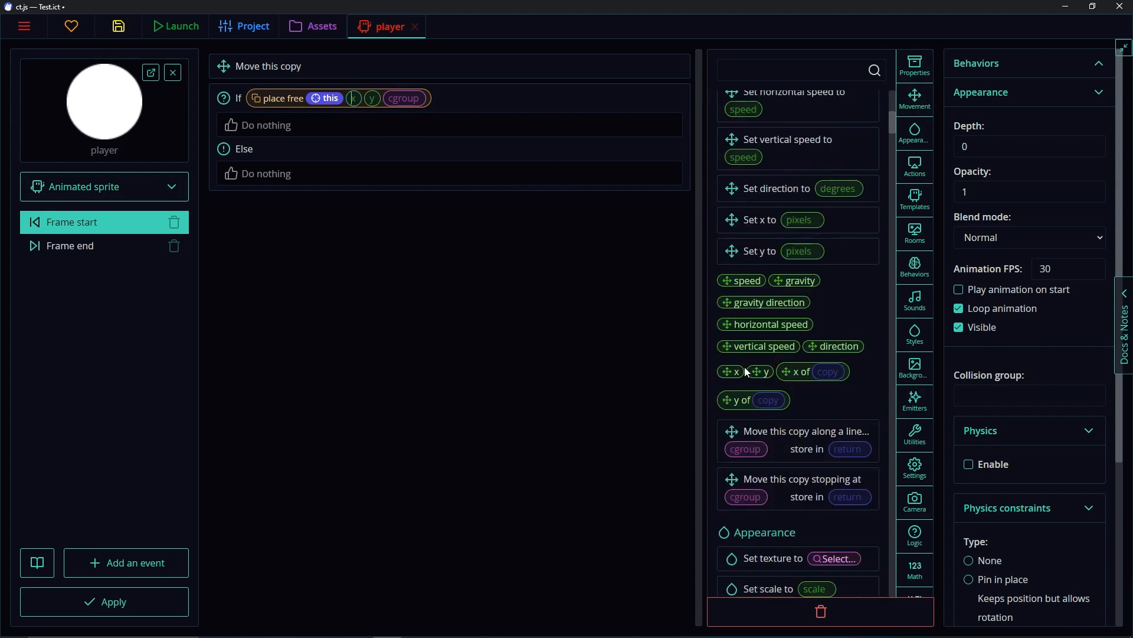
pyautogui.moveTo(745, 368); pyautogui.dragTo(360, 101)
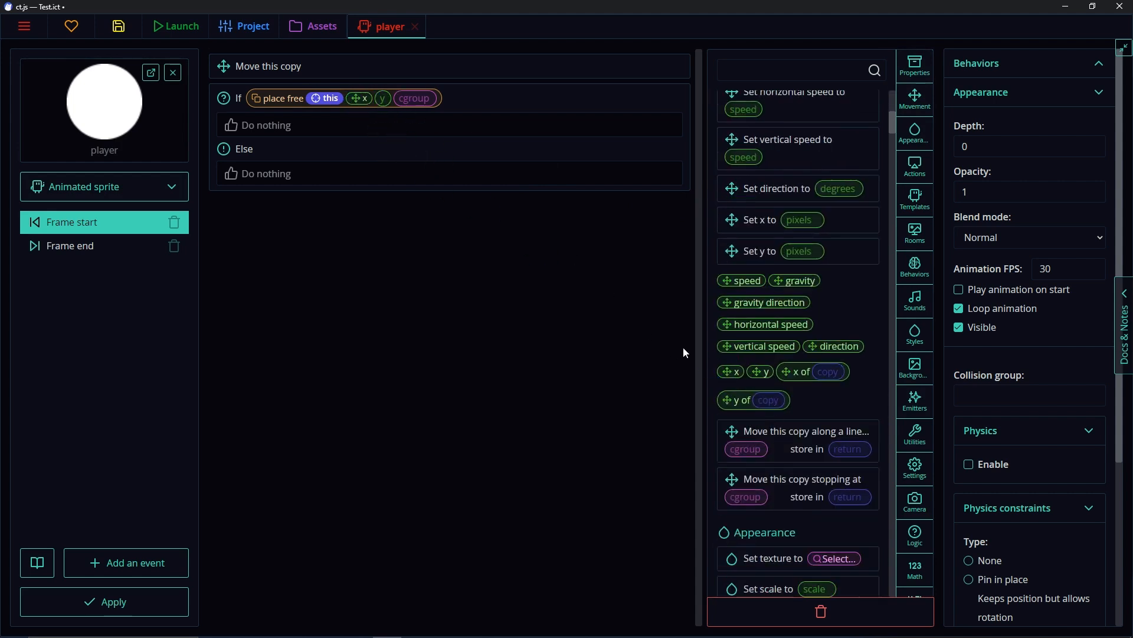
pyautogui.moveTo(763, 366); pyautogui.dragTo(387, 99)
# Set the floor template's collision group to floor and apply the change
pyautogui.click(308, 30)
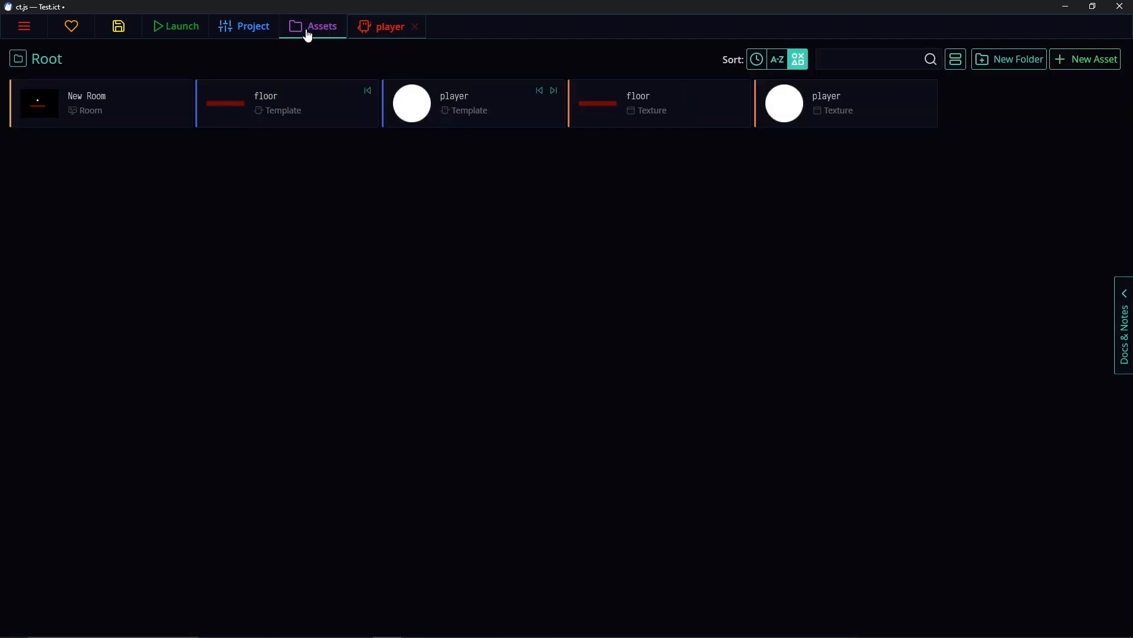
pyautogui.click(310, 113)
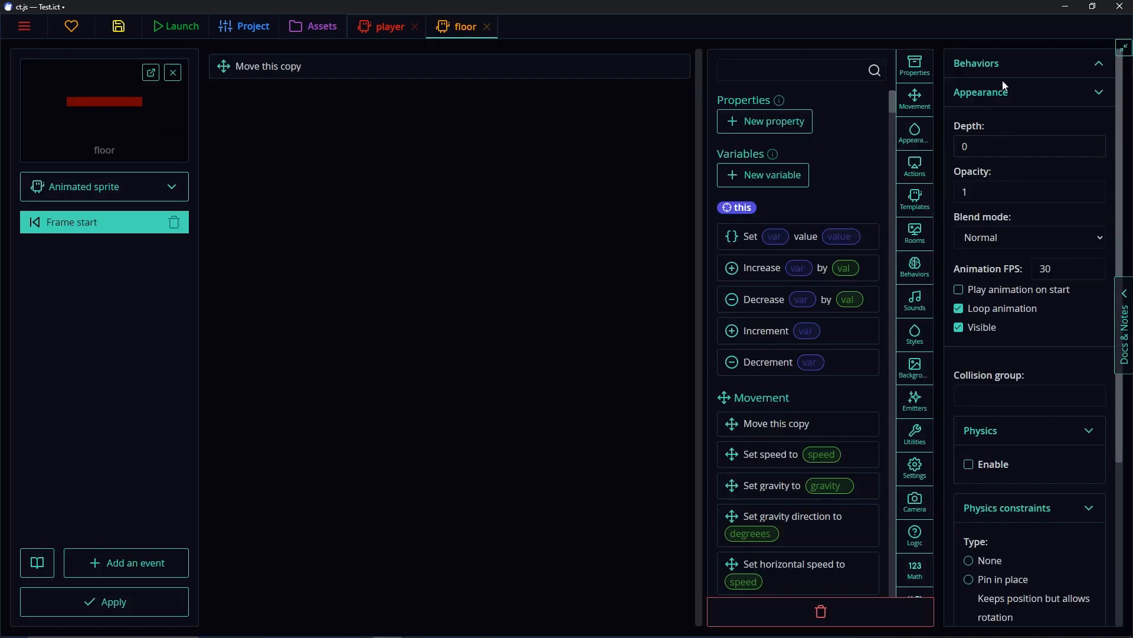
pyautogui.click(982, 394)
pyautogui.write('floor')
pyautogui.click(68, 600)
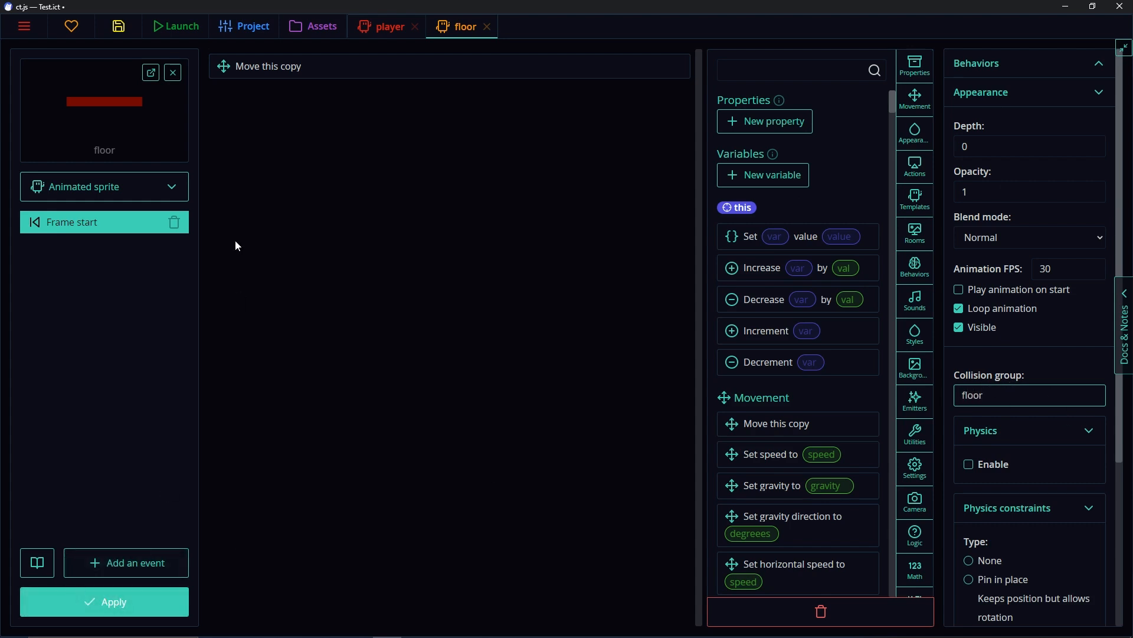
# Set the collision group of the player's place free condition to floor
pyautogui.click(368, 28)
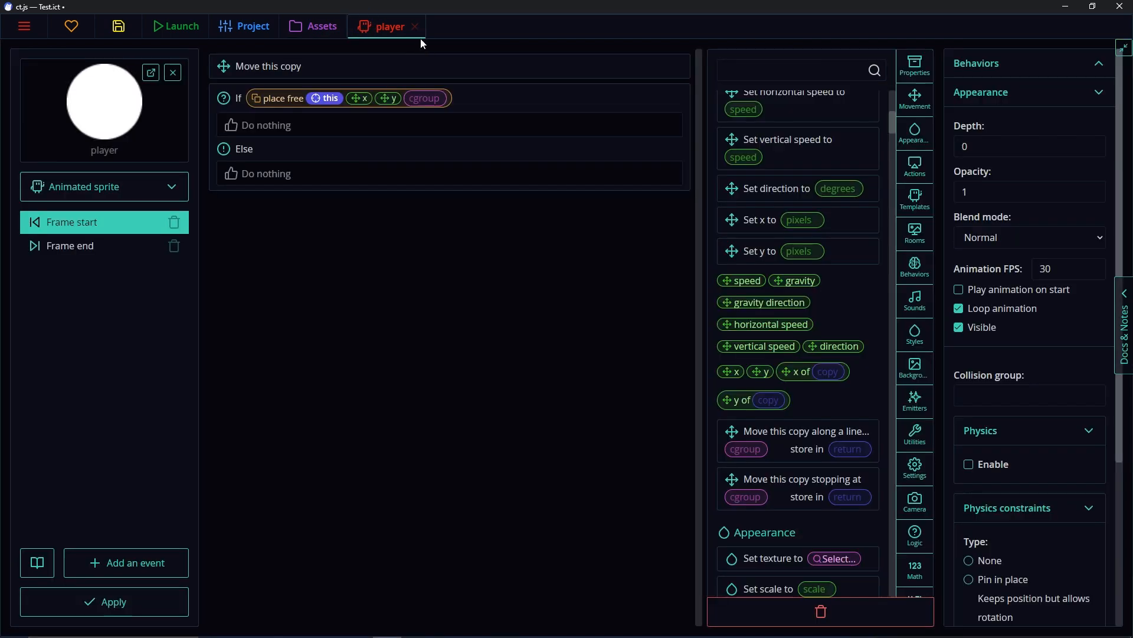
pyautogui.click(424, 98)
pyautogui.write('floor')
# Add a Set tint block with the white colour #FFFFFF to the If branch
pyautogui.click(437, 118)
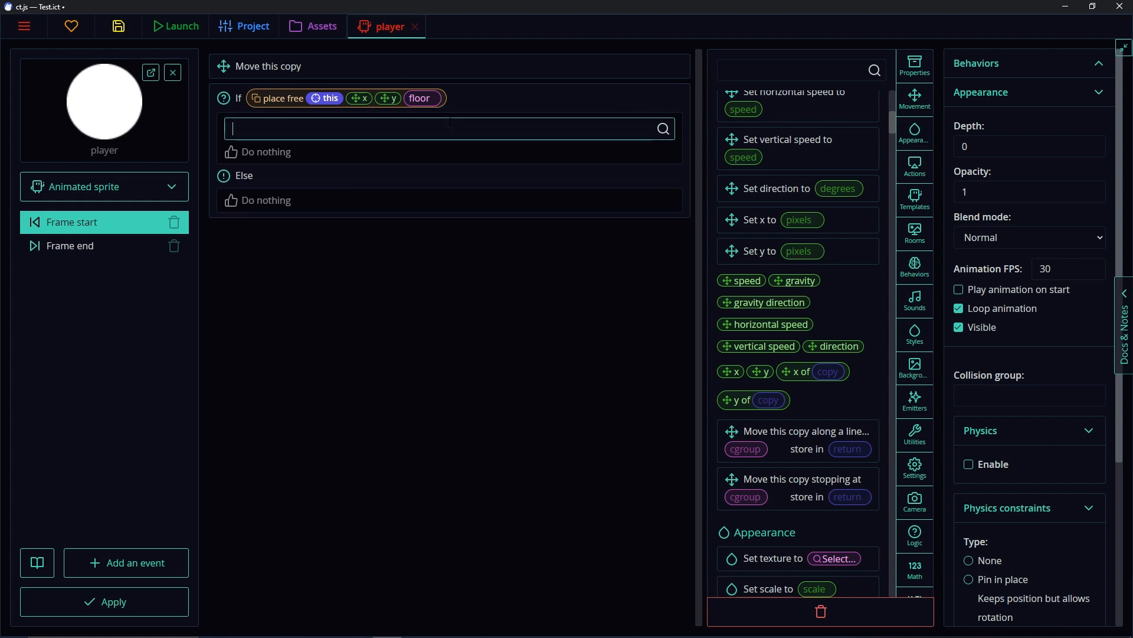
pyautogui.write('set tint')
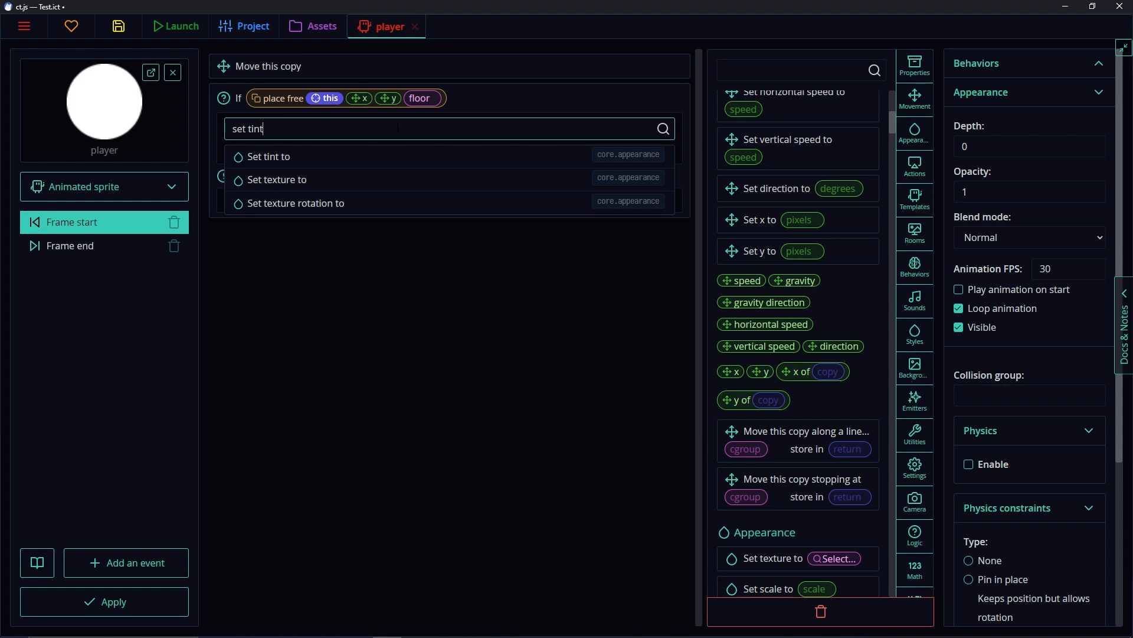
pyautogui.click(301, 159)
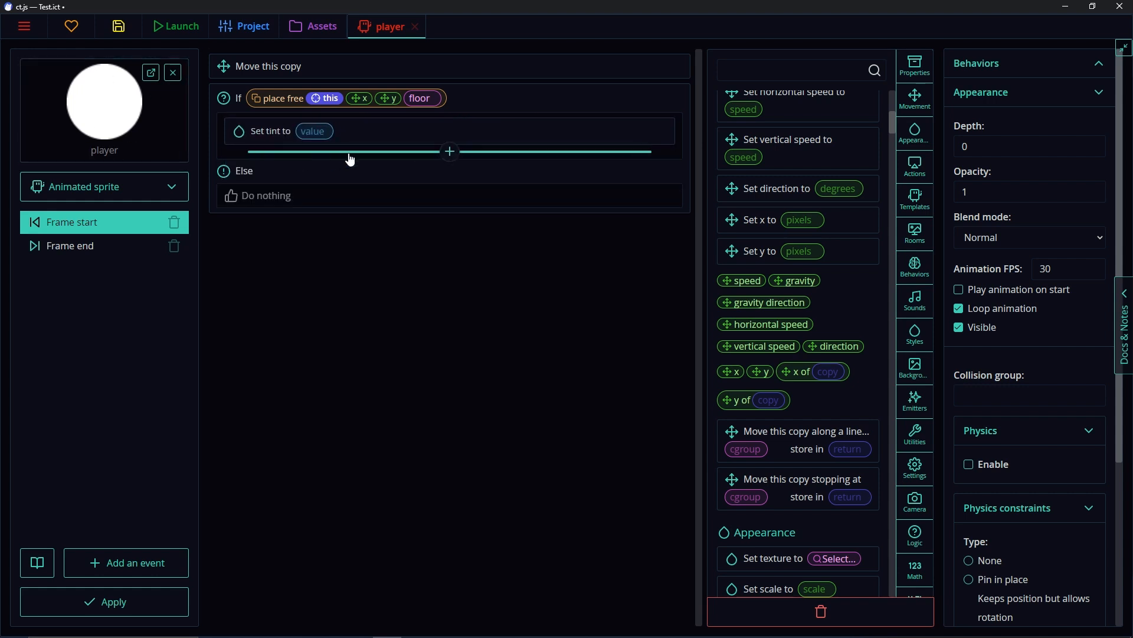
pyautogui.click(322, 132)
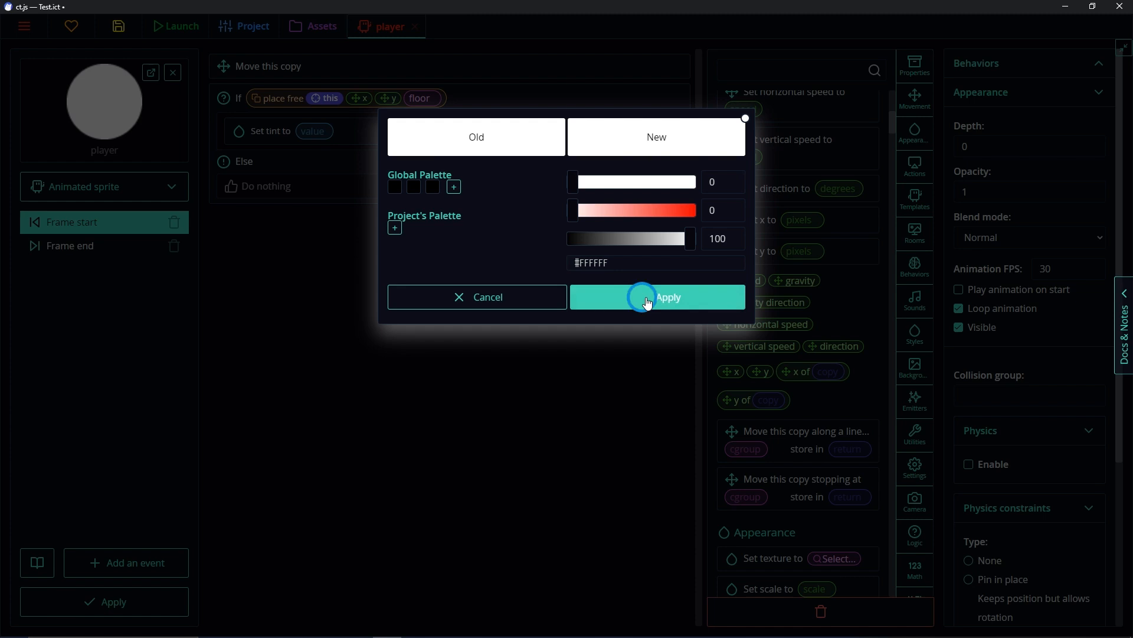
pyautogui.click(668, 298)
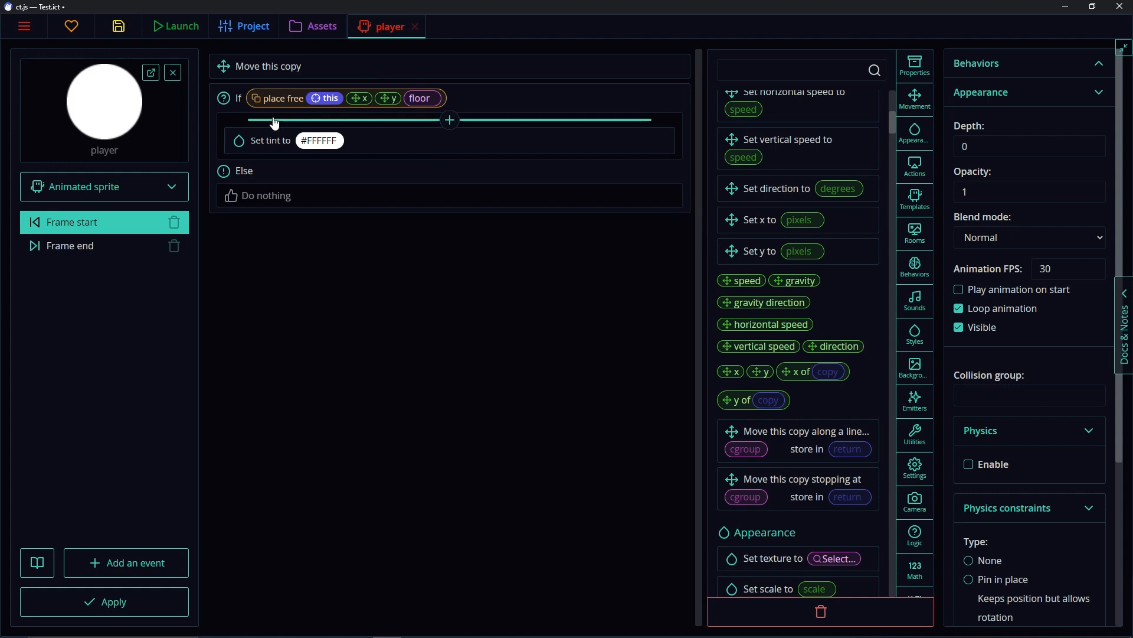
pyautogui.moveTo(417, 96); pyautogui.dragTo(425, 104)
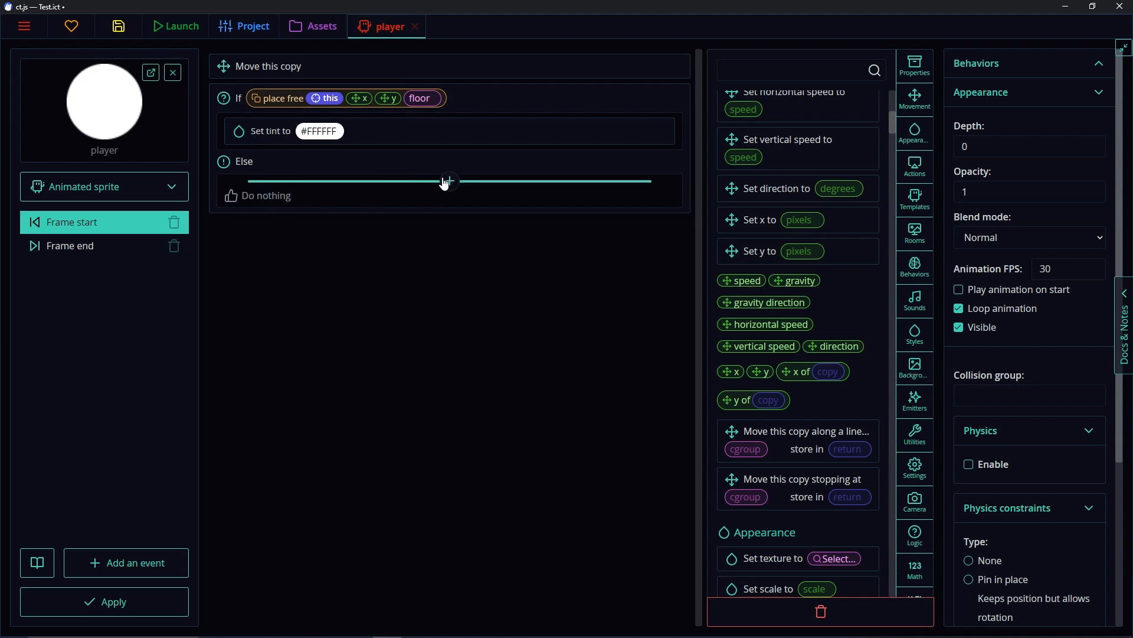
# Add a Set tint block with the red colour #FF0004 to the Else branch and launch the game
pyautogui.click(445, 182)
pyautogui.write('set ti')
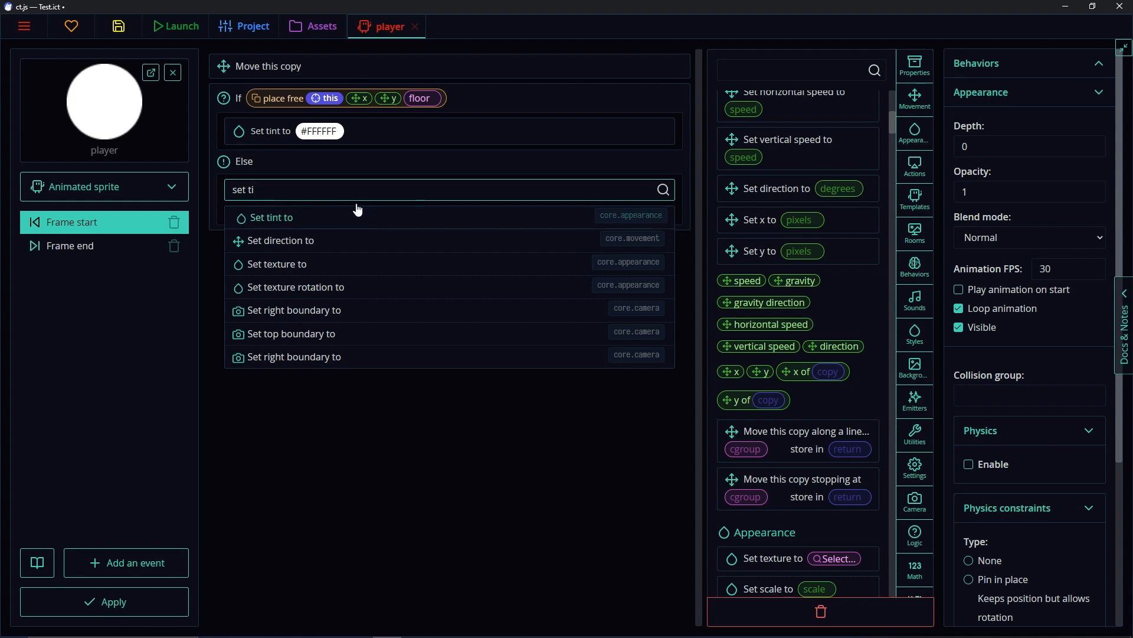
pyautogui.click(357, 210)
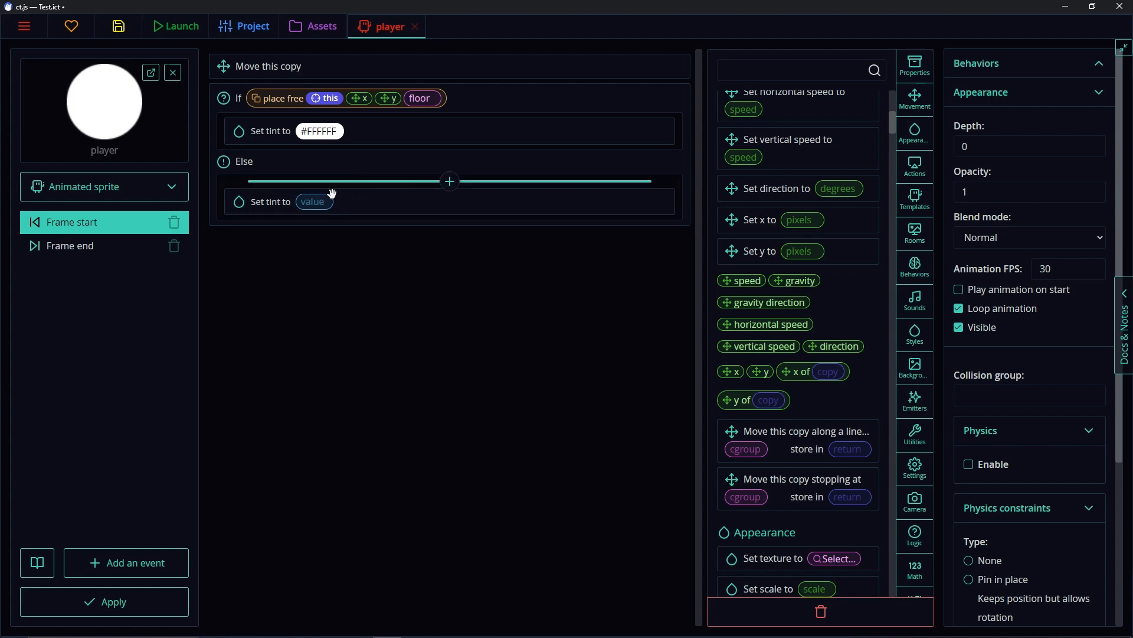
pyautogui.click(328, 197)
pyautogui.moveTo(635, 216); pyautogui.dragTo(682, 183)
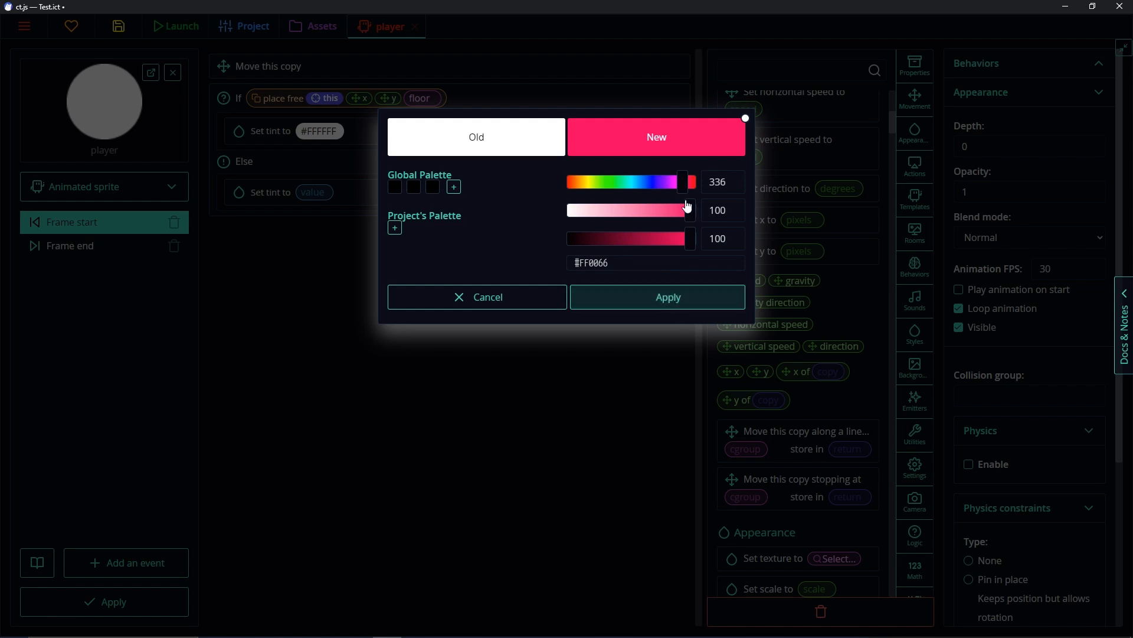
pyautogui.moveTo(683, 184); pyautogui.dragTo(691, 183)
pyautogui.click(658, 305)
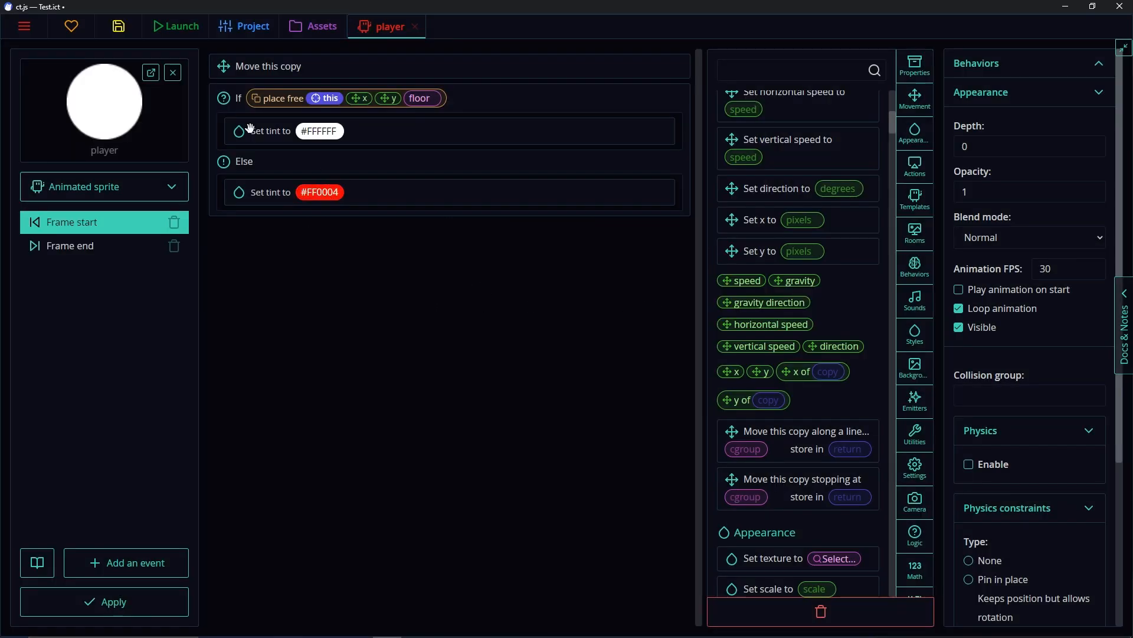
pyautogui.click(160, 27)
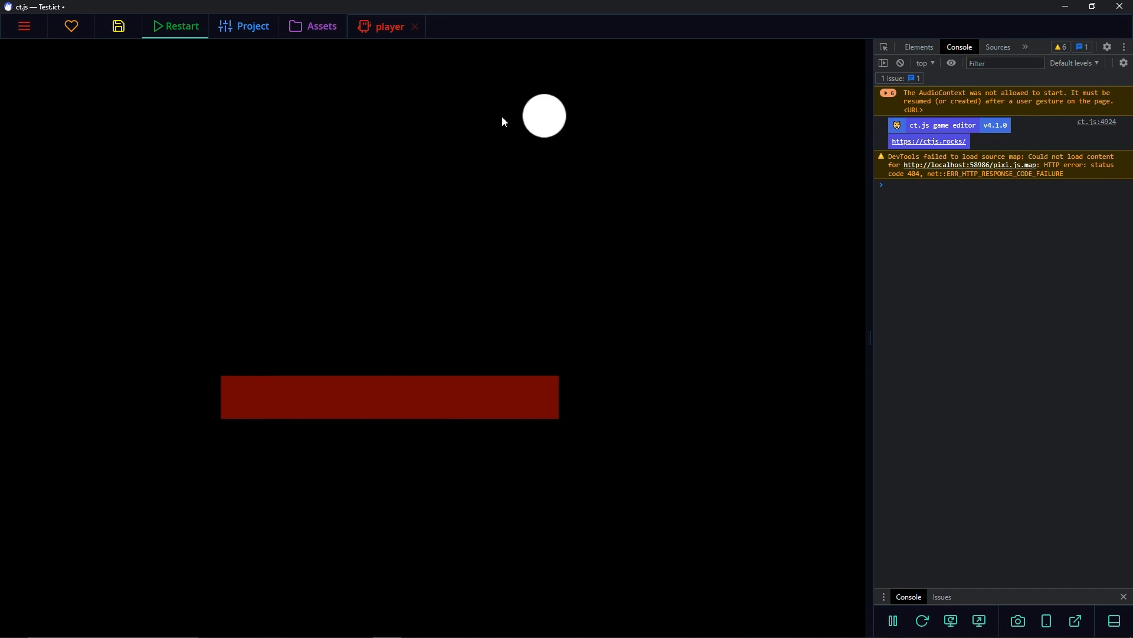
# Hide the "Made with ct.js" graphics on the loading screen in the project's Branding settings
pyautogui.click(248, 26)
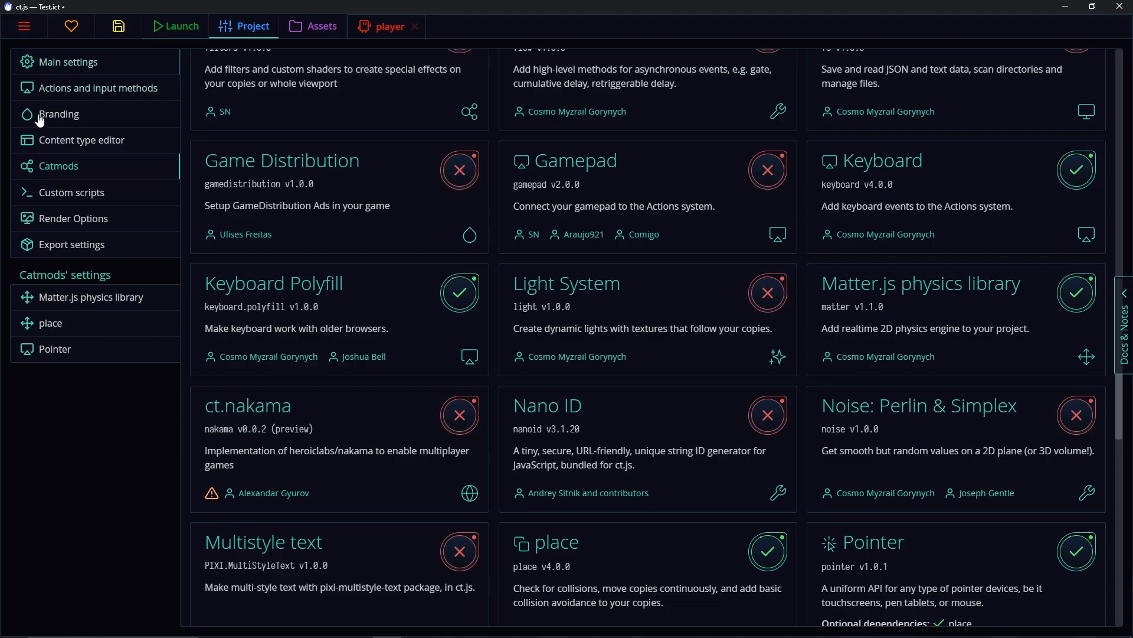
pyautogui.click(64, 90)
pyautogui.click(77, 115)
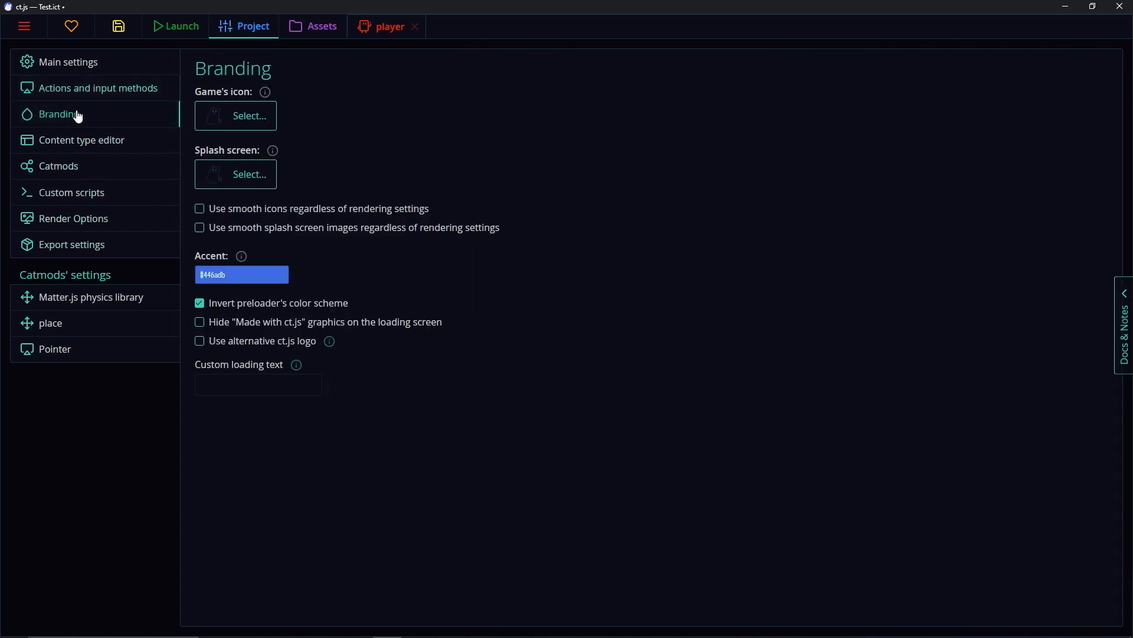
pyautogui.click(201, 323)
# Set the Branding accent colour to black, #000000, leaving the custom loading text empty
pyautogui.click(242, 278)
pyautogui.moveTo(624, 253); pyautogui.dragTo(476, 240)
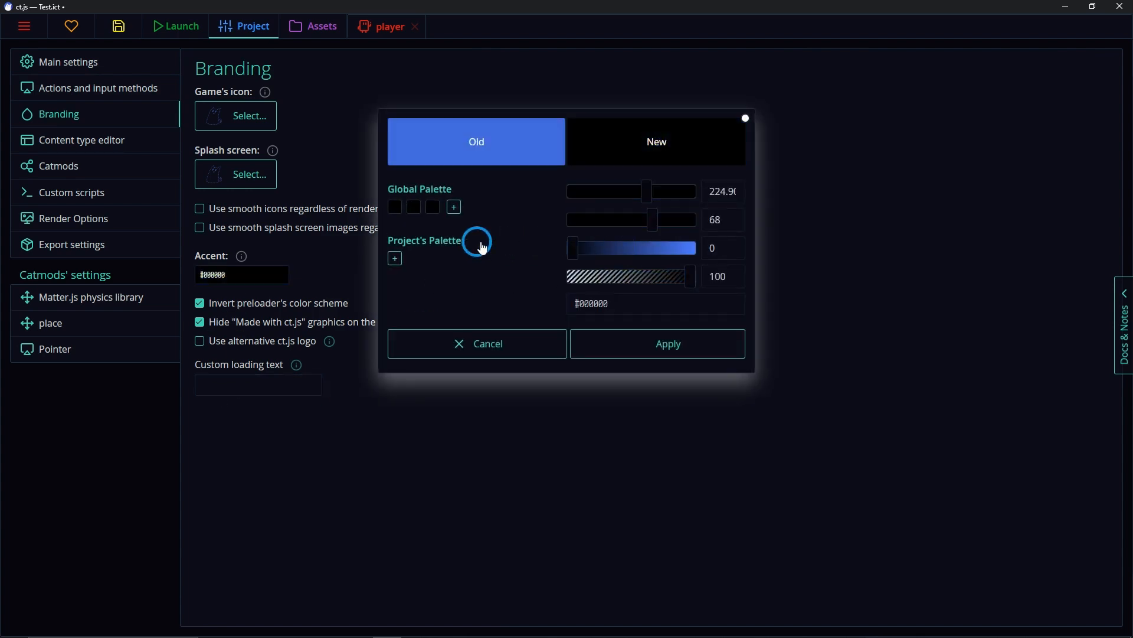
pyautogui.moveTo(646, 247); pyautogui.dragTo(797, 243)
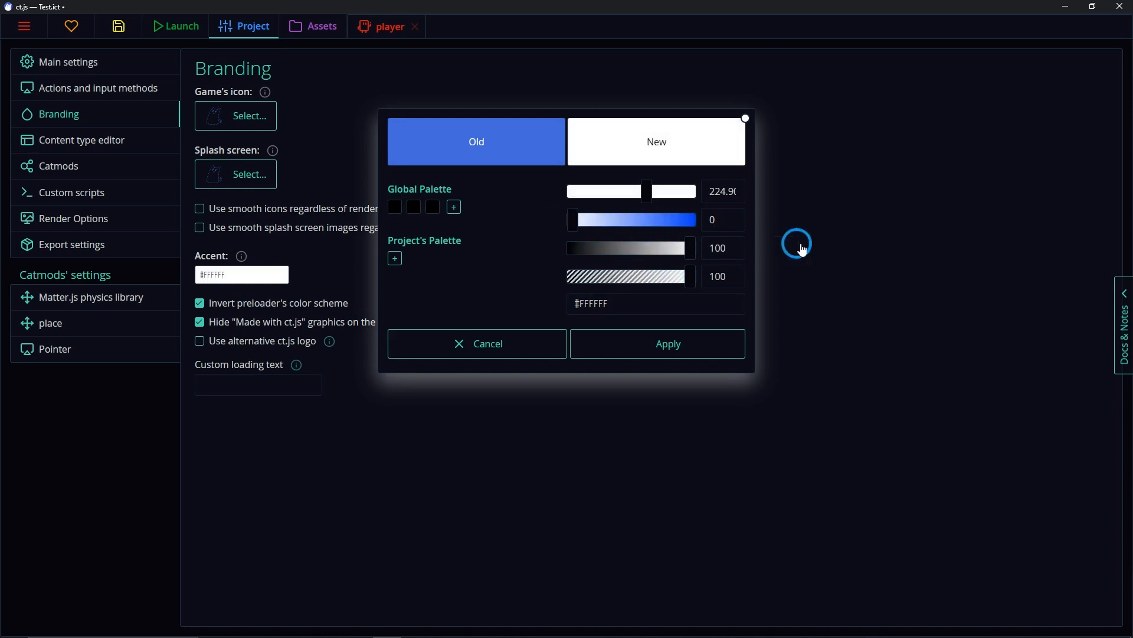
pyautogui.moveTo(663, 253); pyautogui.dragTo(546, 261)
pyautogui.click(657, 355)
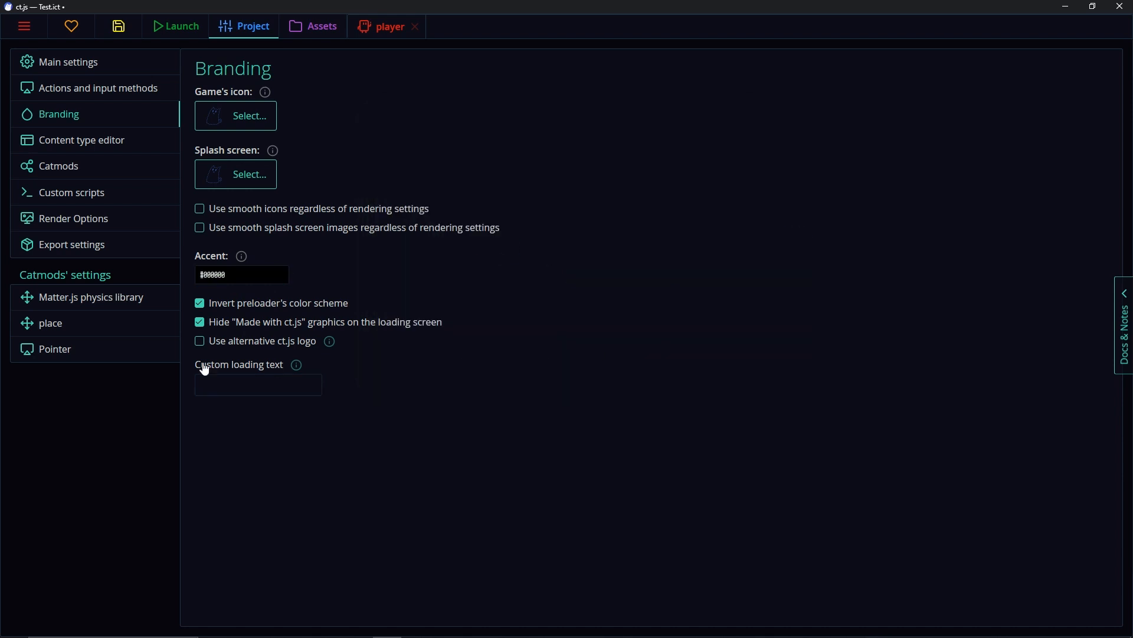
pyautogui.click(214, 384)
pyautogui.click(308, 466)
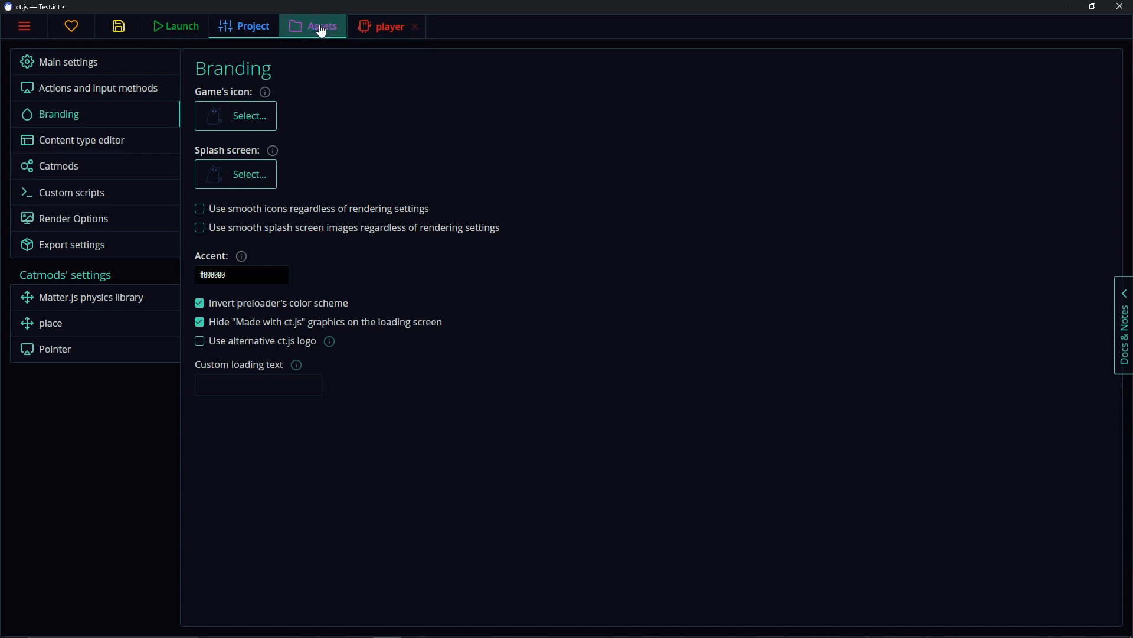
# Open New Room from the project's assets
pyautogui.click(319, 28)
pyautogui.click(136, 108)
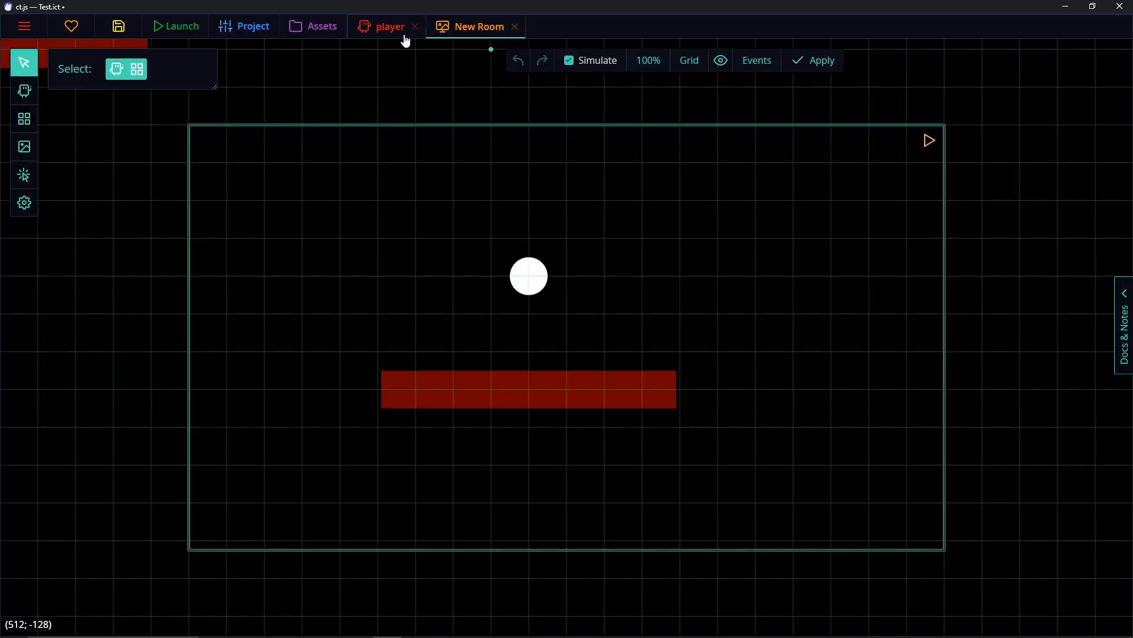
pyautogui.click(372, 34)
# Import the BG_Brown texture from the Pixel Adventure pack in the built-in asset gallery
pyautogui.click(313, 26)
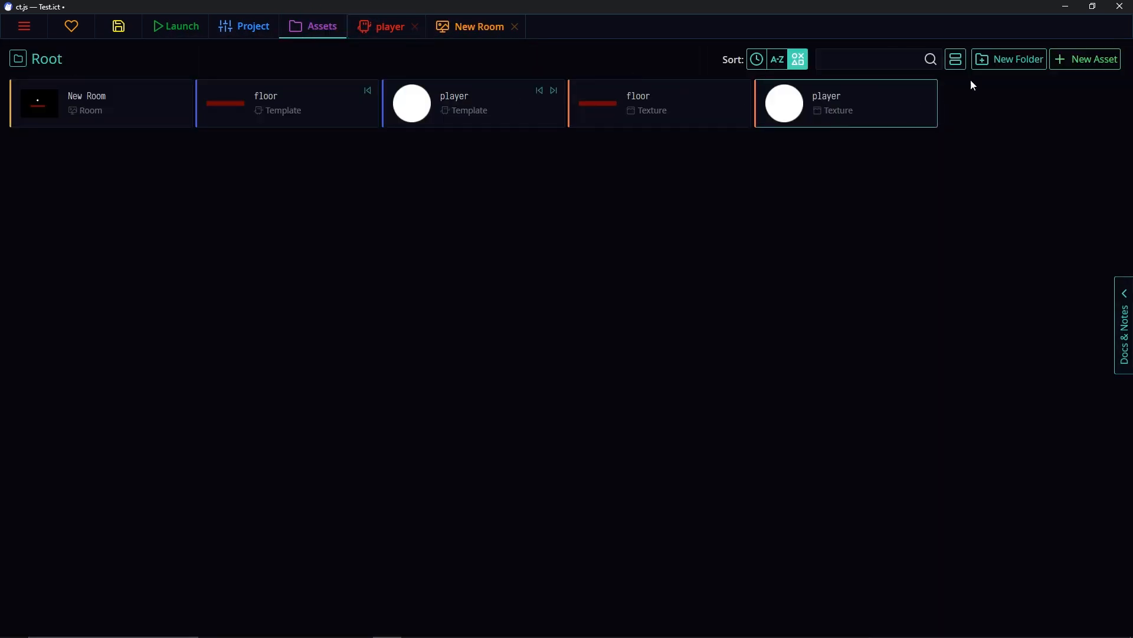
pyautogui.click(1095, 61)
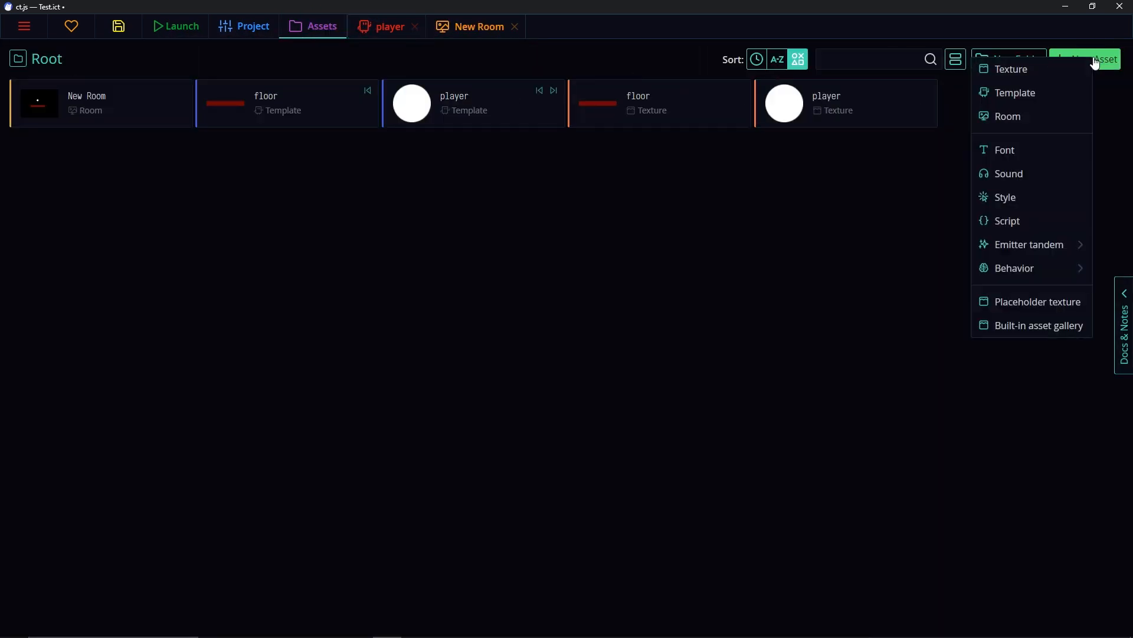
pyautogui.click(1030, 325)
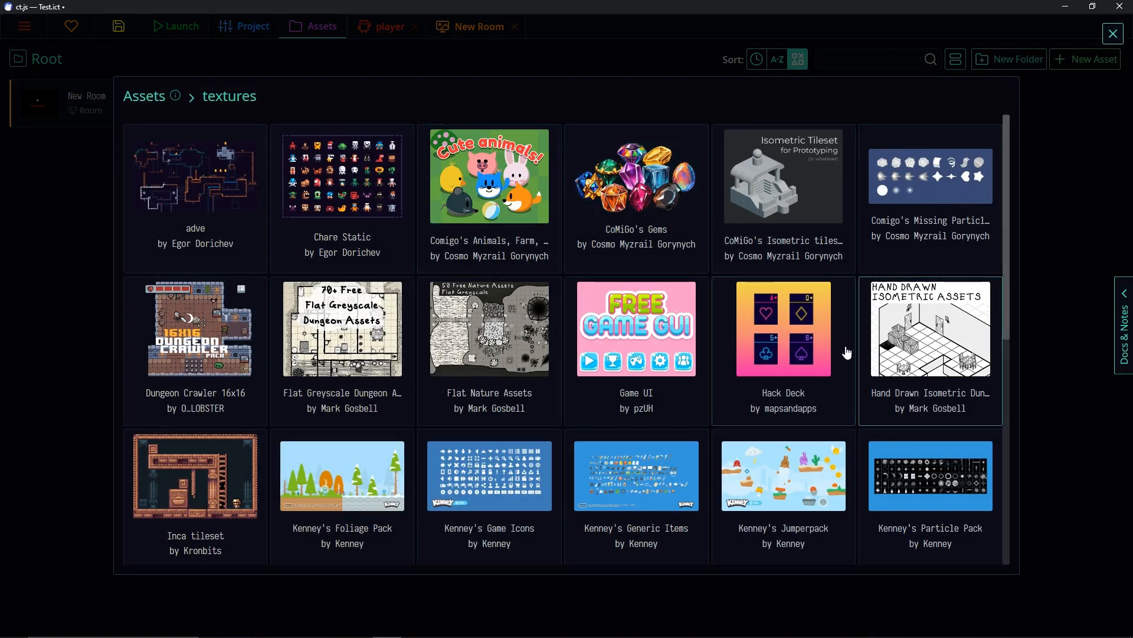
pyautogui.scroll(-3, 785, 355)
pyautogui.scroll(-3, 582, 396)
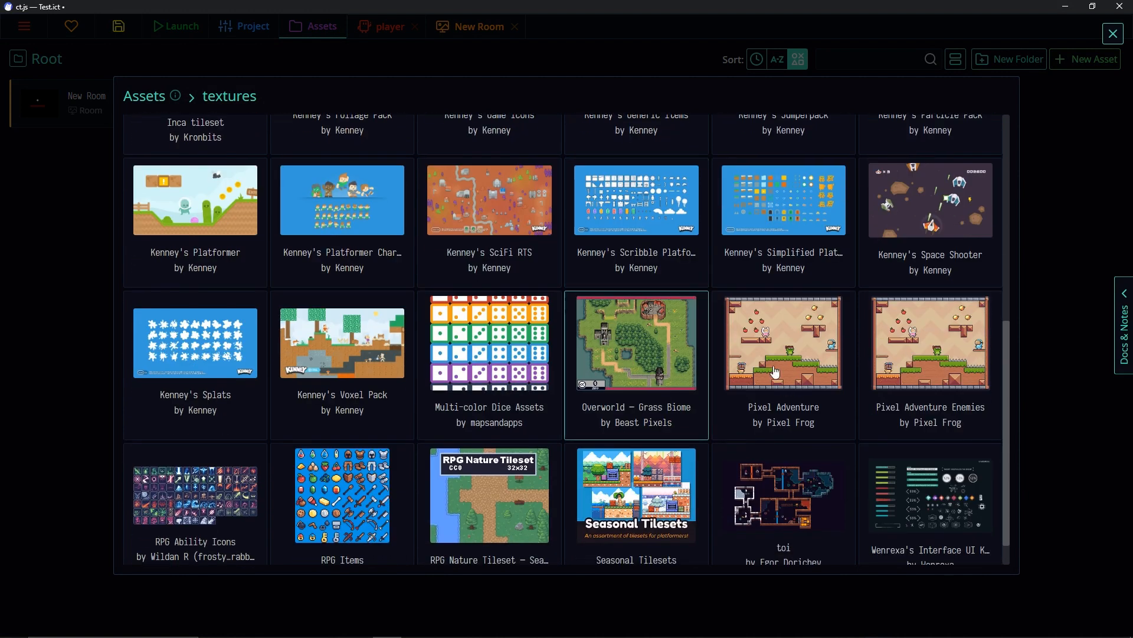
pyautogui.click(787, 338)
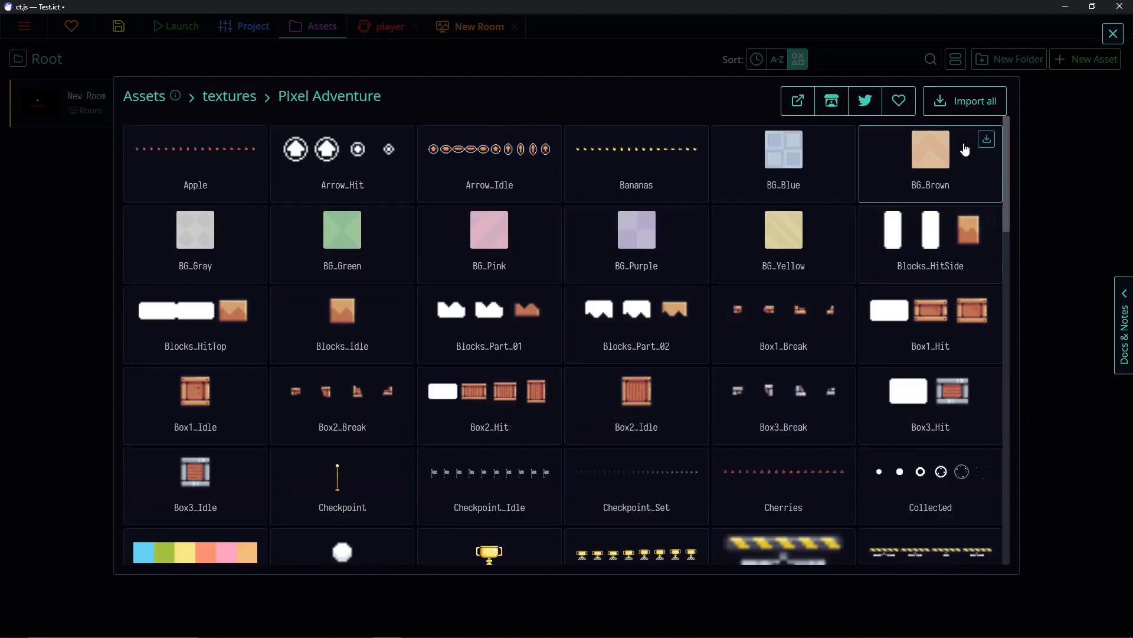
pyautogui.click(982, 140)
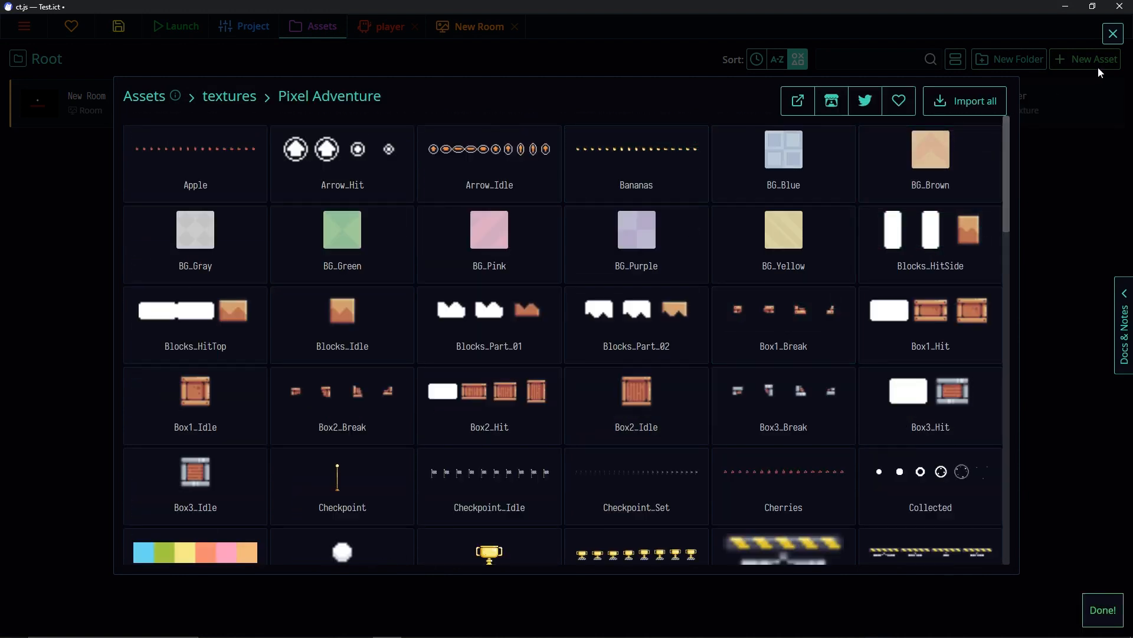
pyautogui.click(1113, 34)
# Mark the BG_Brown texture as a tiled background, set its rotation axis to the image's center, and apply the changes
pyautogui.click(700, 107)
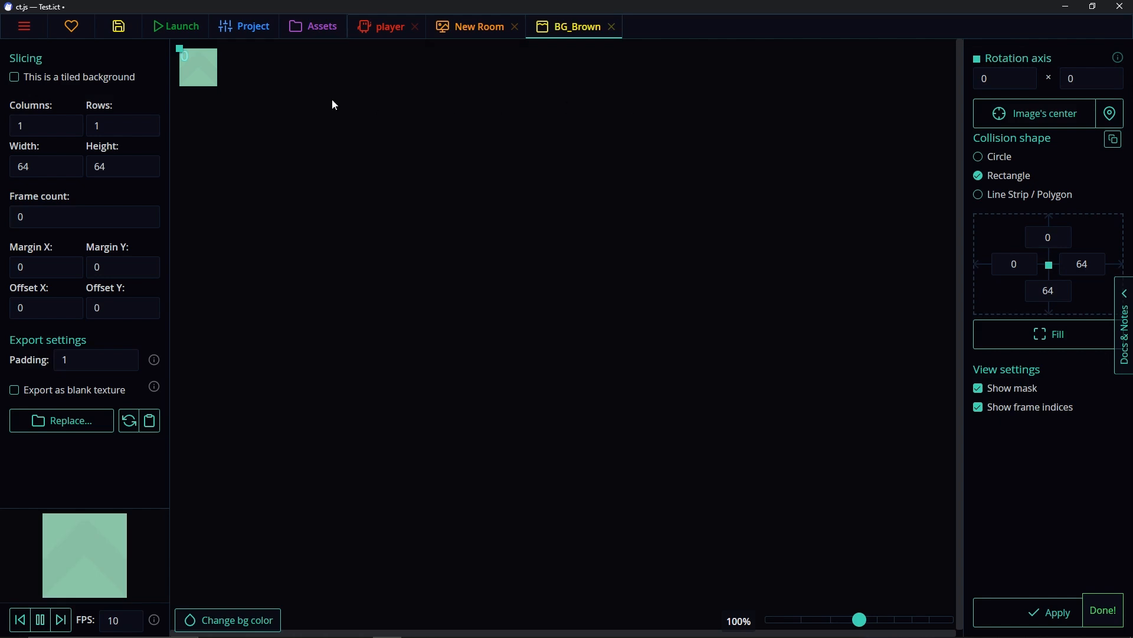
pyautogui.click(42, 82)
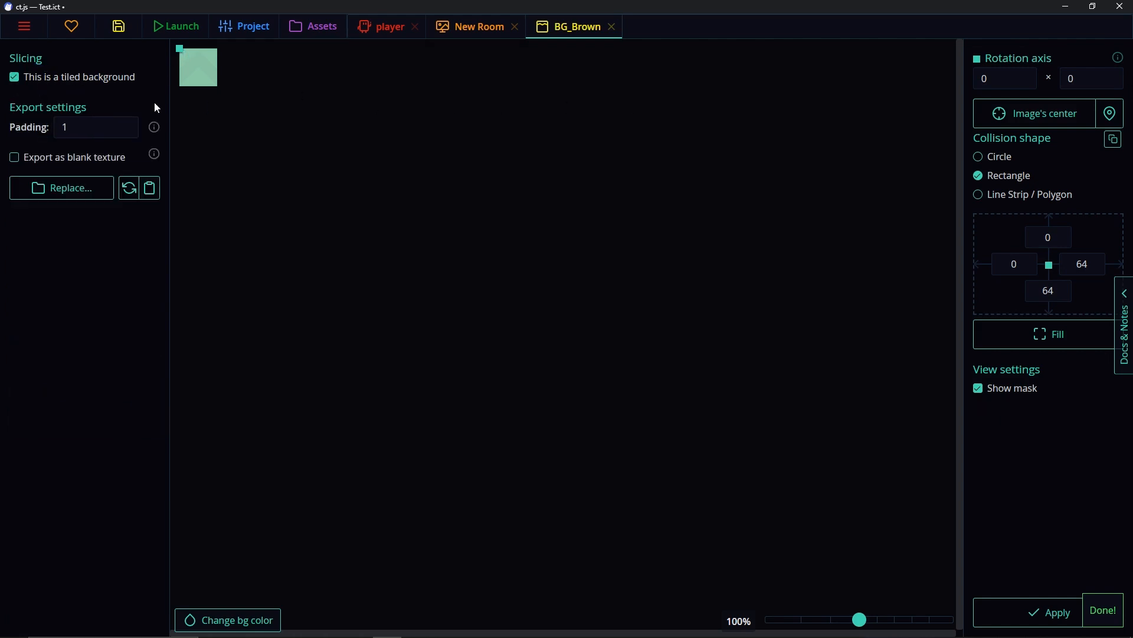
pyautogui.click(1016, 115)
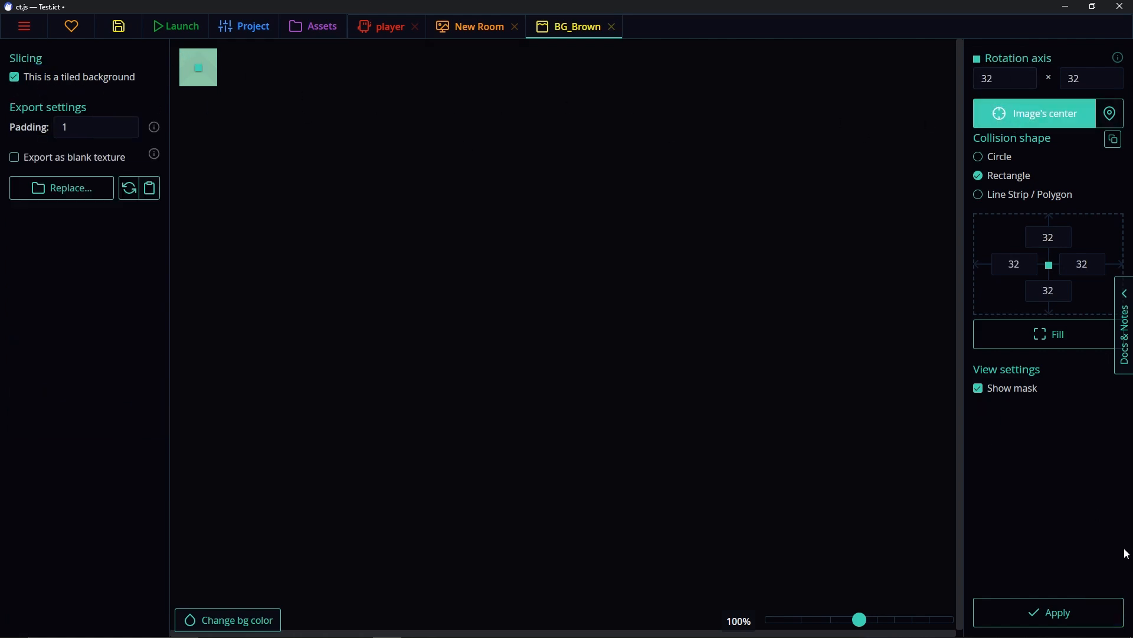
pyautogui.click(1051, 614)
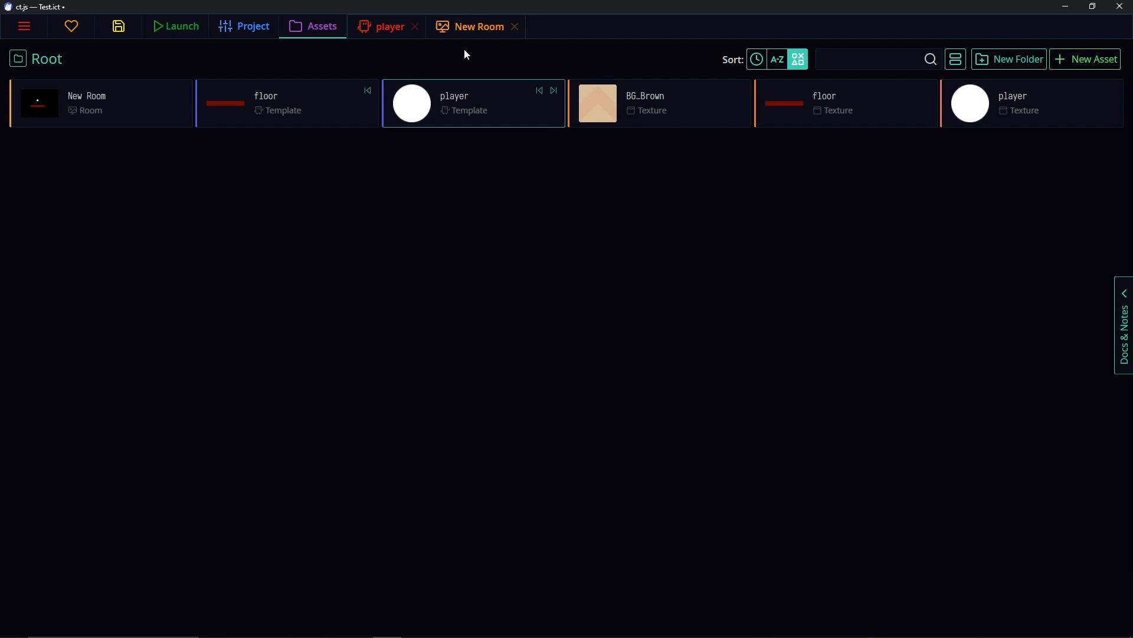
# Add BG_Brown as a background in New Room and set its depth to -1
pyautogui.click(452, 32)
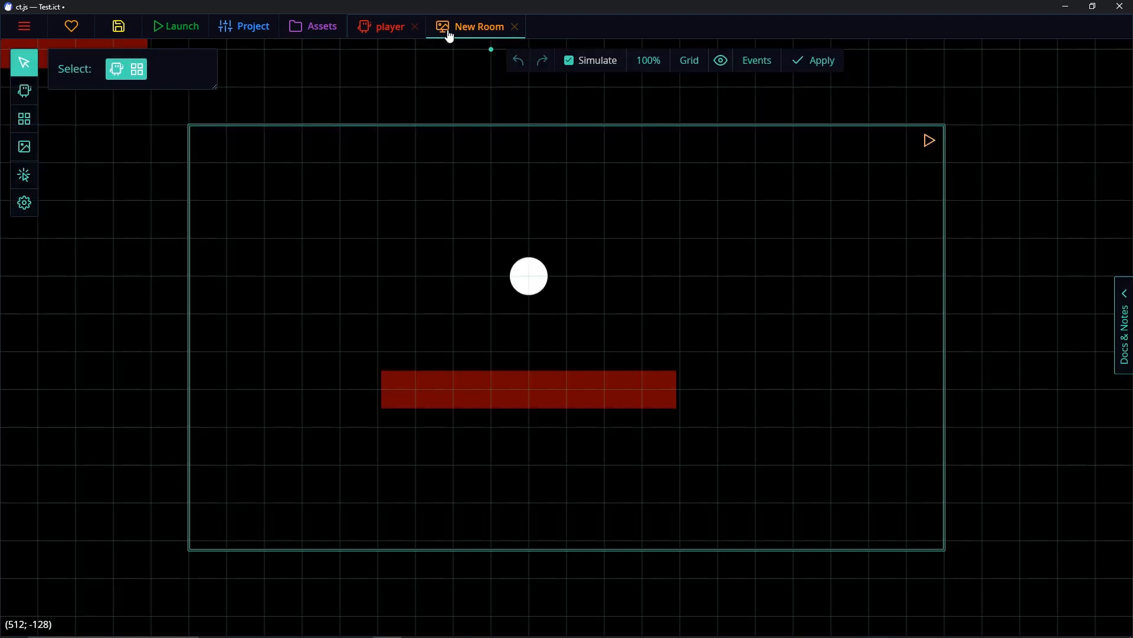
pyautogui.click(31, 157)
pyautogui.click(111, 73)
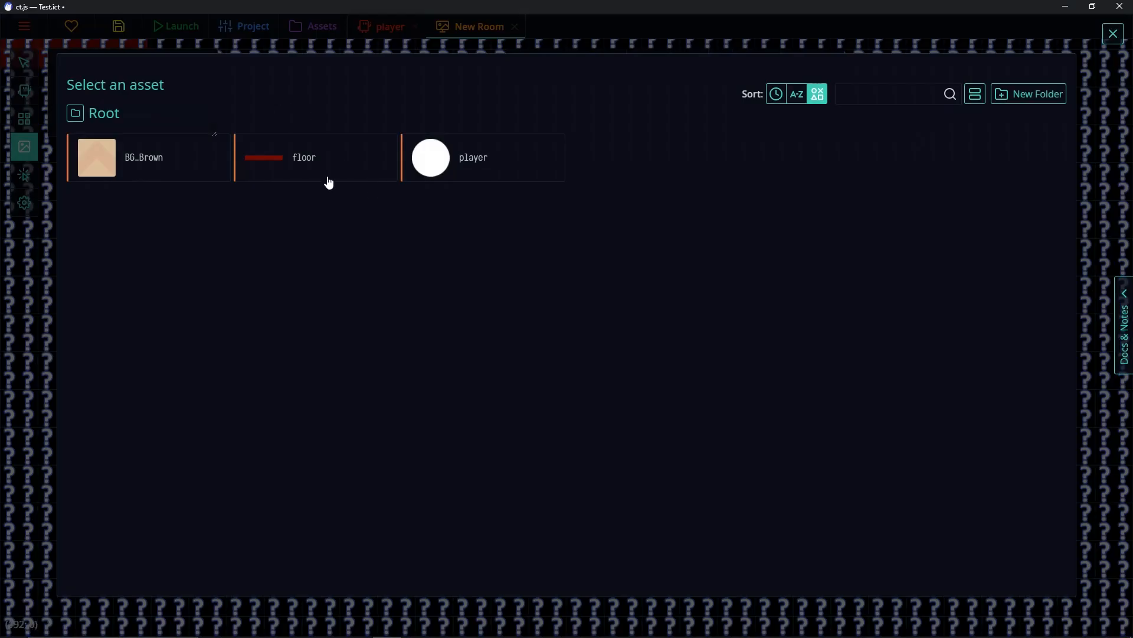
pyautogui.click(118, 157)
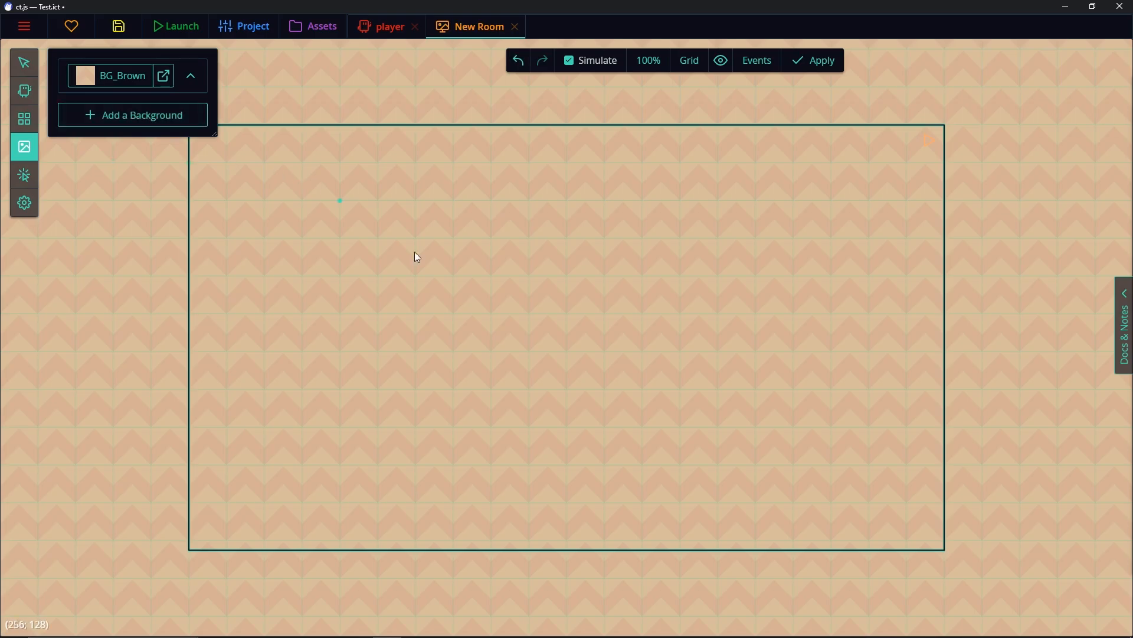
pyautogui.click(193, 77)
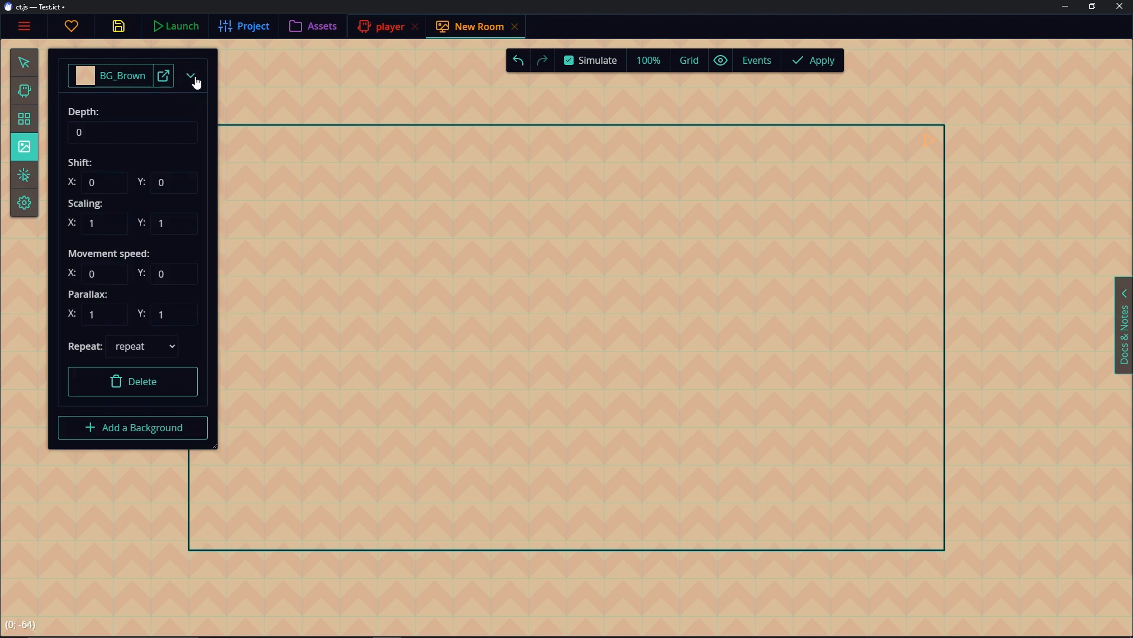
pyautogui.click(193, 138)
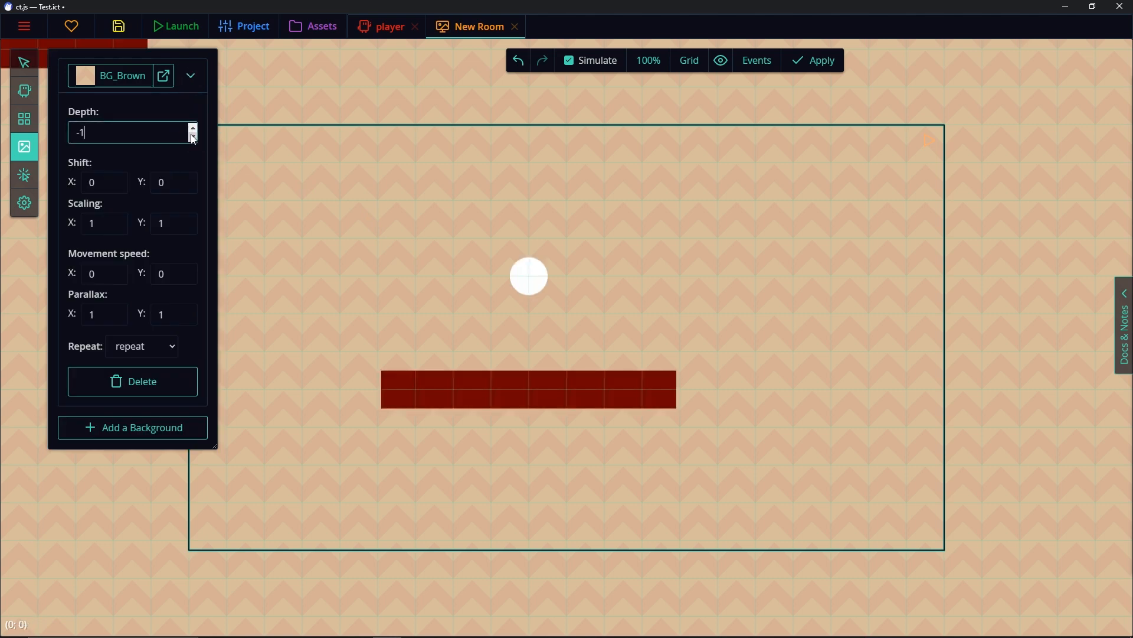
# Apply the room changes, then save the project and launch the game to test it
pyautogui.click(806, 70)
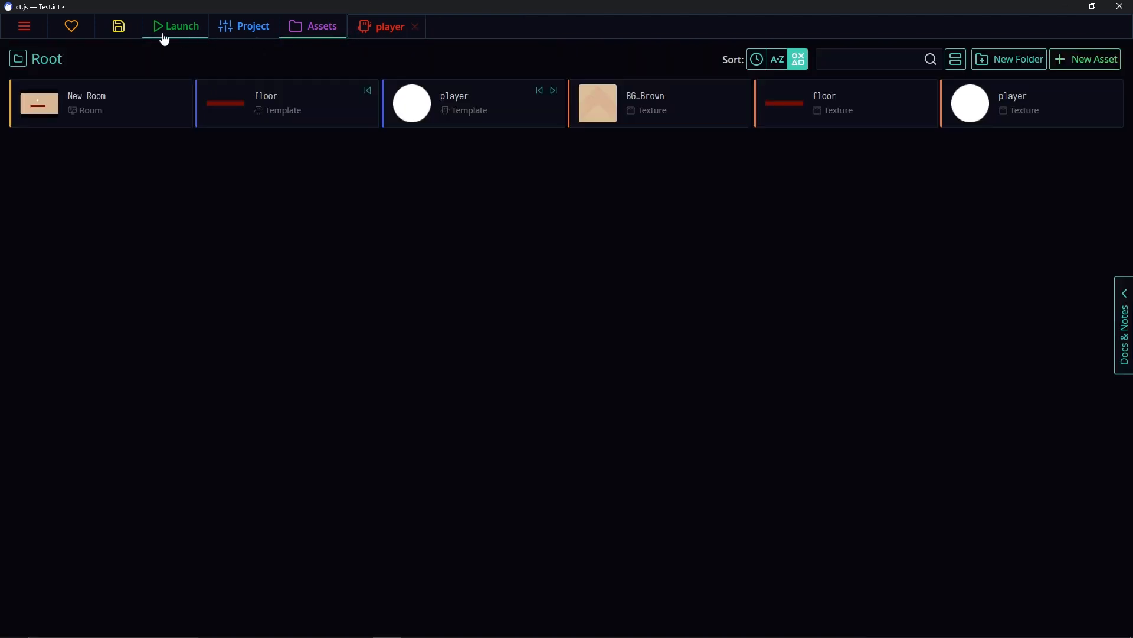
pyautogui.click(112, 33)
pyautogui.click(177, 31)
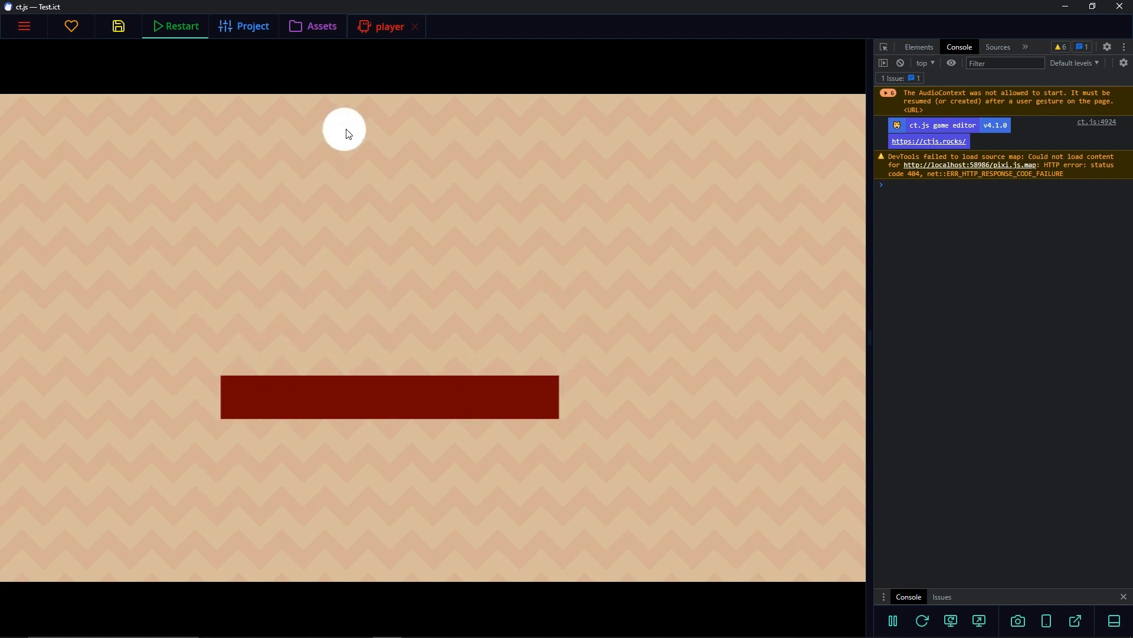
# Try to create a new variable named score in the player template's Frame start event
pyautogui.click(378, 30)
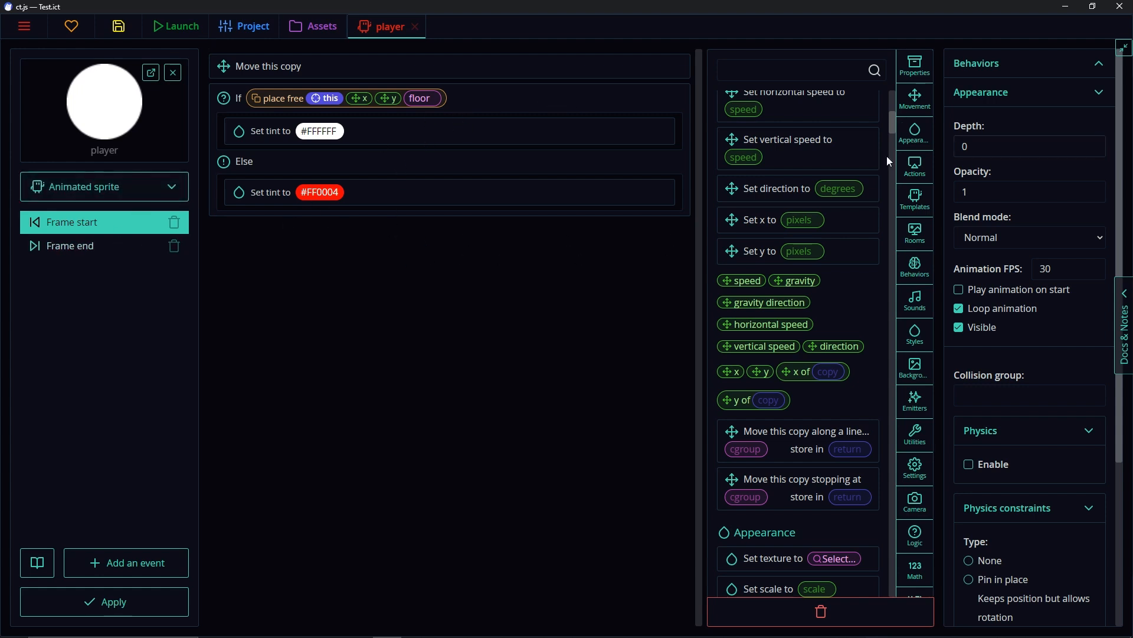
pyautogui.click(924, 72)
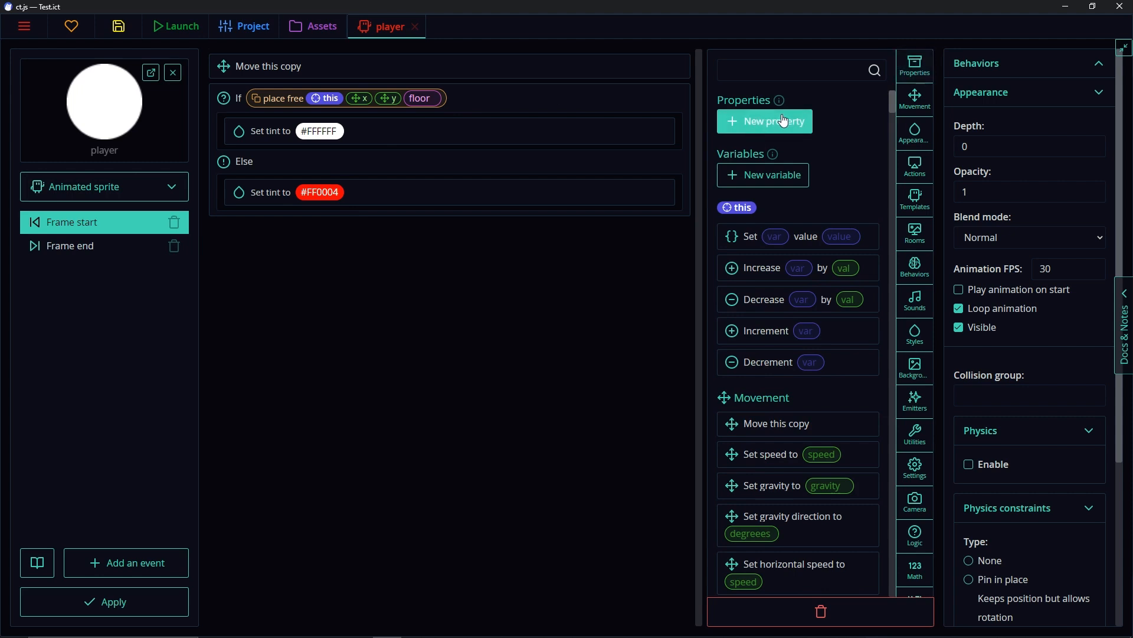
pyautogui.click(768, 177)
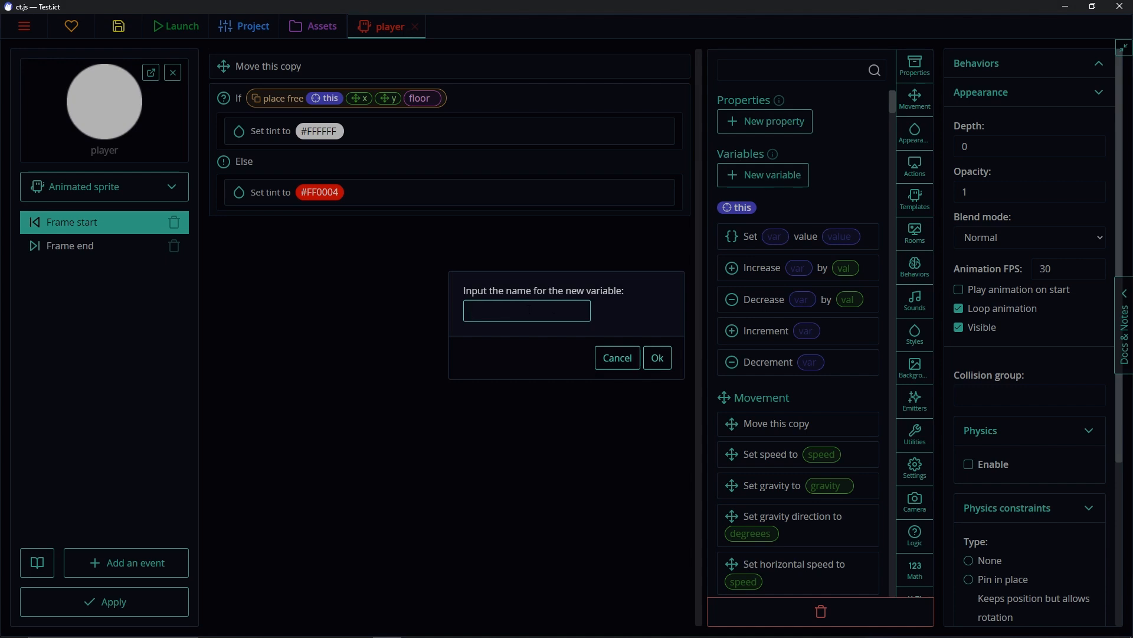
pyautogui.write('score')
pyautogui.click(657, 358)
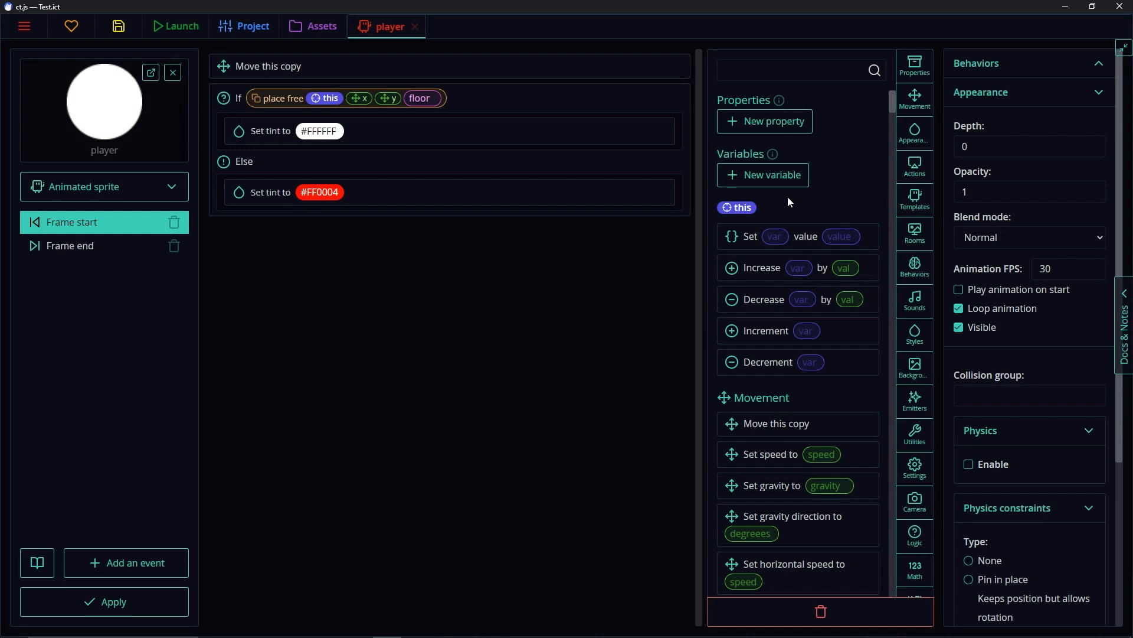
pyautogui.scroll(-2, 817, 183)
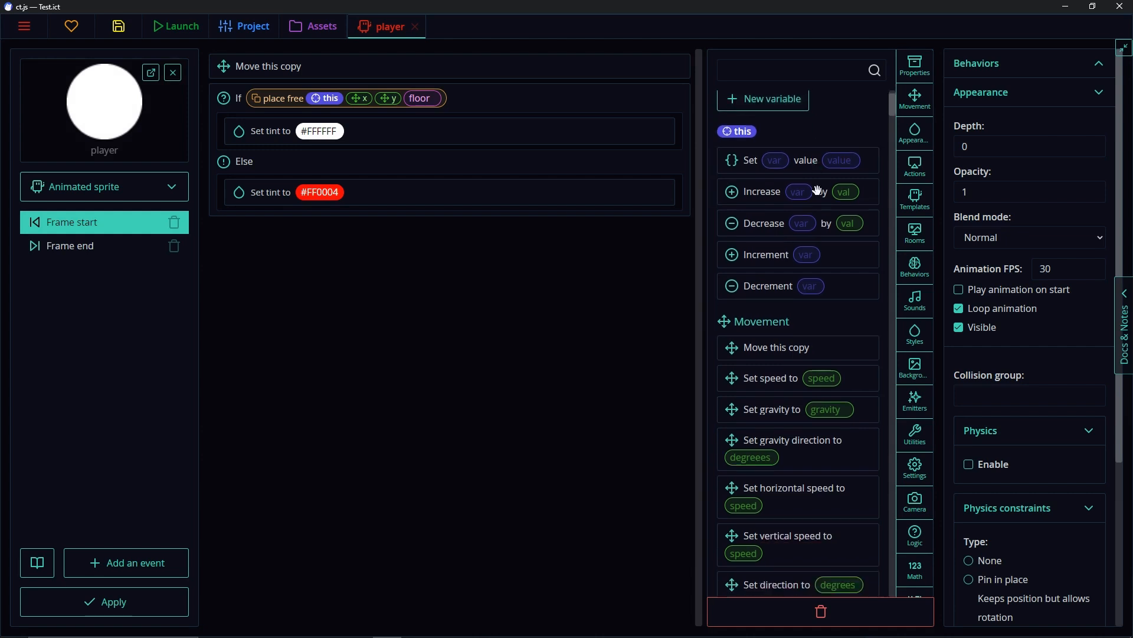
pyautogui.scroll(2, 812, 187)
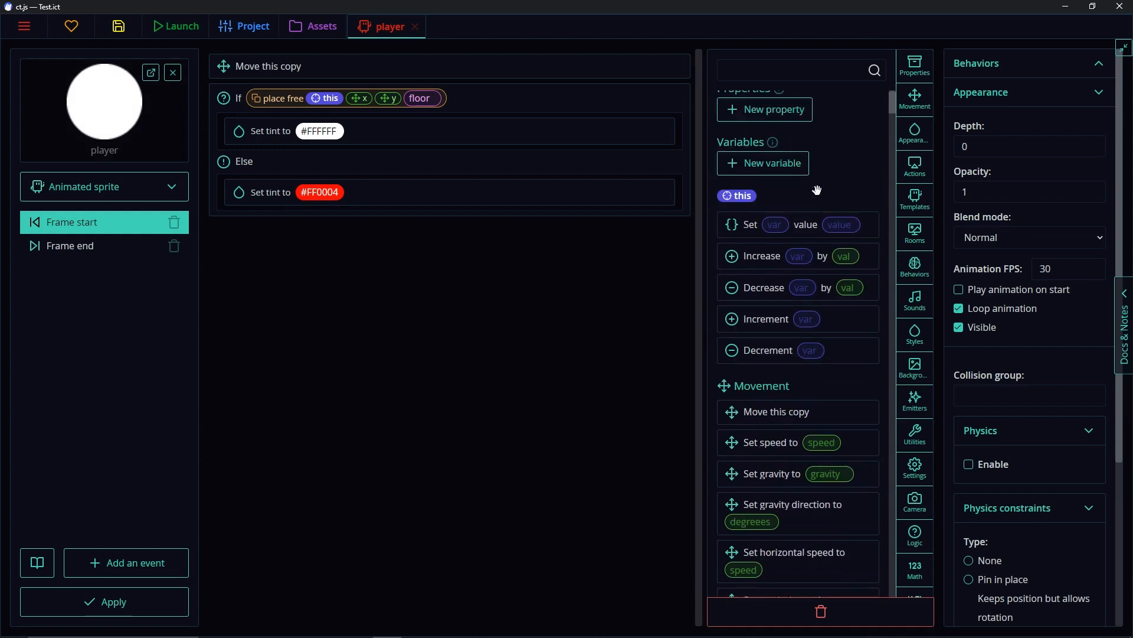
# Create a new property named score in the player template
pyautogui.click(788, 122)
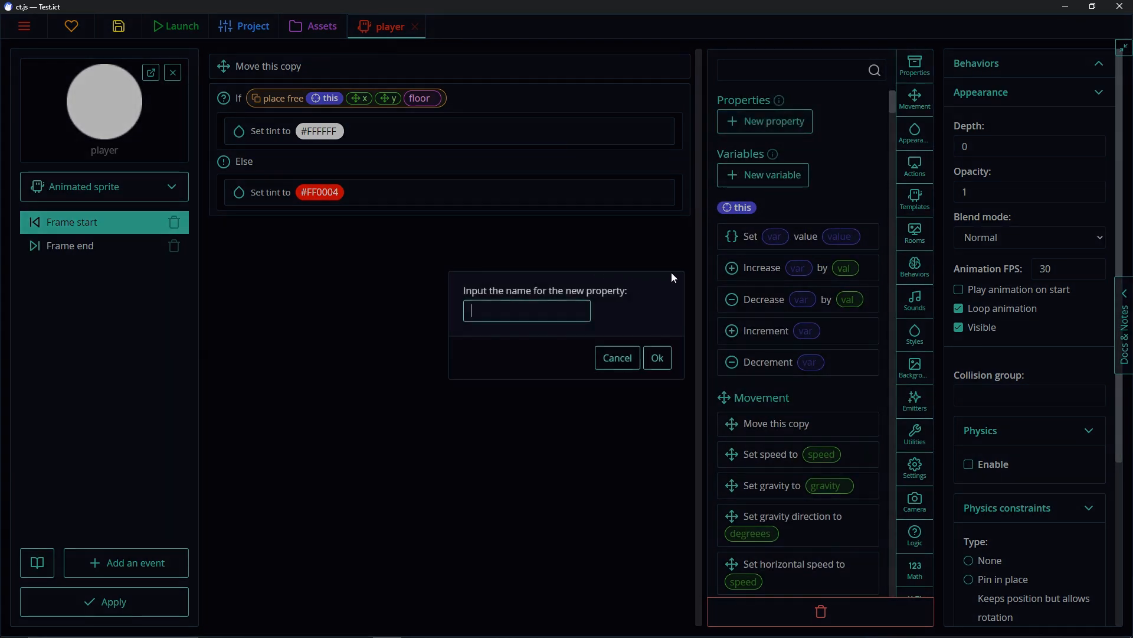
pyautogui.write('score')
pyautogui.press('Return')
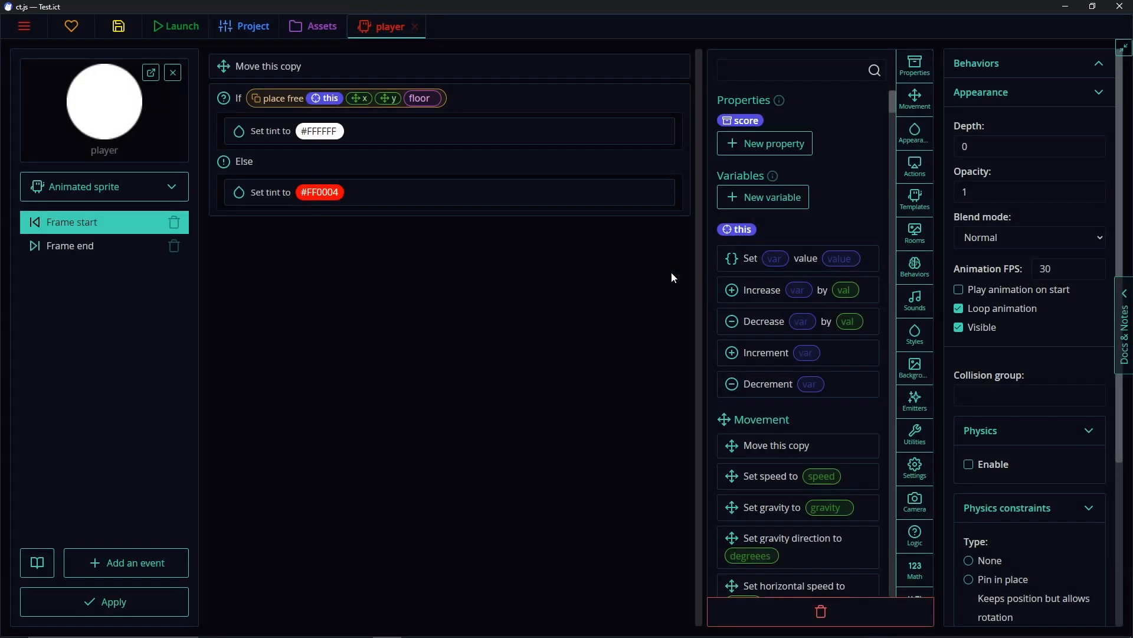
# Try again to create a variable named score alongside the score property
pyautogui.click(775, 198)
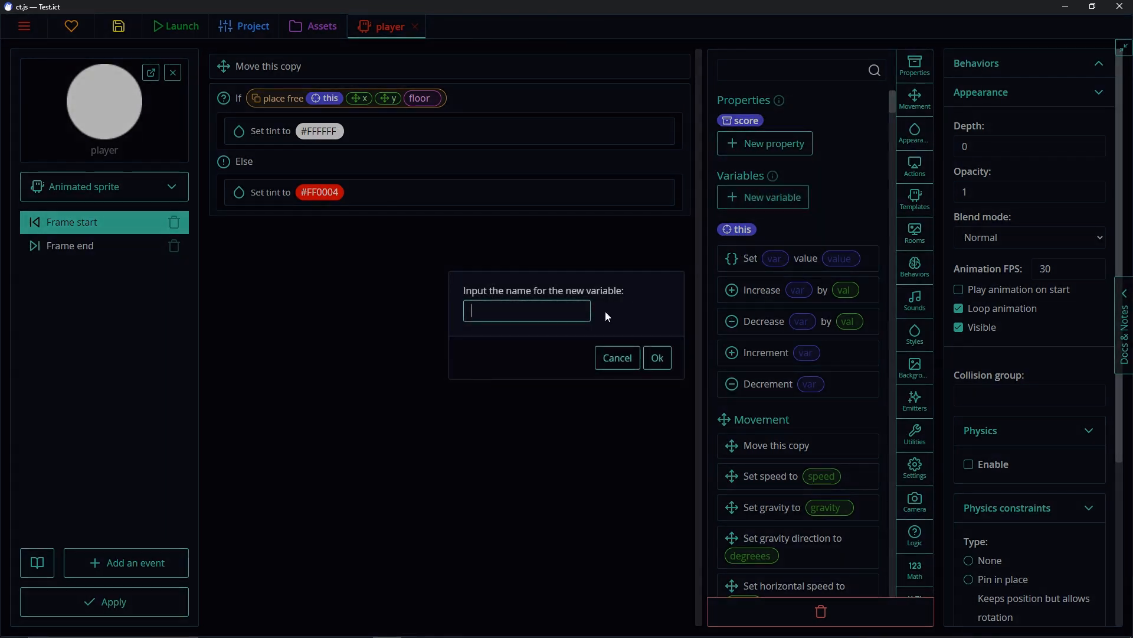
pyautogui.write('score')
pyautogui.press('Return')
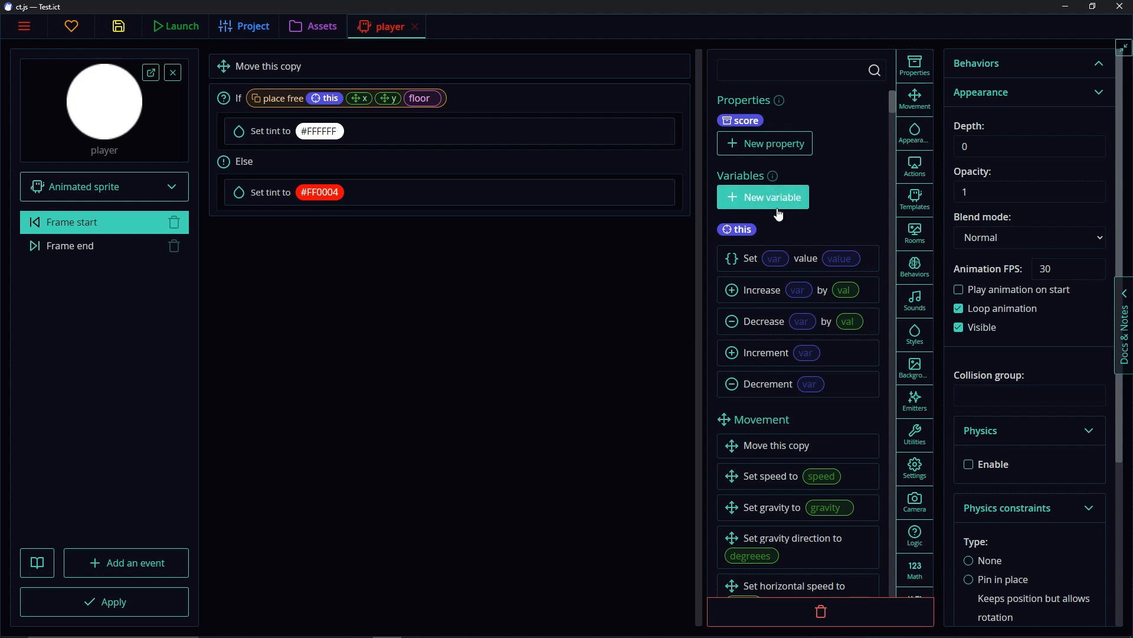
# Add a Creation event to the player template and place a Set variable value block in it
pyautogui.click(101, 565)
pyautogui.click(395, 251)
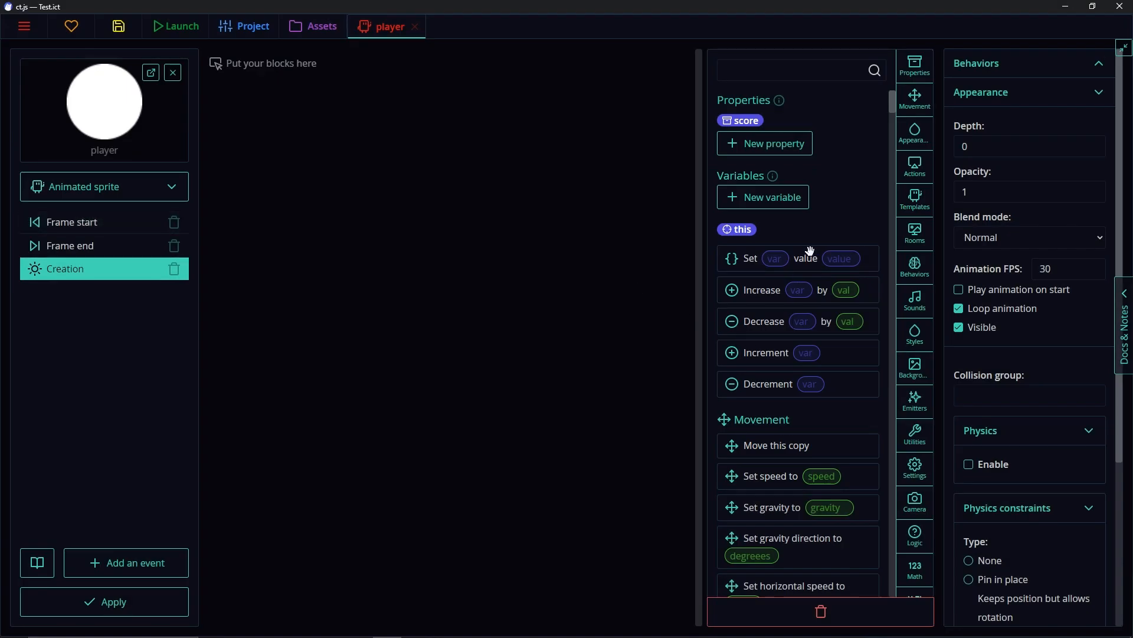
pyautogui.moveTo(807, 251); pyautogui.dragTo(375, 177)
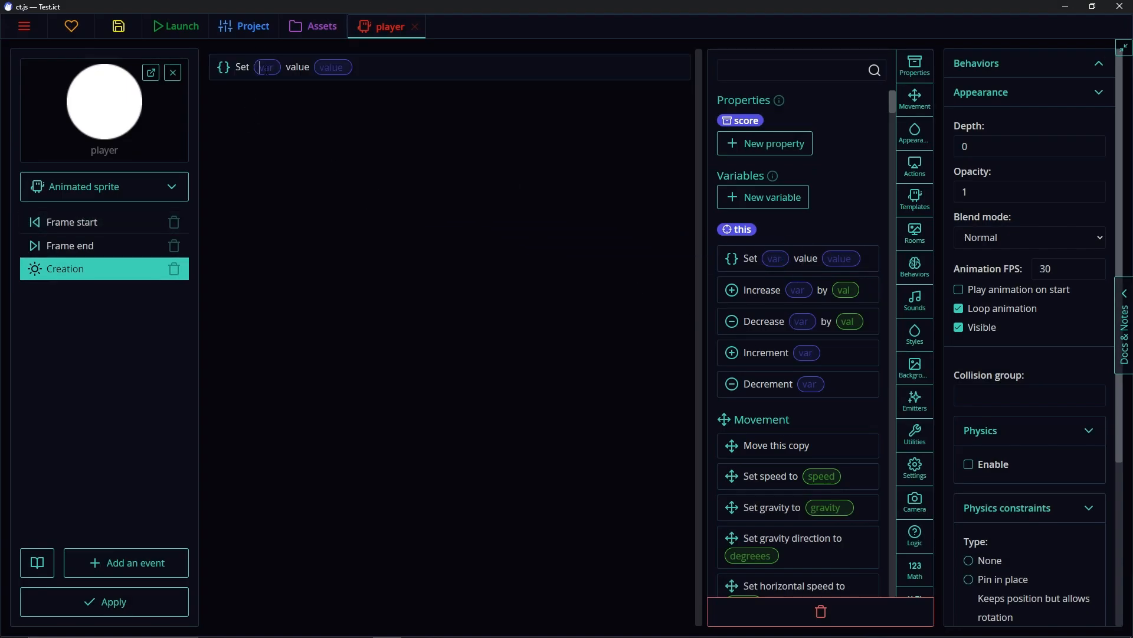
# Fill in the Creation event's Set block with variable hello and value 0
pyautogui.write('a')
pyautogui.press('BackSpace')
pyautogui.write('0he')
pyautogui.press('BackSpace')
pyautogui.press('BackSpace')
pyautogui.press('BackSpace')
pyautogui.write('hello')
pyautogui.click(355, 67)
pyautogui.write('0')
pyautogui.click(464, 194)
pyautogui.moveTo(772, 179)
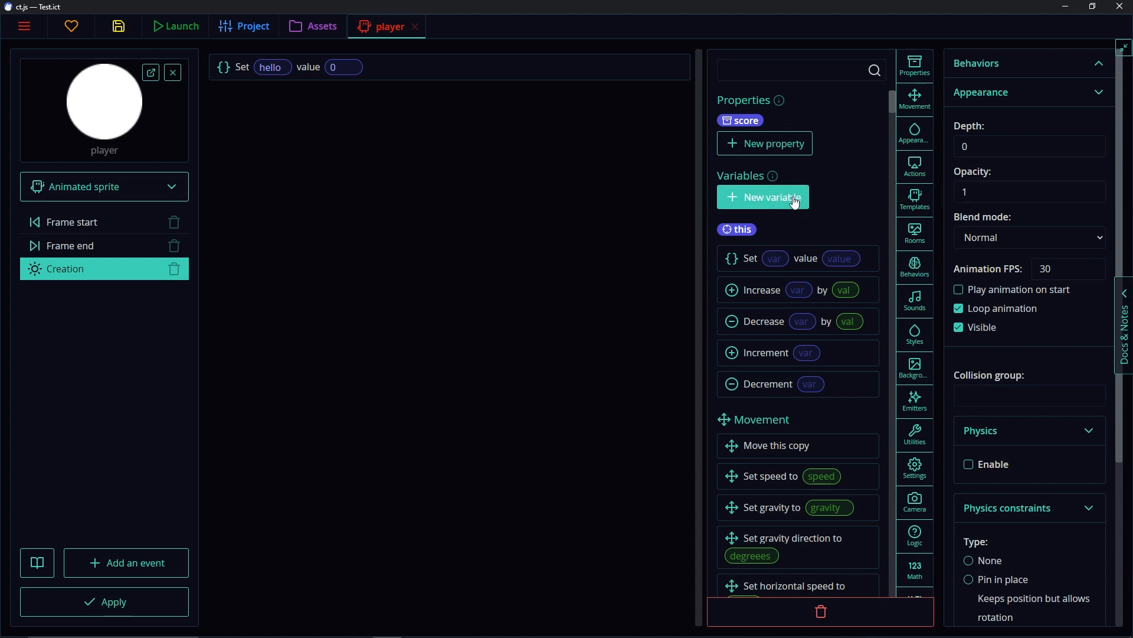
# Review the player's Frame end and Frame start events, and delete the Creation event
pyautogui.click(80, 248)
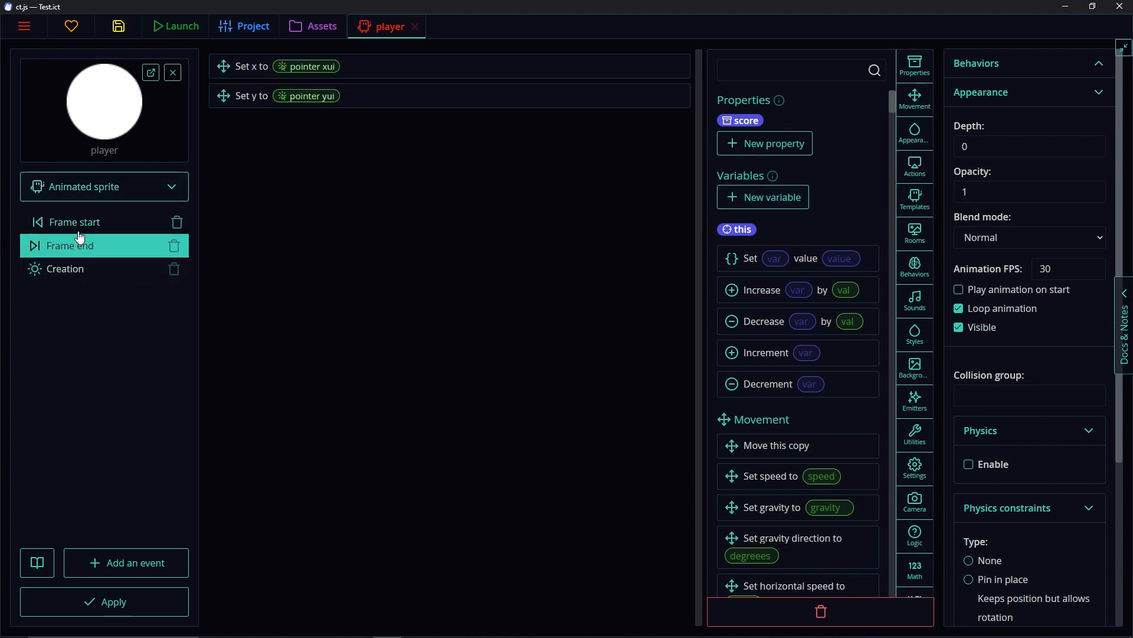
pyautogui.click(80, 228)
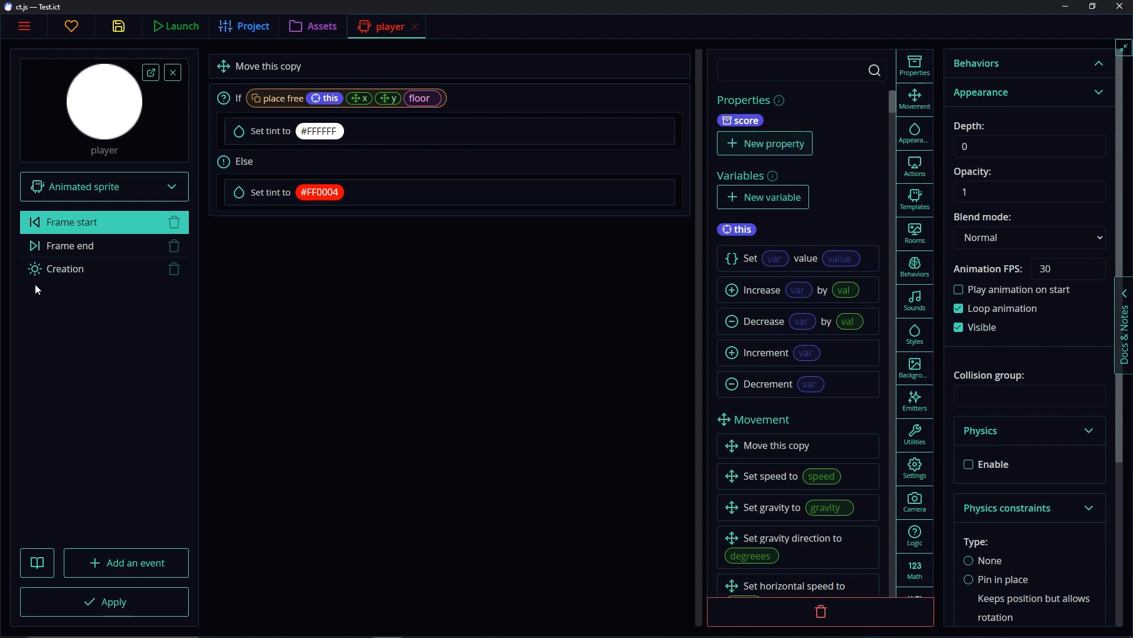
pyautogui.click(124, 270)
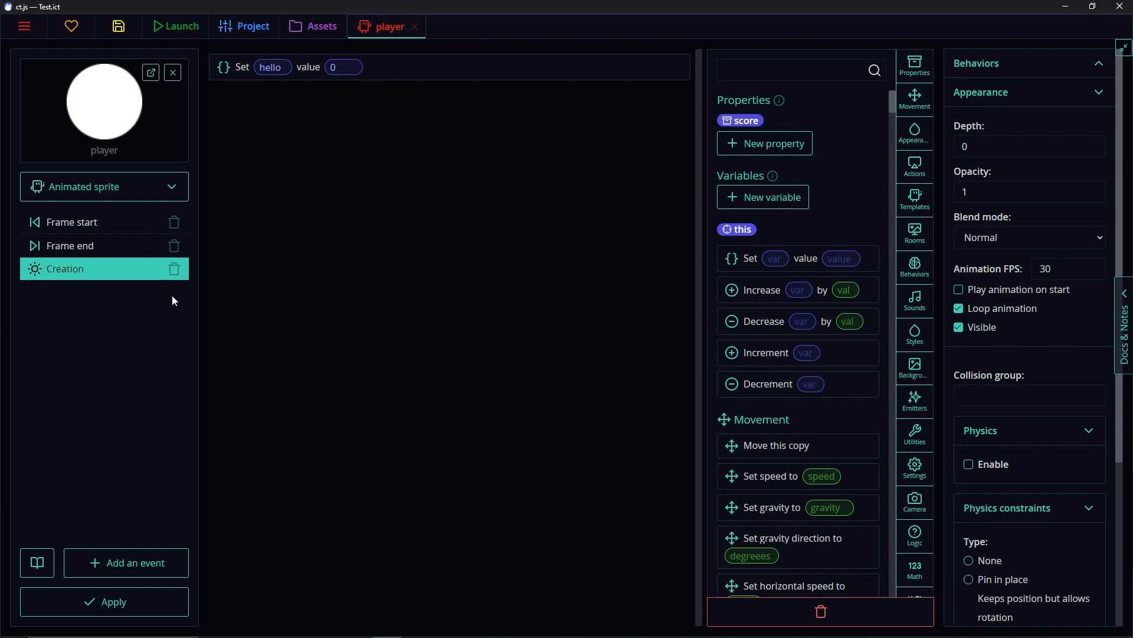
pyautogui.click(174, 269)
pyautogui.click(657, 357)
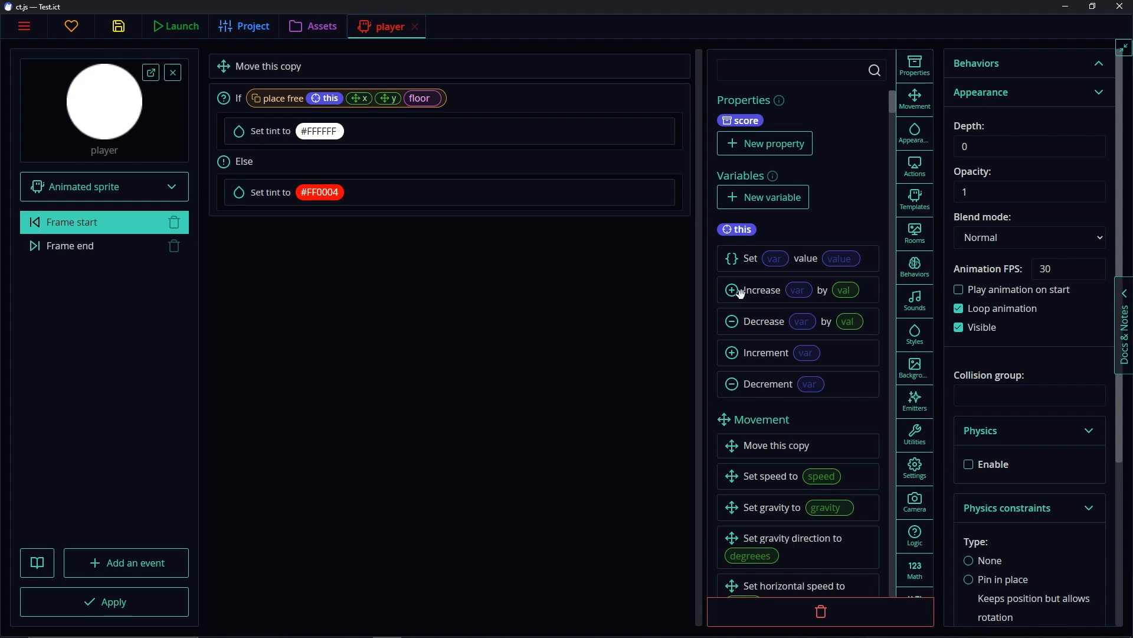
pyautogui.scroll(-5, 771, 384)
pyautogui.scroll(-3, 803, 441)
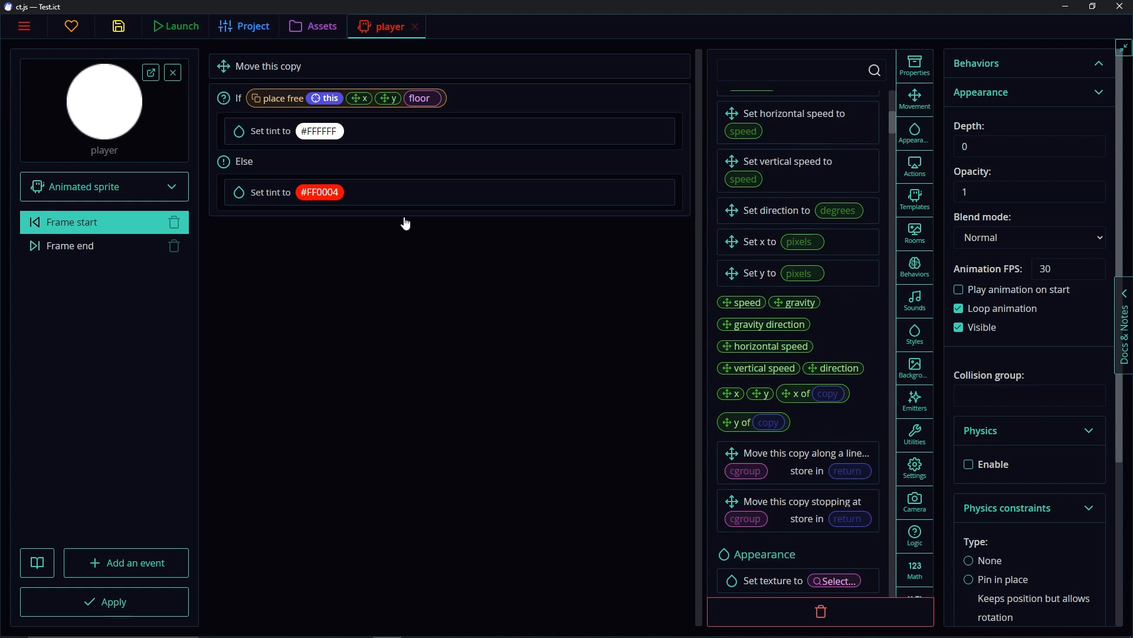
pyautogui.moveTo(404, 222)
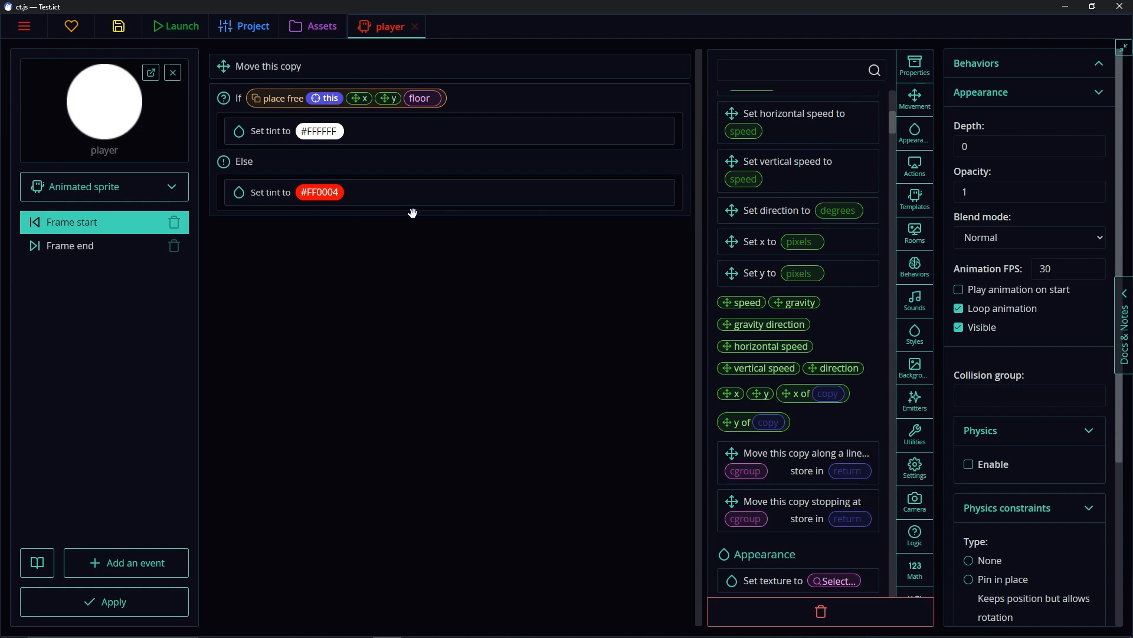